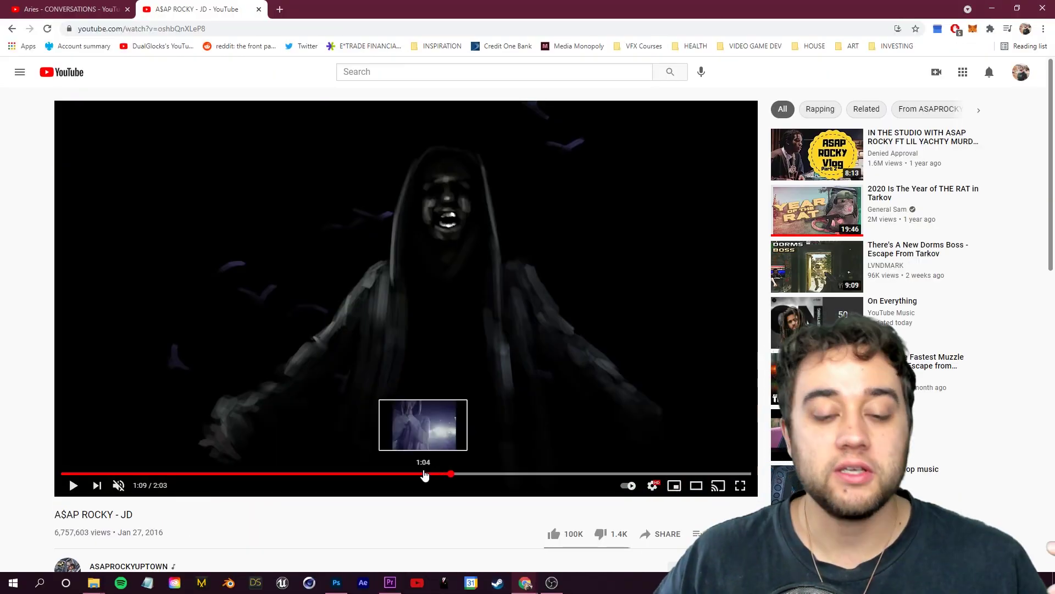
Rewind the Aries - CONVERSATIONS reference video, then bring the Premiere Pro project back to the front.
click(425, 474)
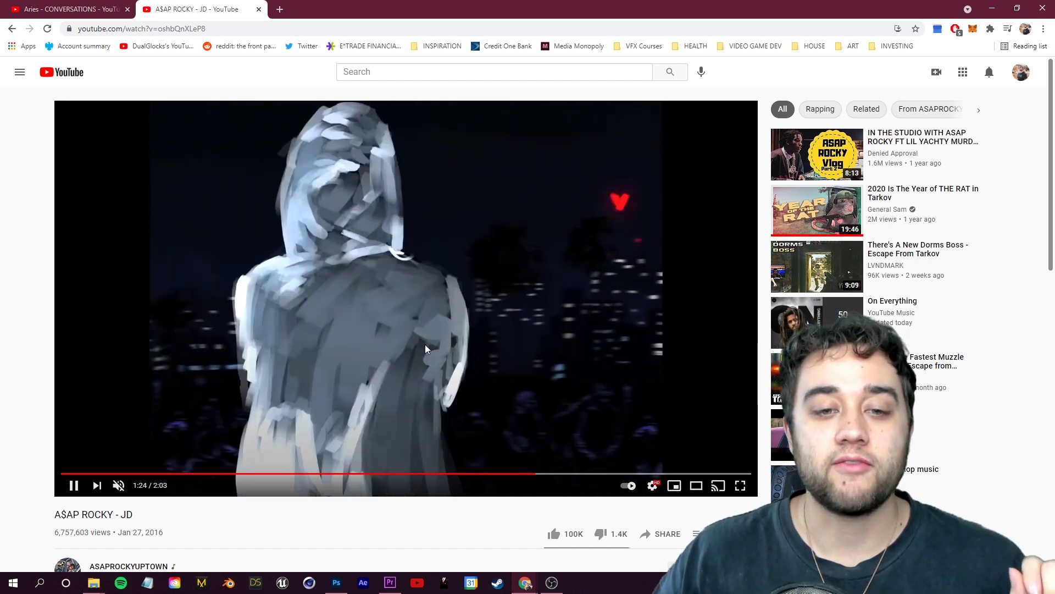
key(ctrl+shift+Tab)
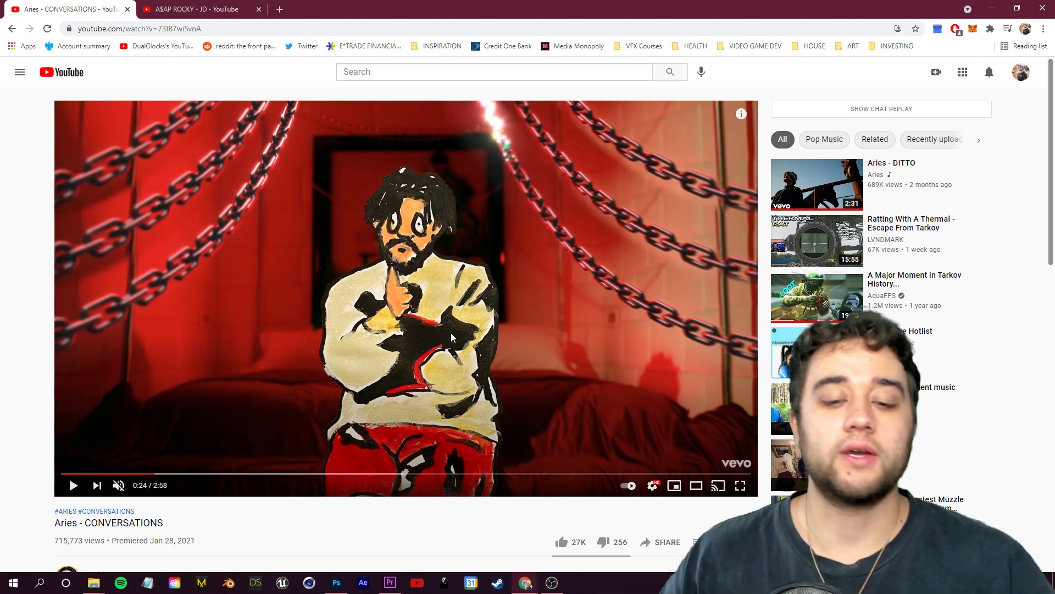
click(389, 582)
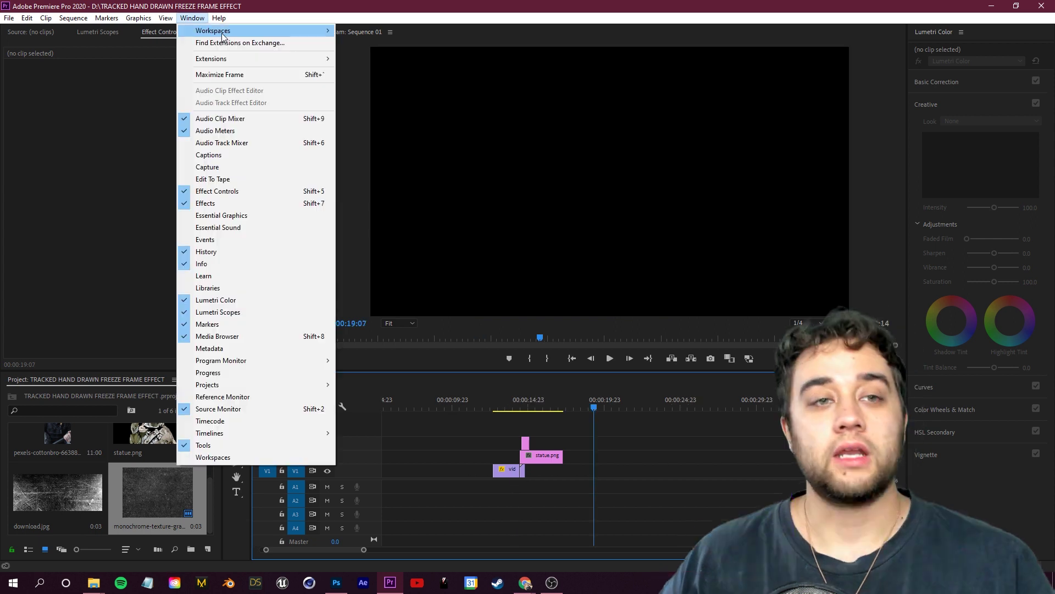
Open the Media Monopoly Extension panel and enlarge it to show every category.
mouse_move(258, 31)
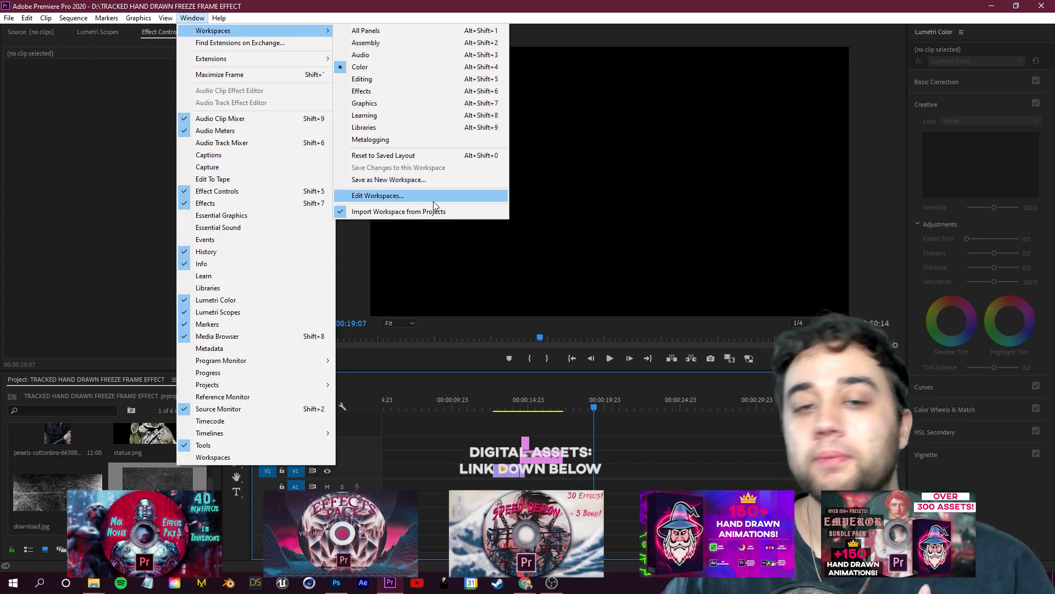
mouse_move(211, 59)
click(378, 59)
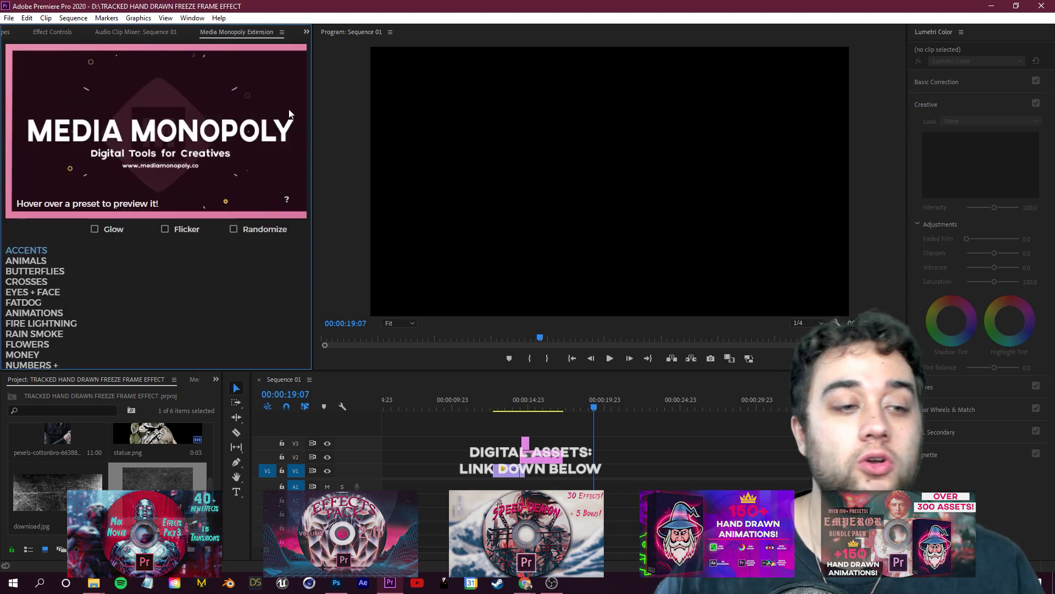
drag(62, 373, 61, 463)
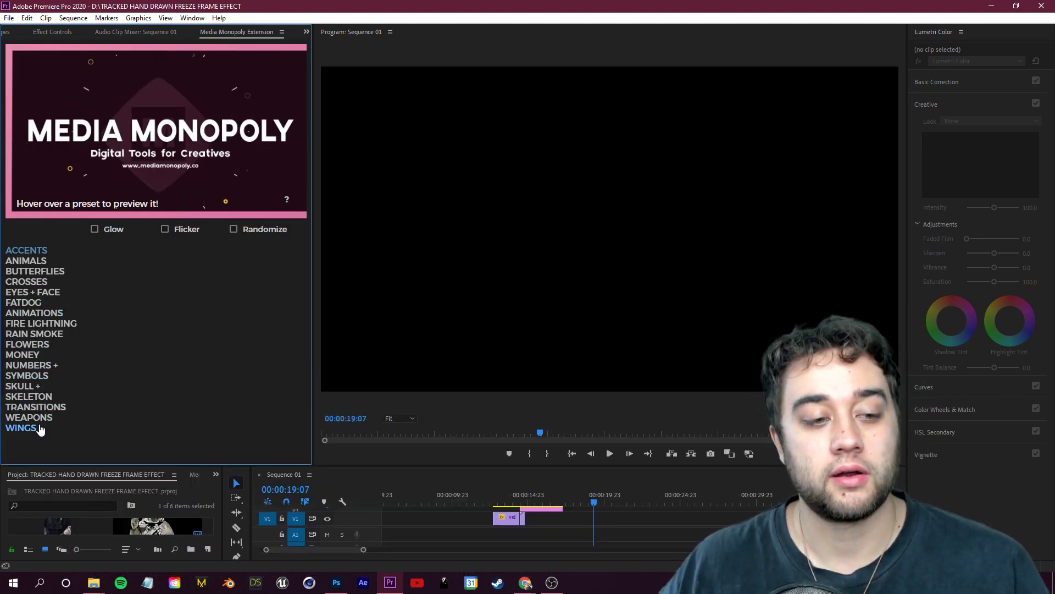
Add the WEAPONS slo mo snub fire trans preset, preview it, and give the timeline more room.
click(29, 417)
click(194, 429)
key(space)
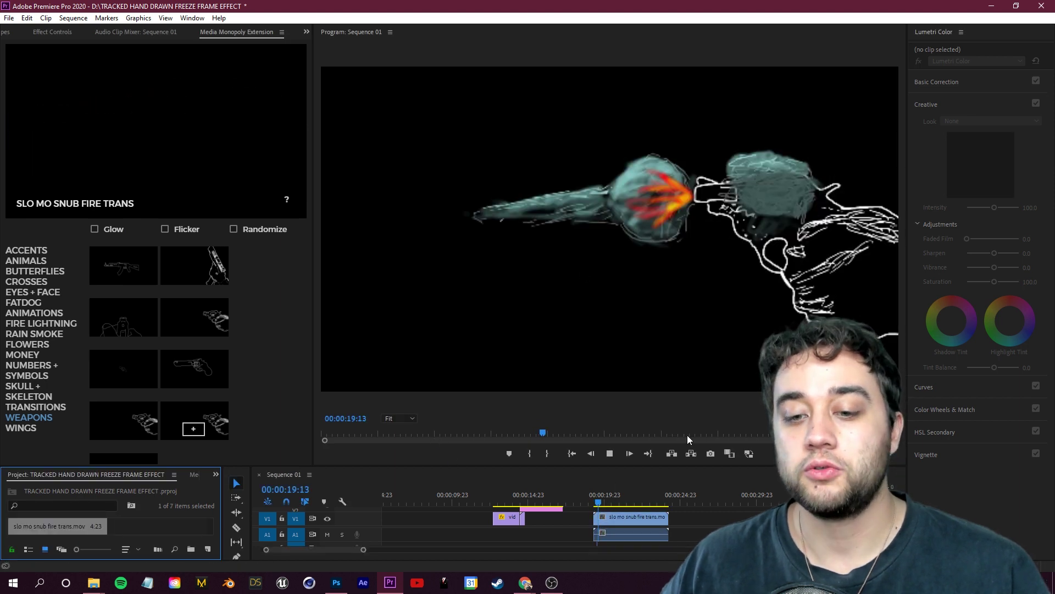
click(521, 167)
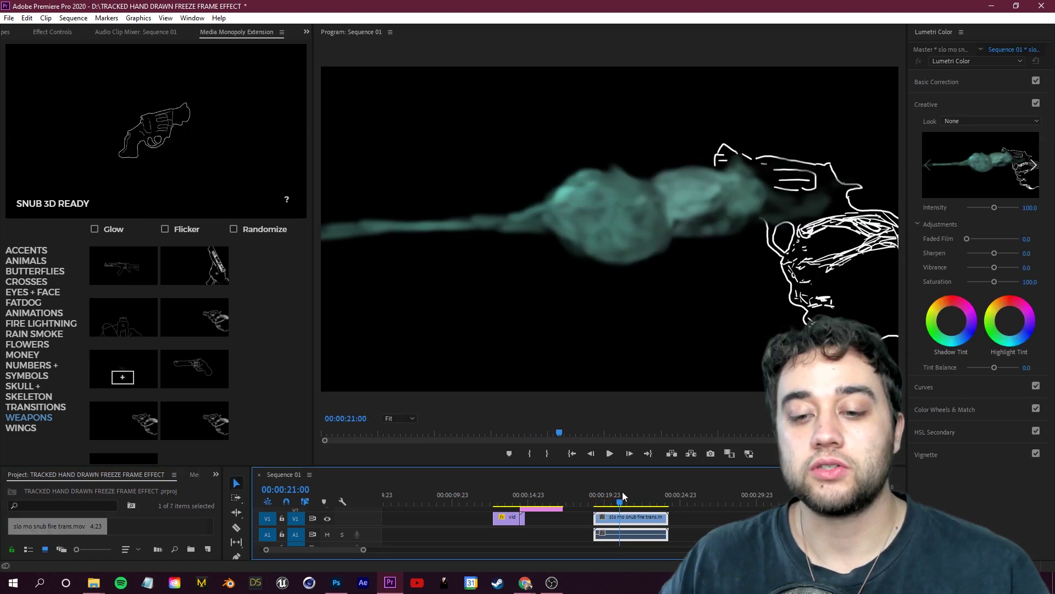
key(space)
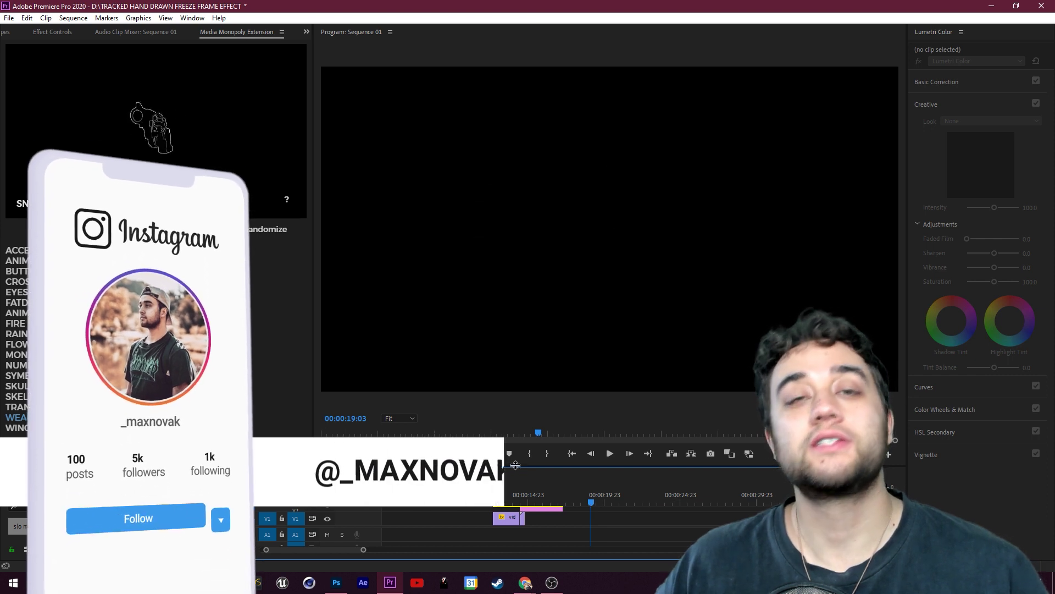
drag(515, 466, 515, 392)
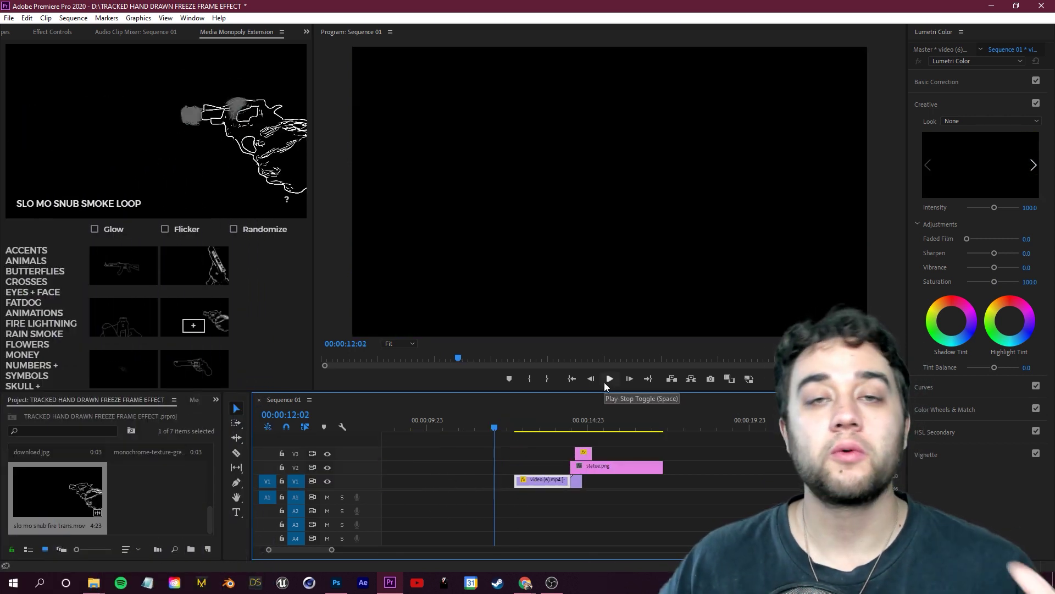
Preview the statue footage, reposition the playhead, and select the video (6).mp4 clip.
click(605, 382)
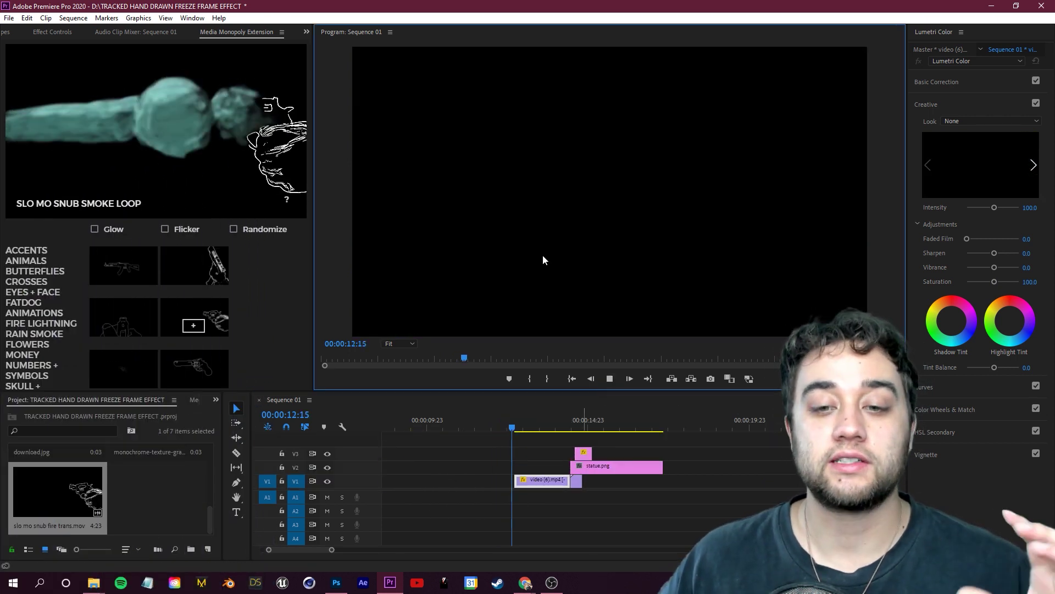
click(552, 428)
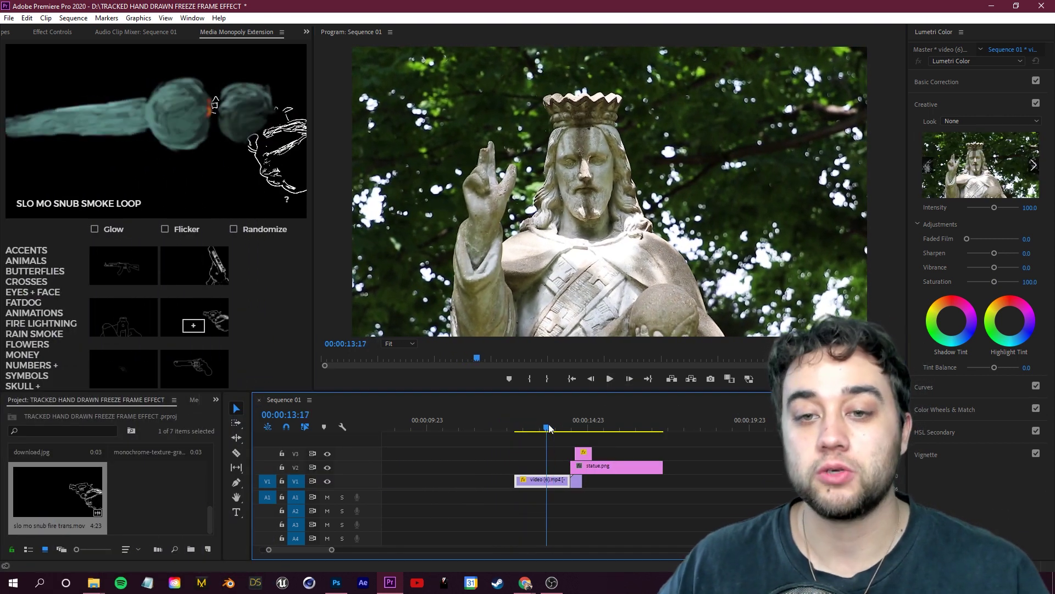
click(549, 428)
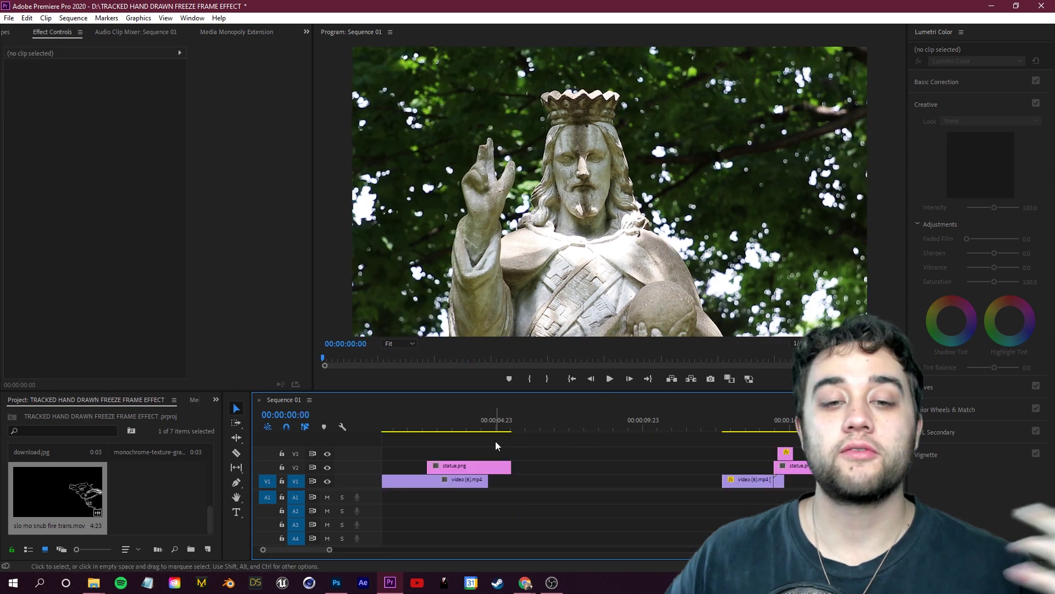
scroll(484, 441, up, 1)
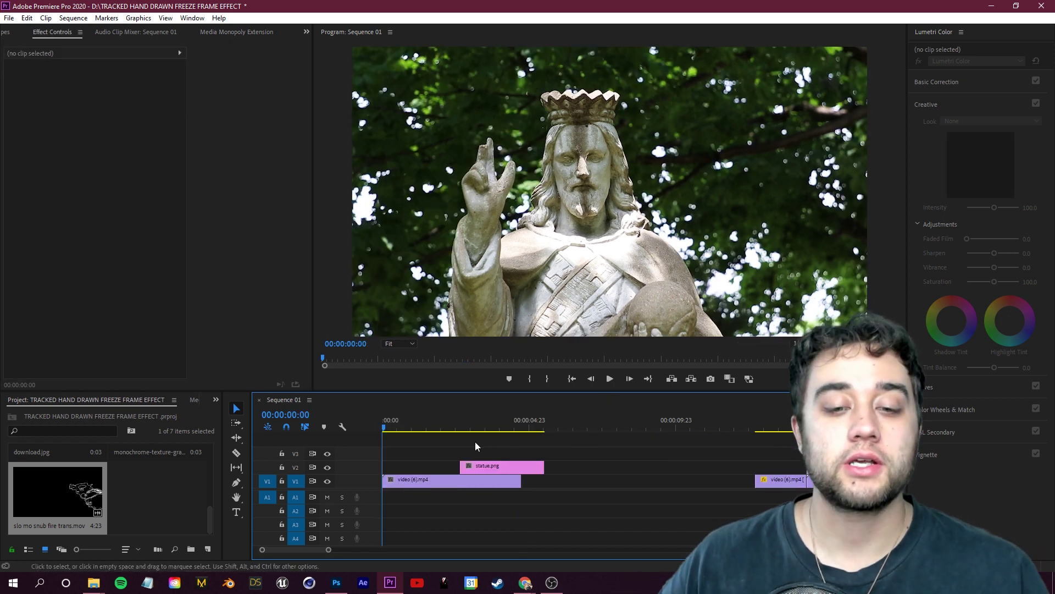
click(411, 486)
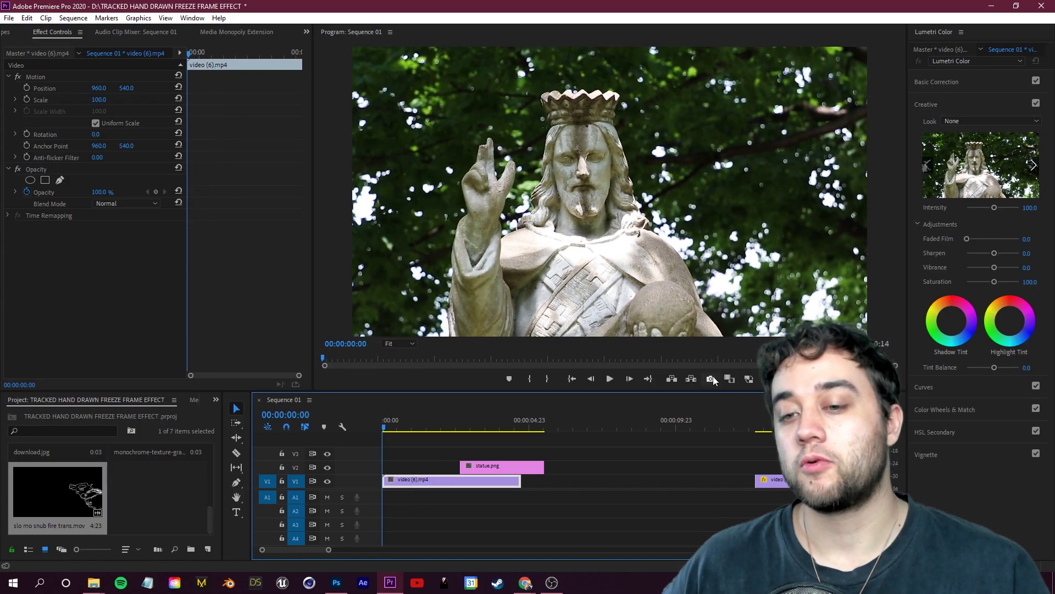
Export the current frame as a PNG into the TRACKED HAND DRAWN FREEZE FRAME folder.
click(711, 378)
click(601, 308)
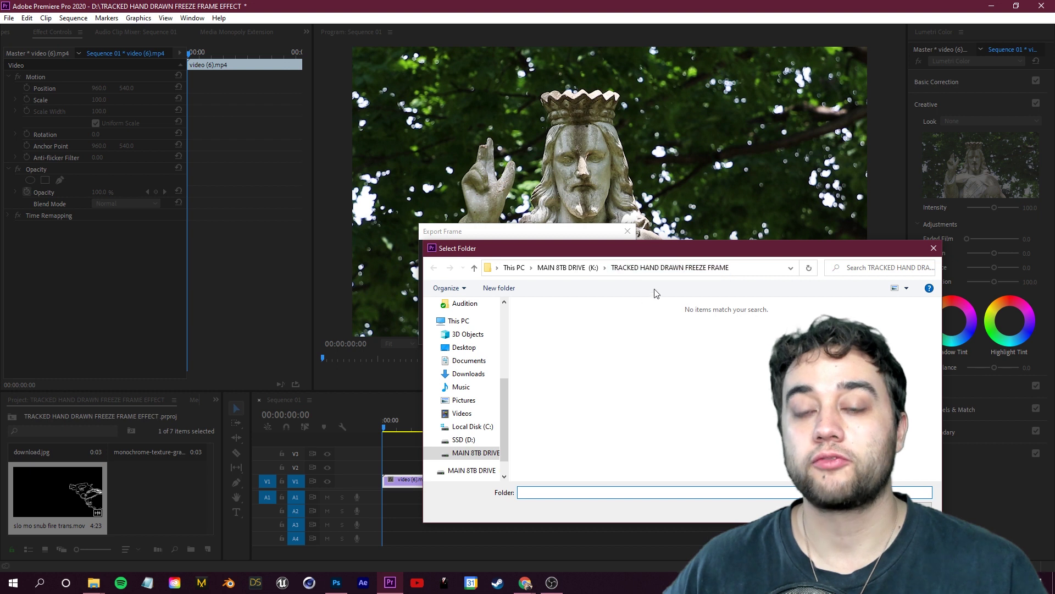
key(Return)
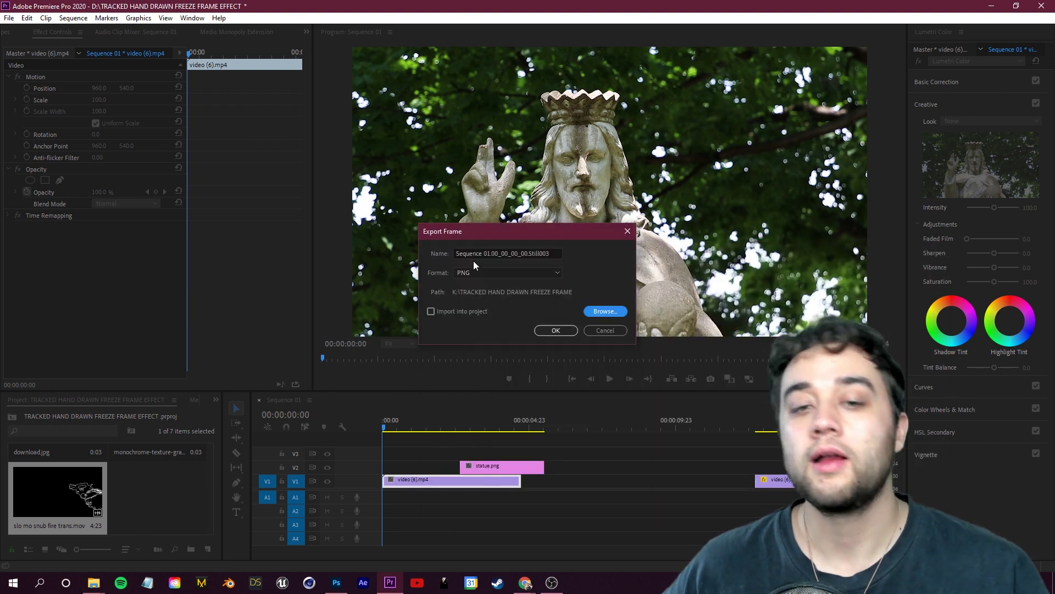
drag(557, 254, 457, 254)
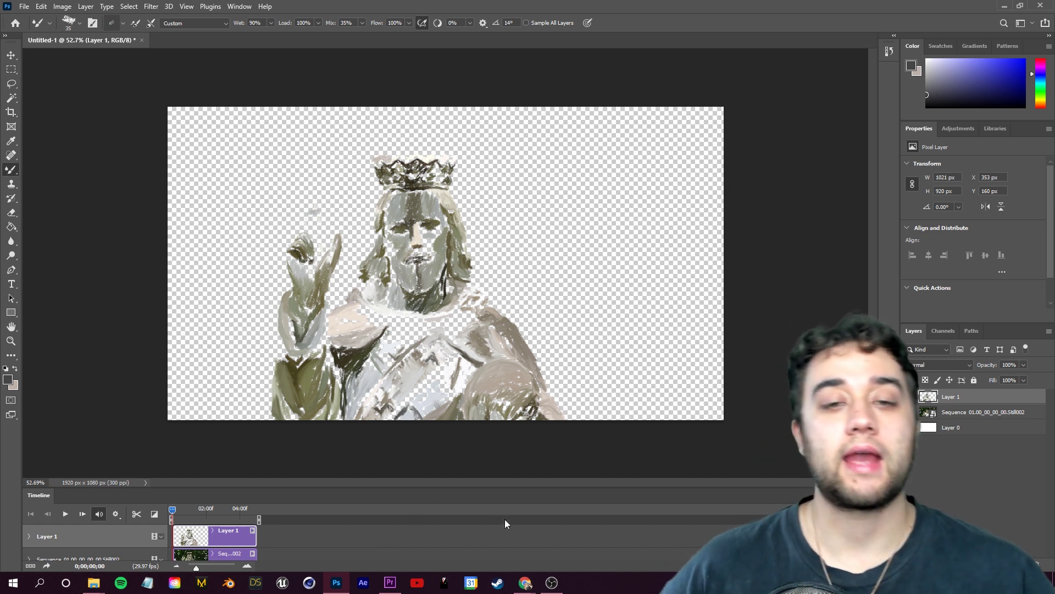
Create a new 1920×1080 Photoshop document and drop tutorial.png onto its canvas.
click(24, 6)
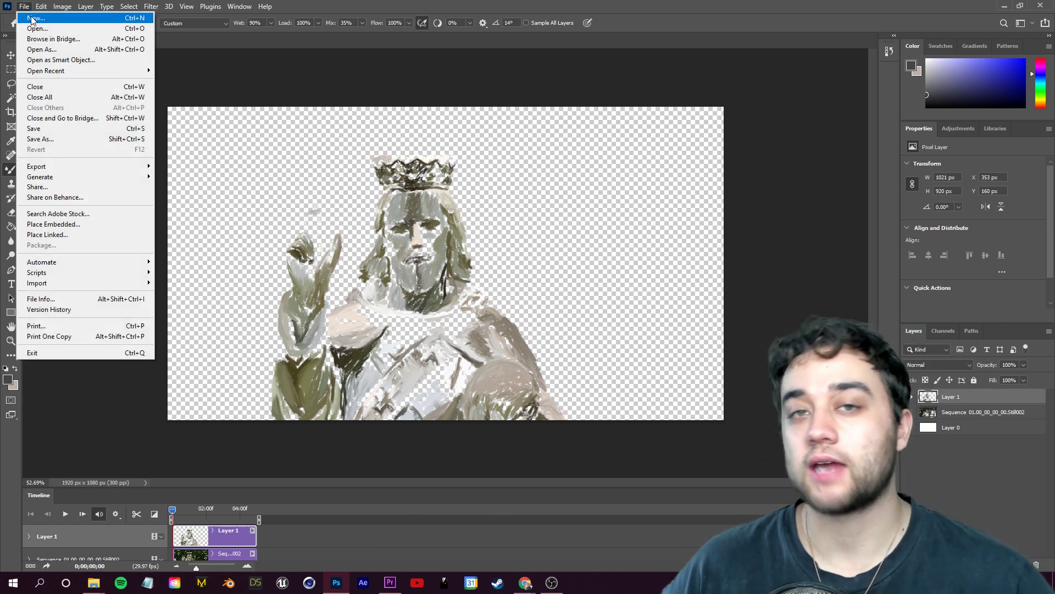
click(33, 19)
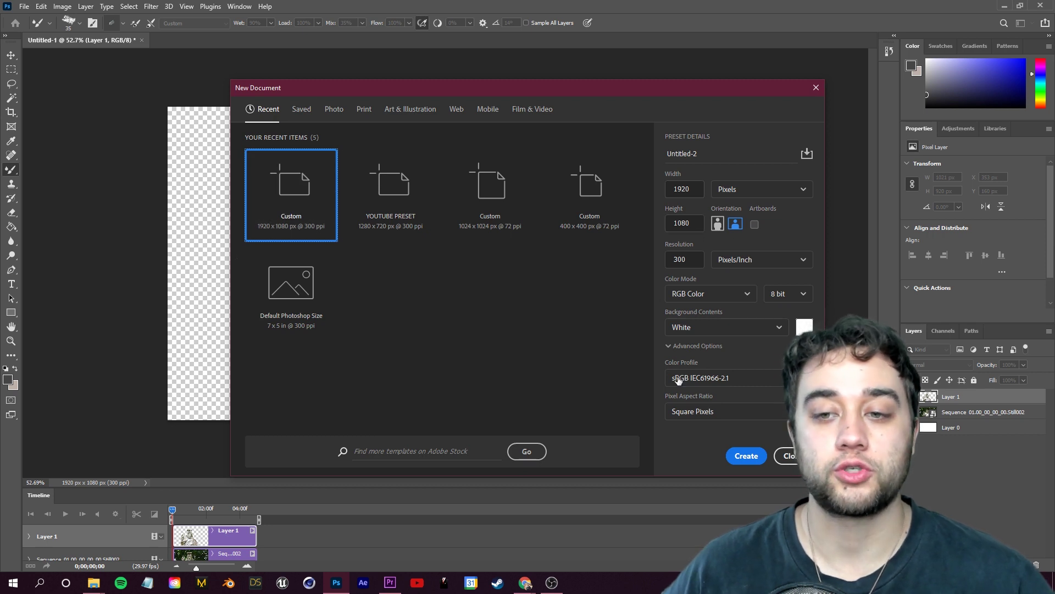
click(746, 455)
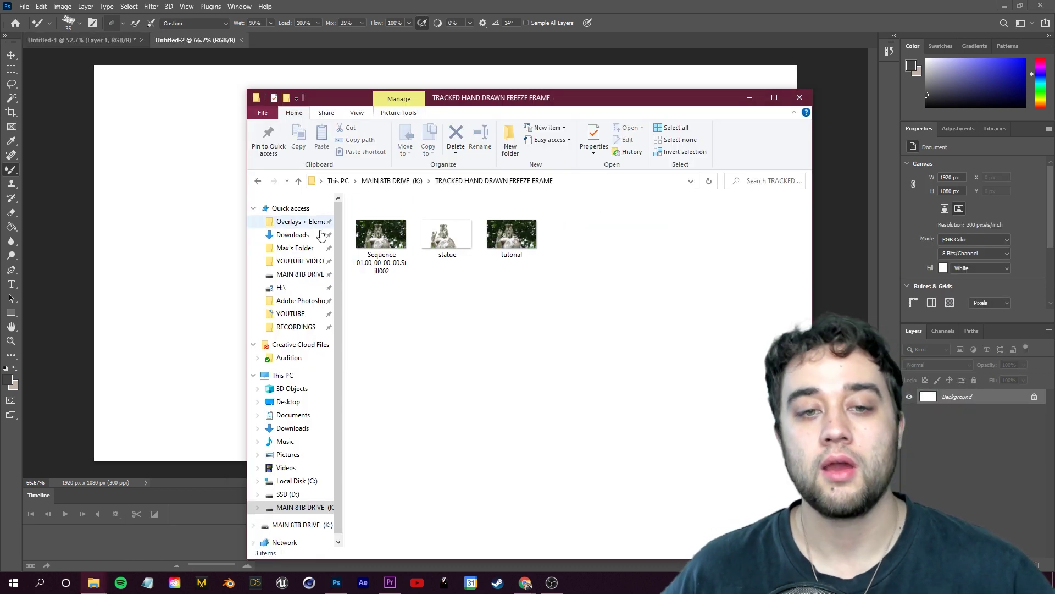
drag(511, 233, 170, 209)
mouse_move(524, 583)
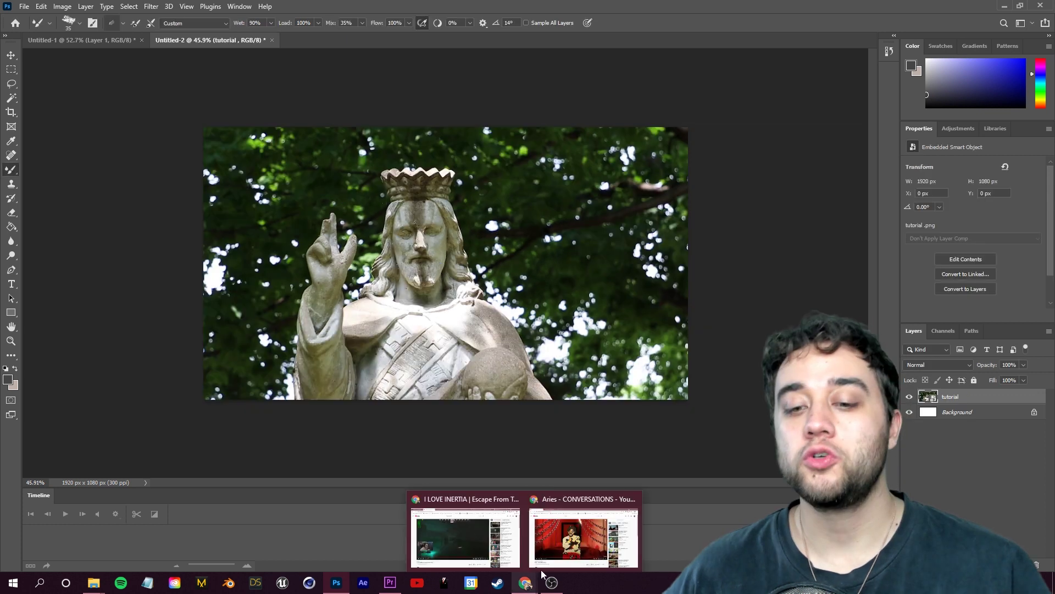
click(583, 536)
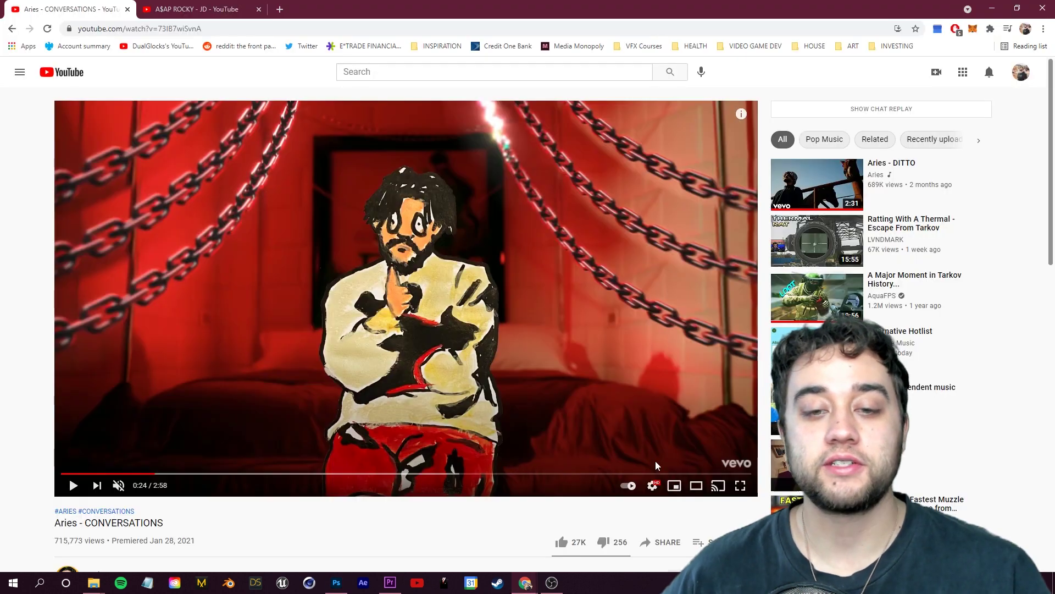
Watch the Aries - CONVERSATIONS video full screen, then exit full screen.
click(740, 493)
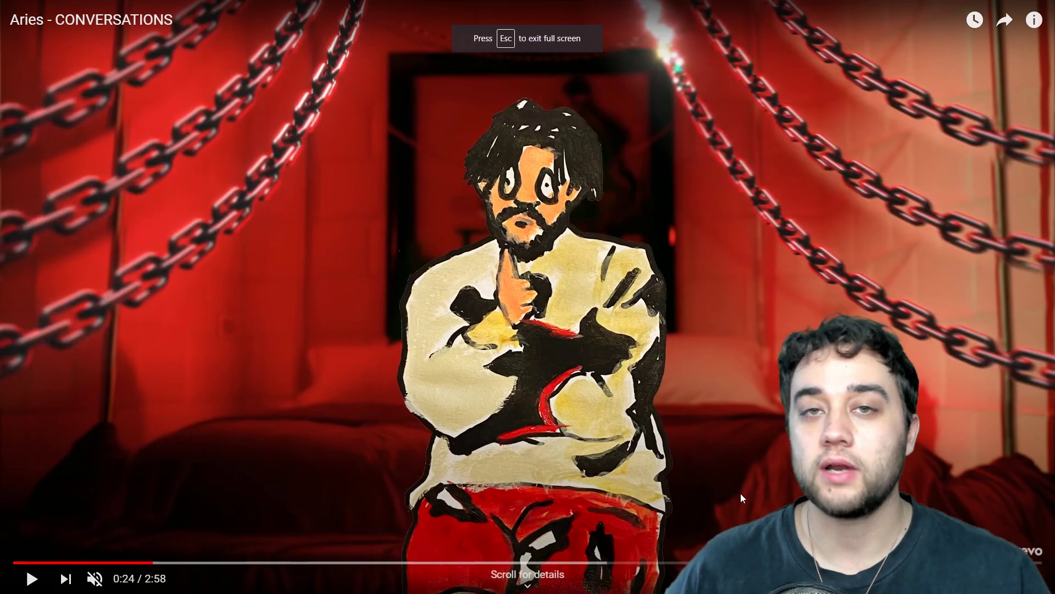
key(Escape)
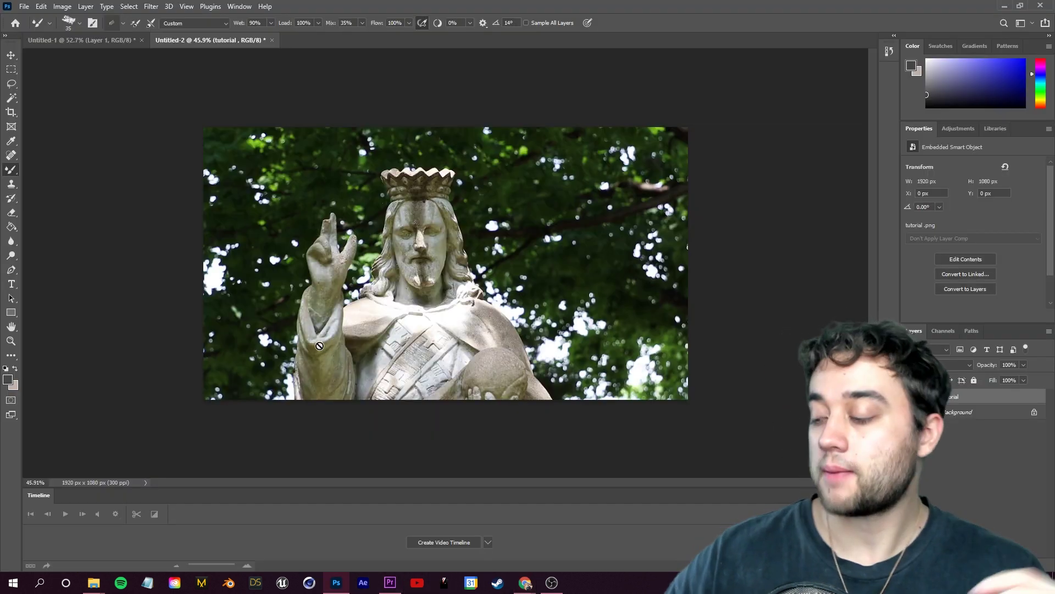
Assign Tools shortcuts P to Foreground Color Picker and O to Background Color Picker.
key(ctrl+alt)
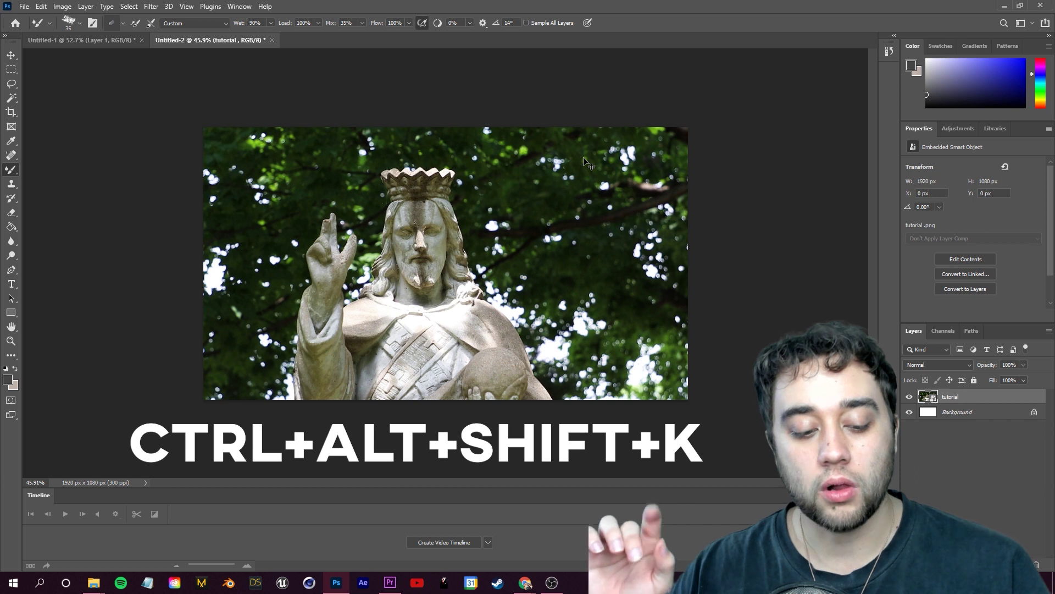
key(ctrl+alt+shift+k)
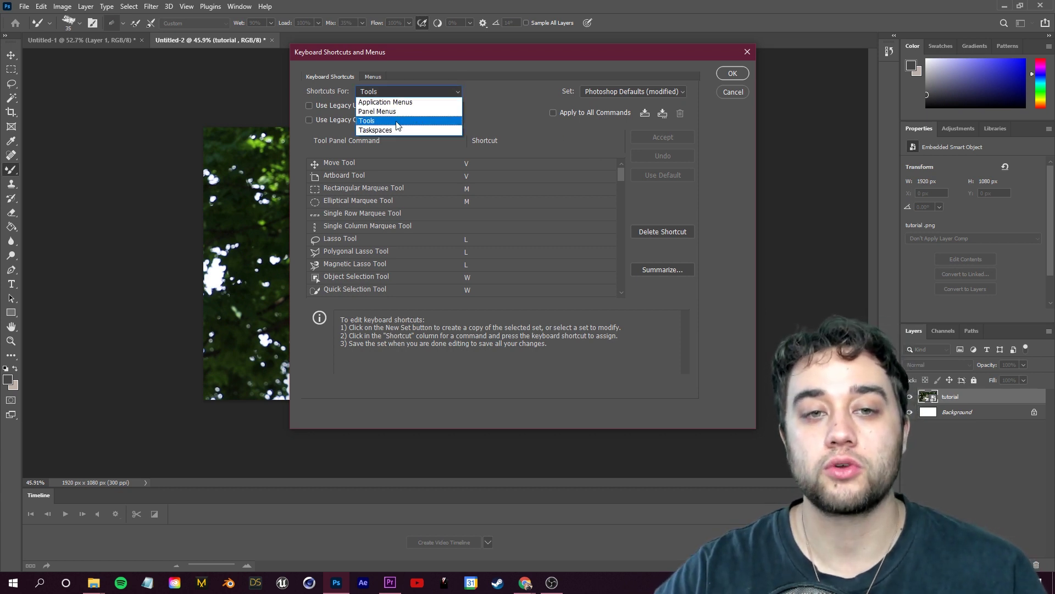
click(417, 123)
scroll(324, 233, down, 15)
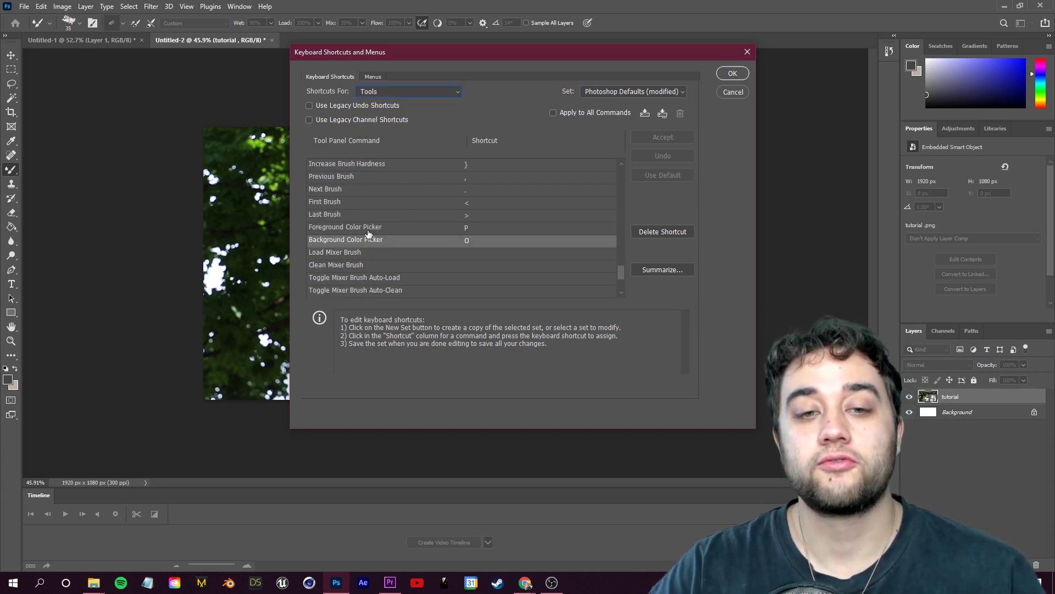
scroll(370, 234, up, 1)
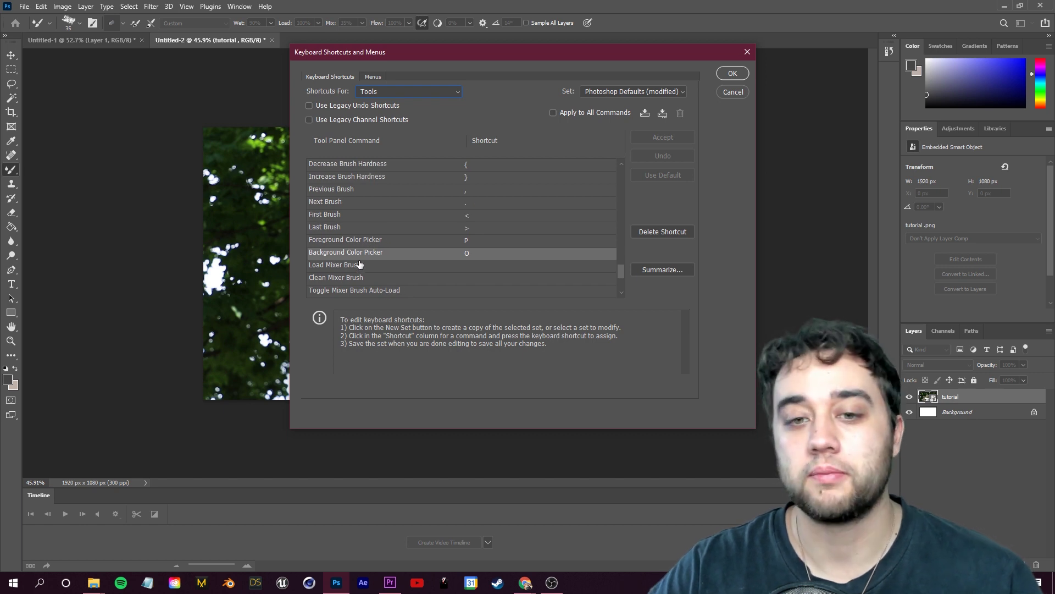
click(466, 243)
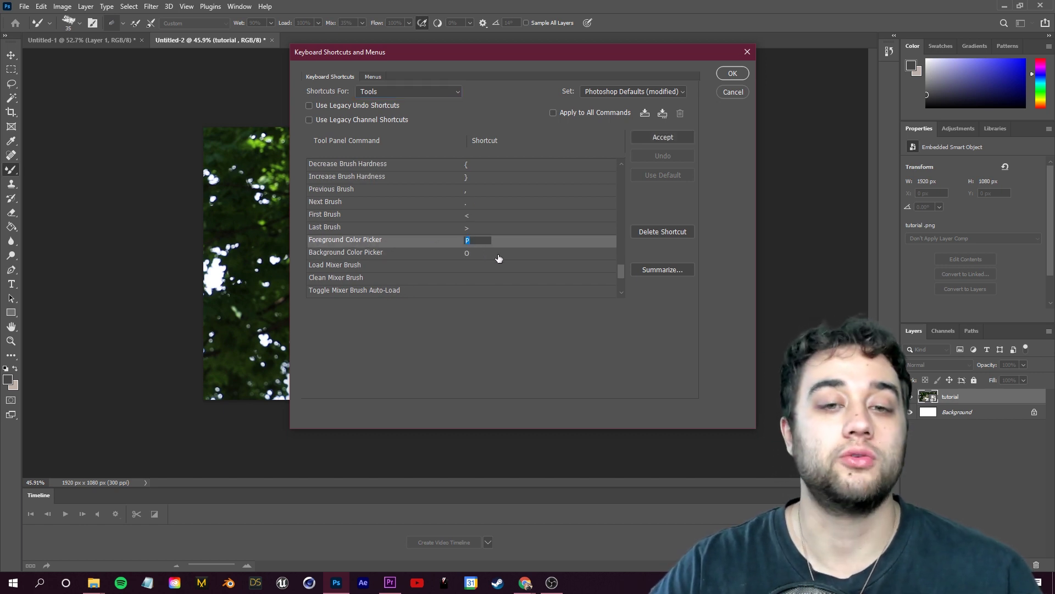
click(492, 256)
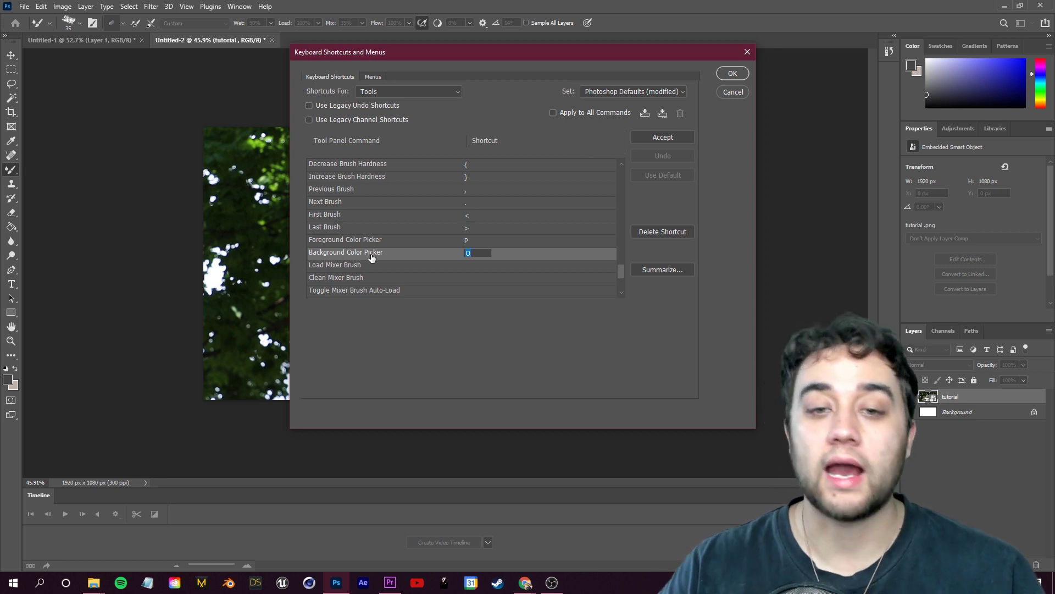
click(428, 249)
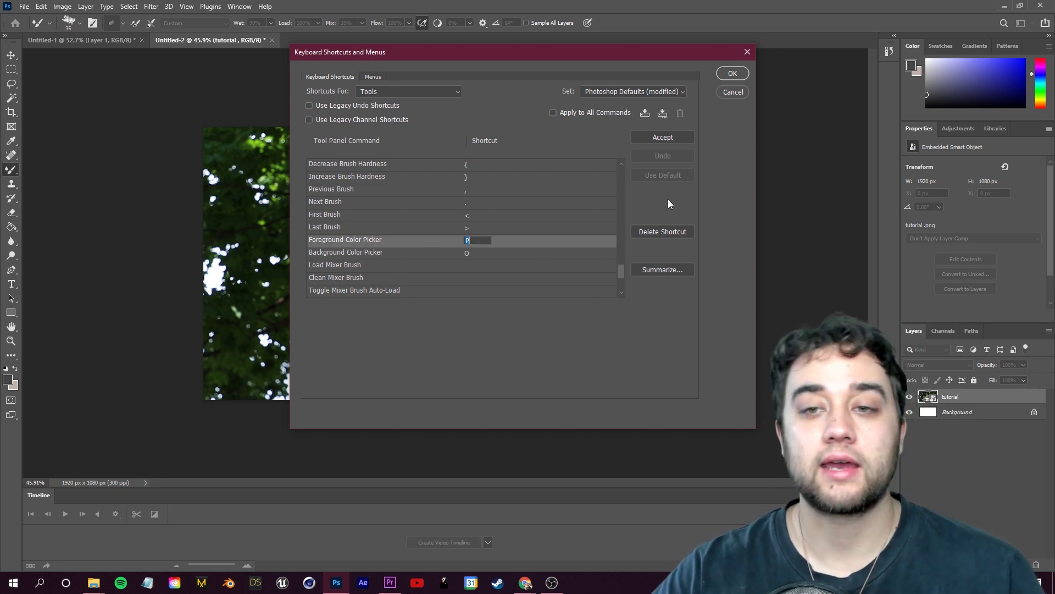
click(732, 74)
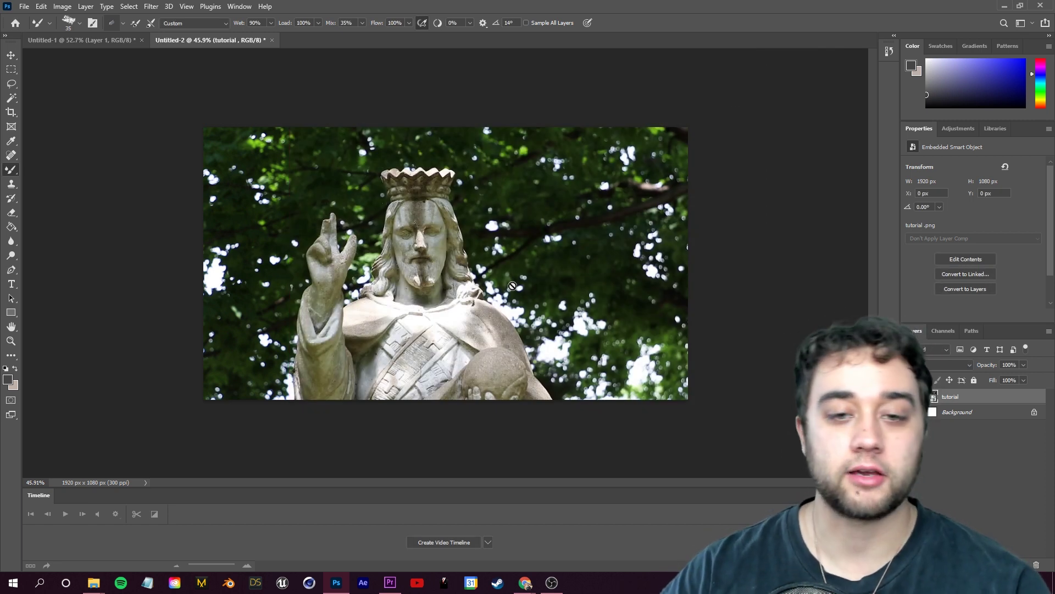
Sample white from the statue as the foreground colour and switch to the Brush tool.
key(n)
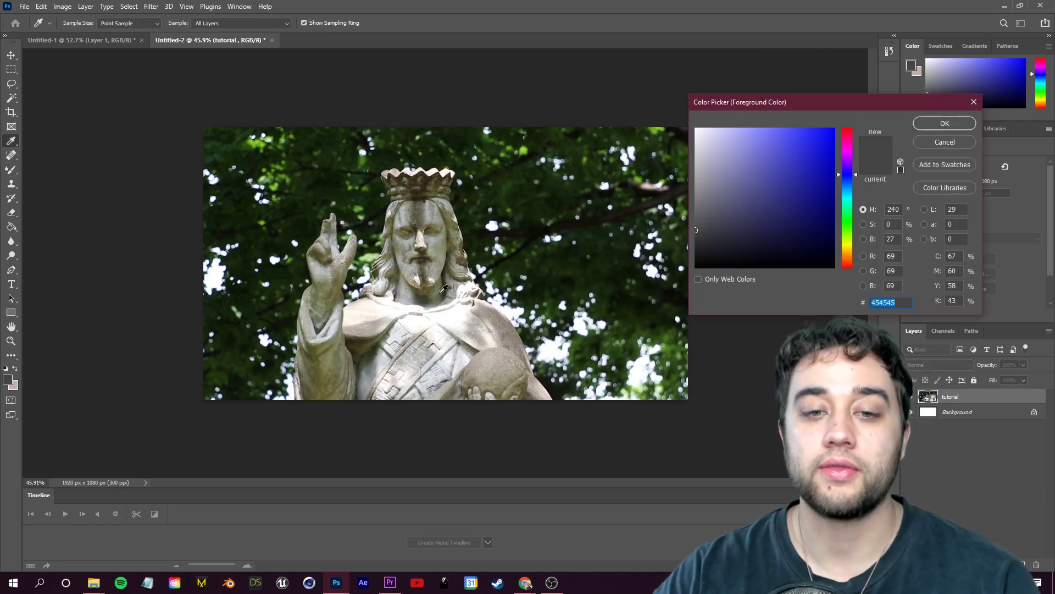
click(449, 316)
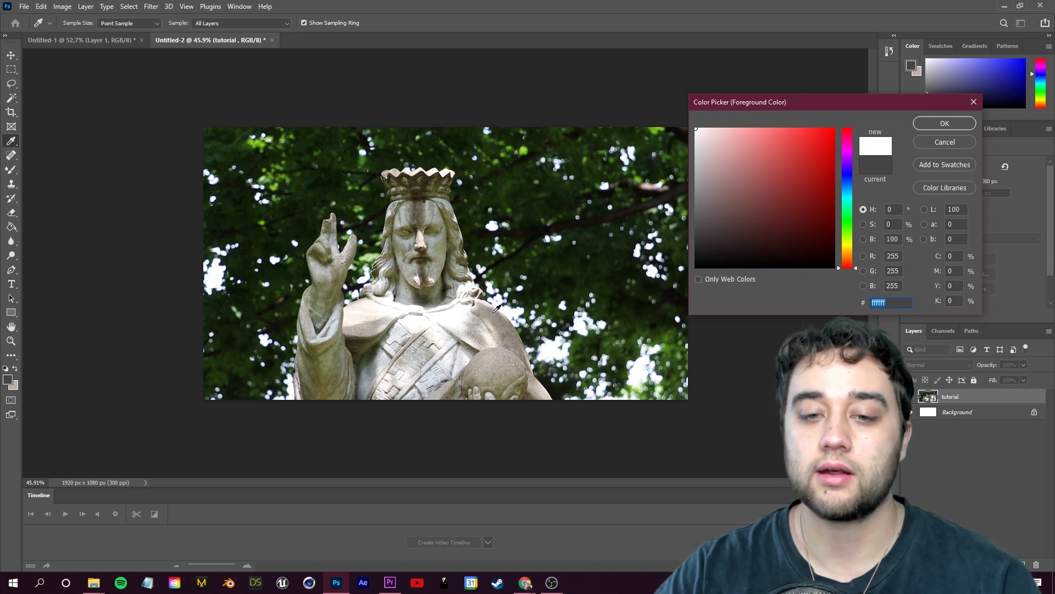
key(Return)
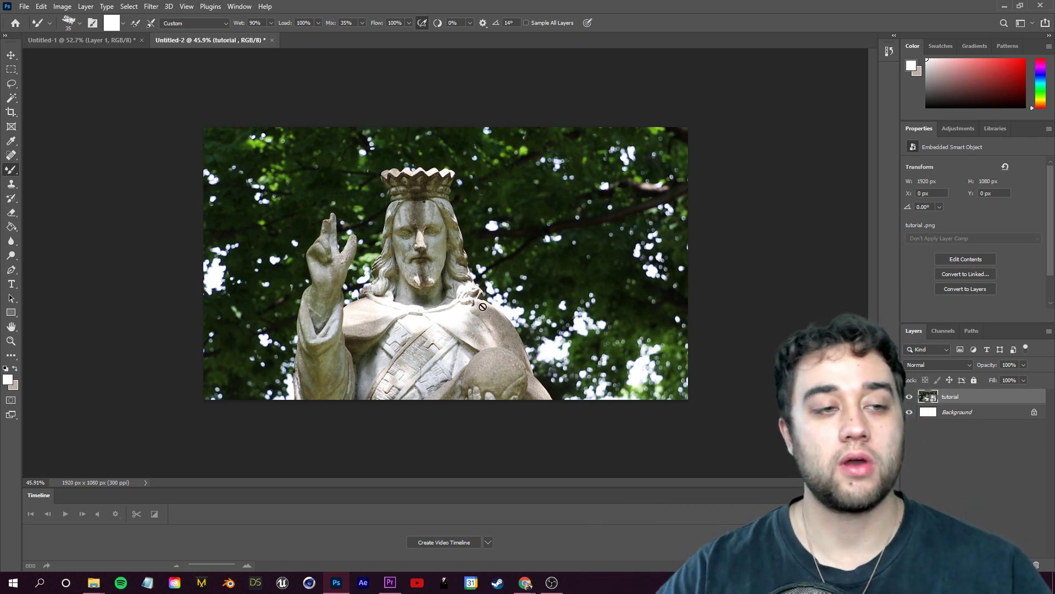
right_click(11, 169)
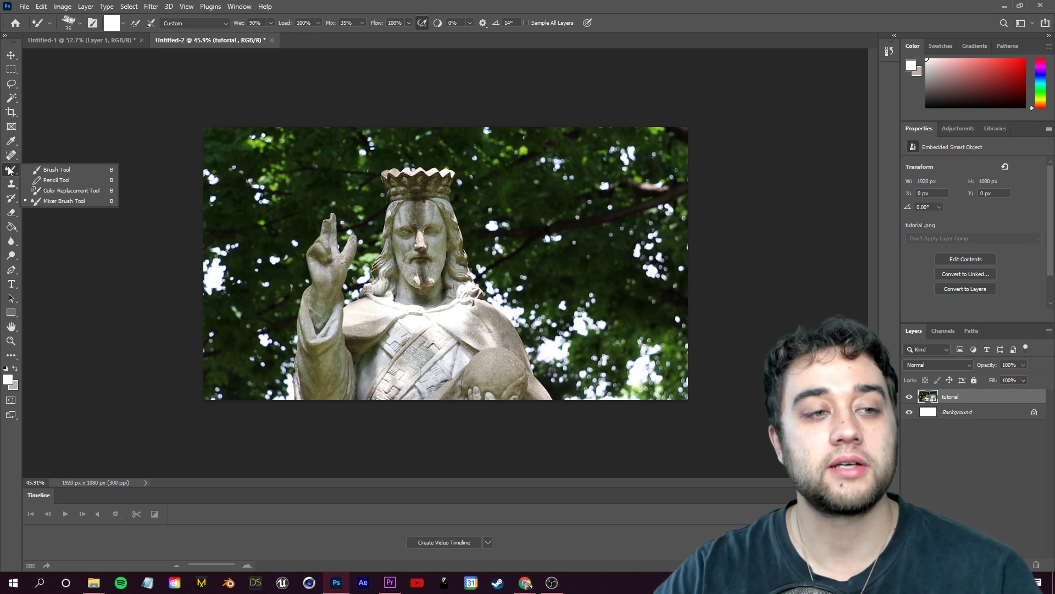
click(35, 171)
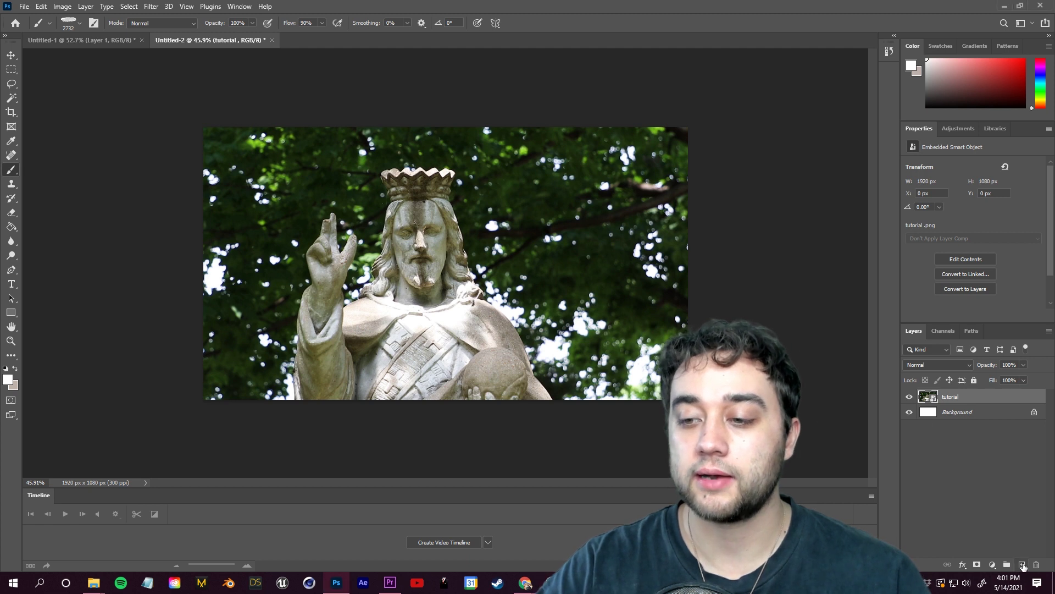
Add an empty Layer 1 above the statue photo, undoing a white test stroke.
click(1021, 564)
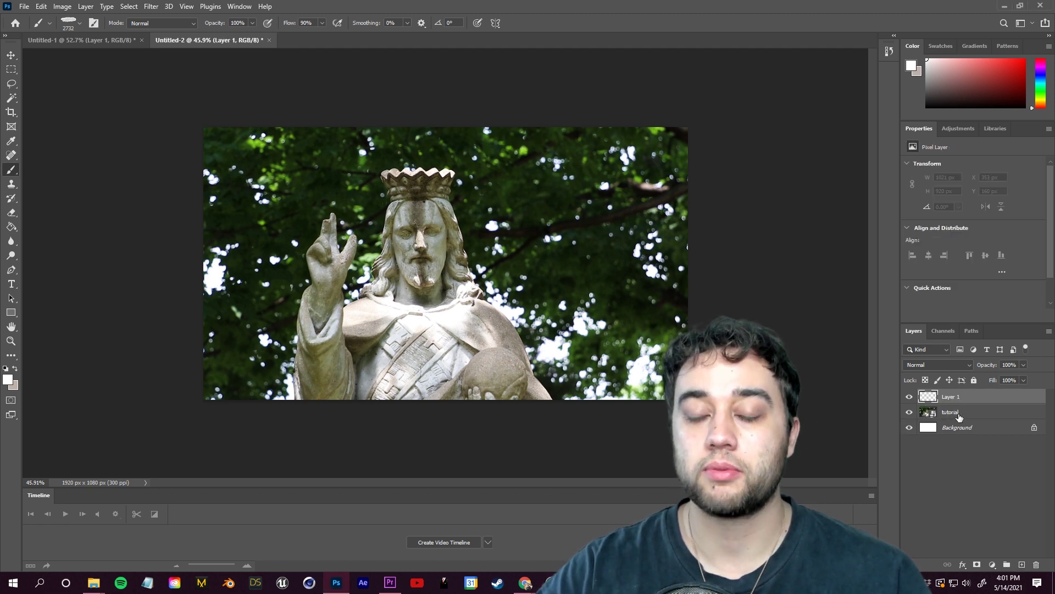
mouse_move(483, 259)
mouse_down()
mouse_move(506, 223)
mouse_move(671, 372)
mouse_up()
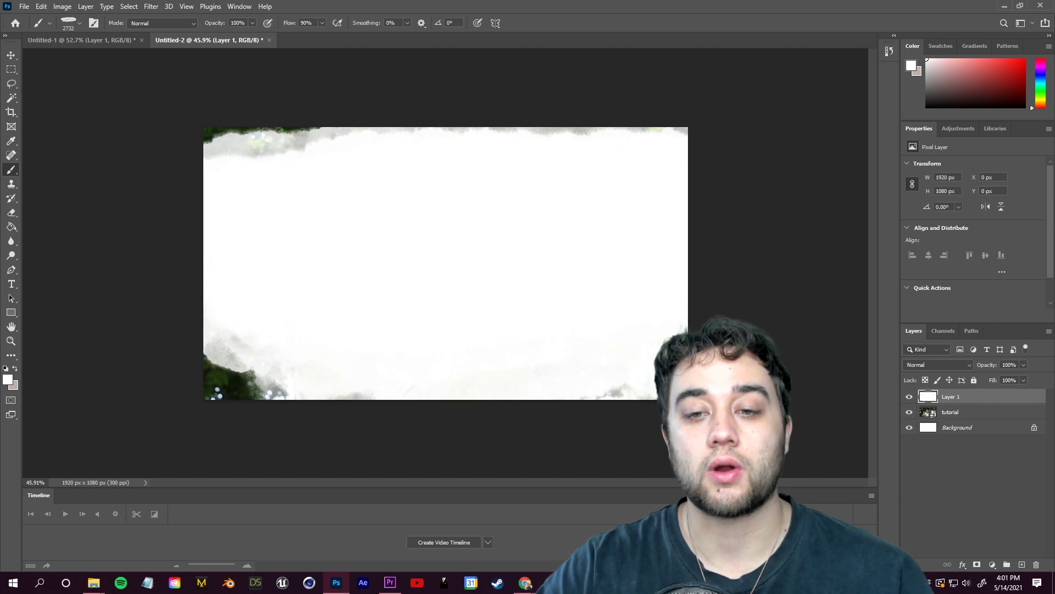
key(ctrl+z)
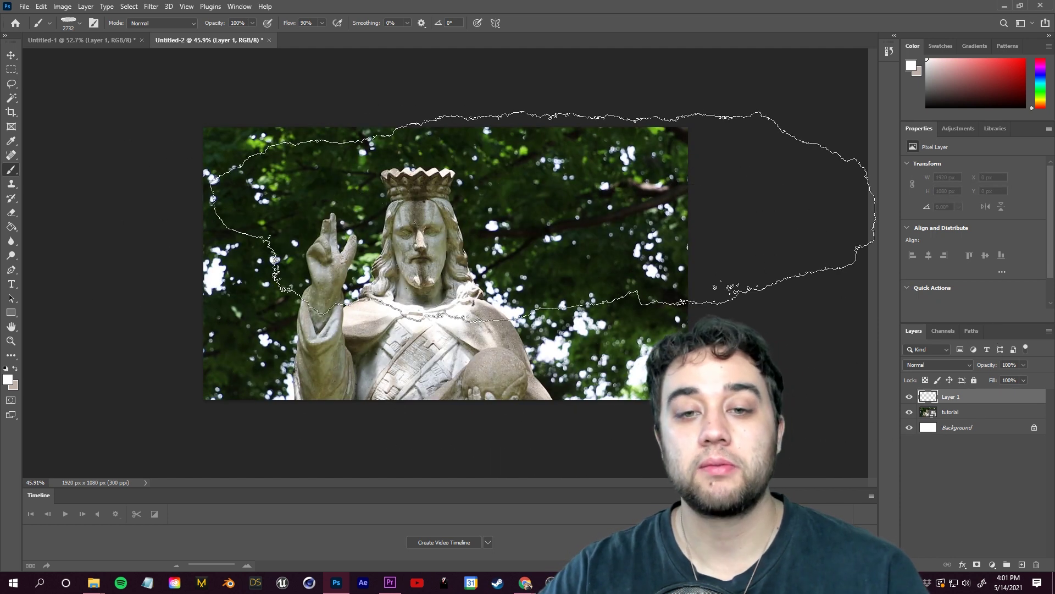
Load the Kyle's Real Oils - 01 mixer brush preset (60 px, Wet 90%, Mix 35%).
click(79, 22)
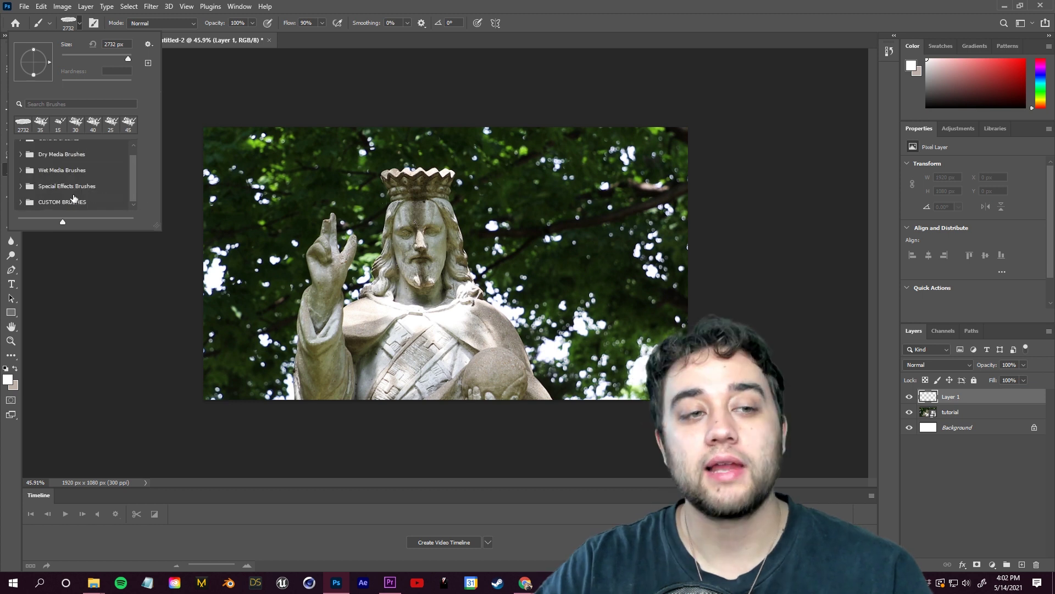
scroll(74, 199, up, 1)
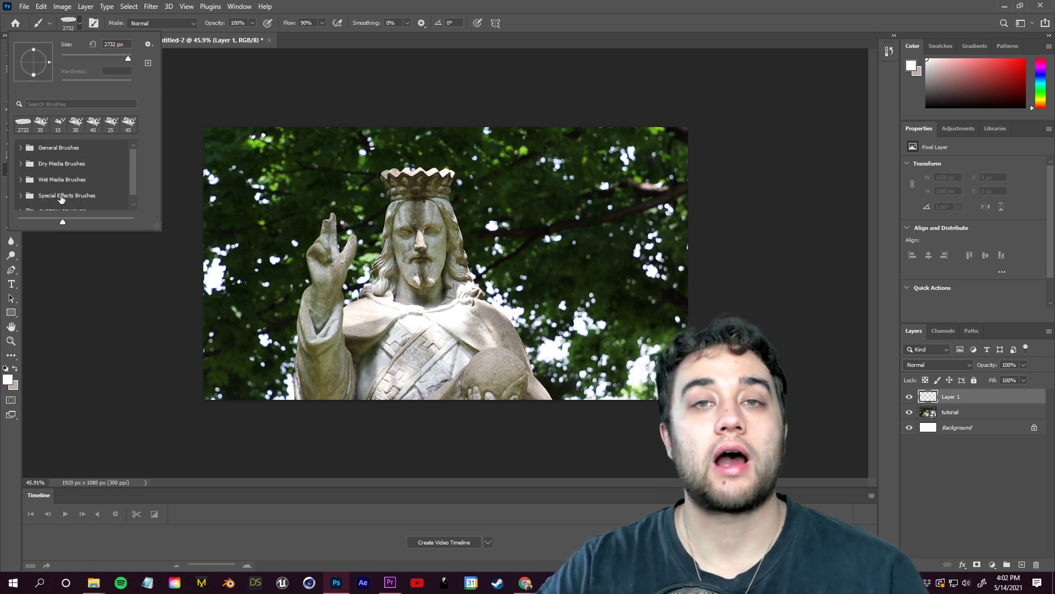
click(62, 180)
scroll(55, 187, down, 10)
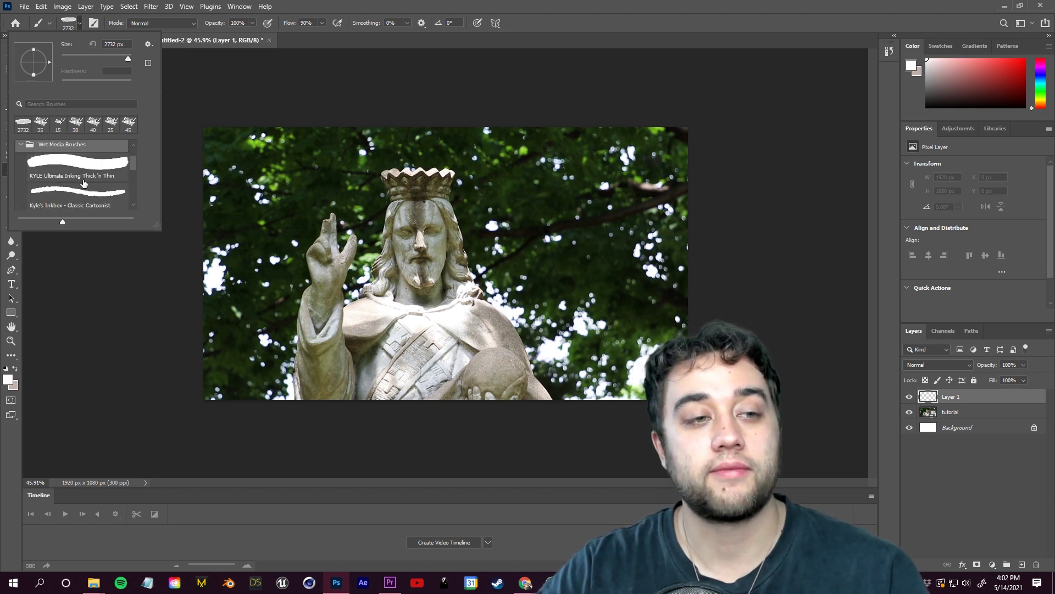
scroll(69, 197, down, 1)
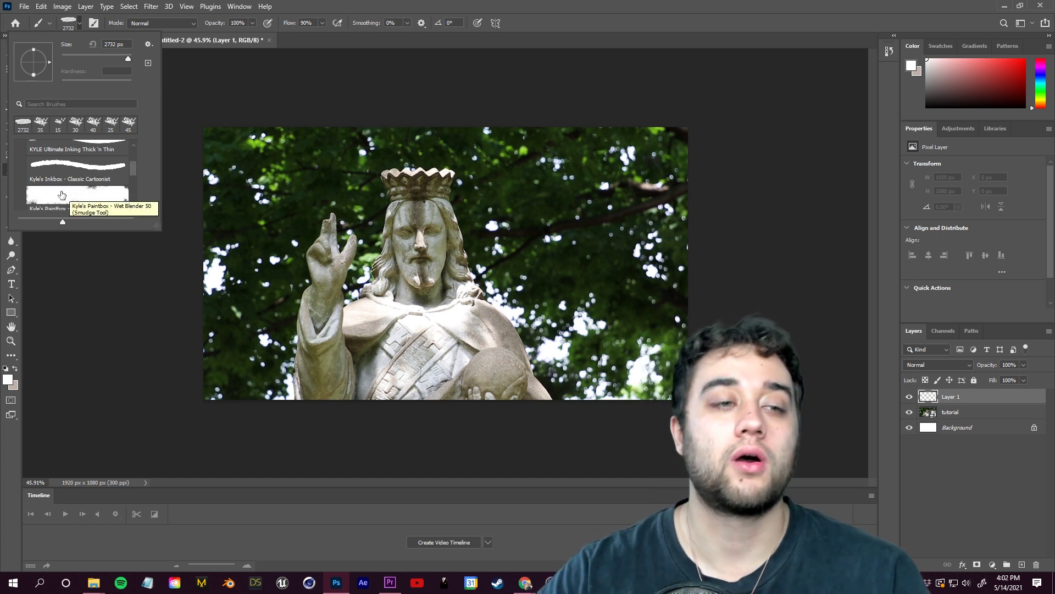
click(91, 199)
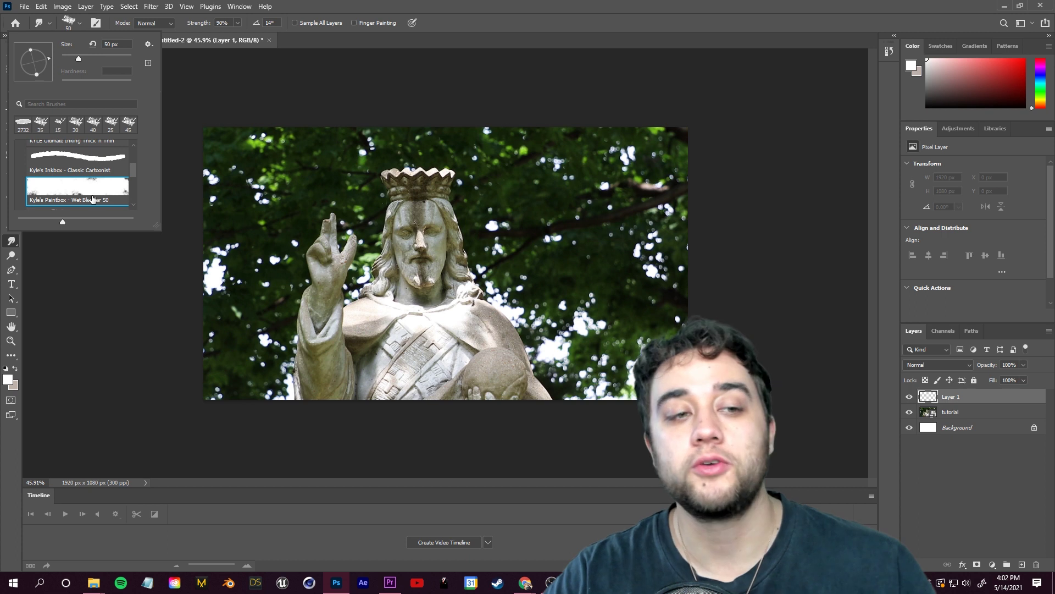
scroll(93, 192, down, 2)
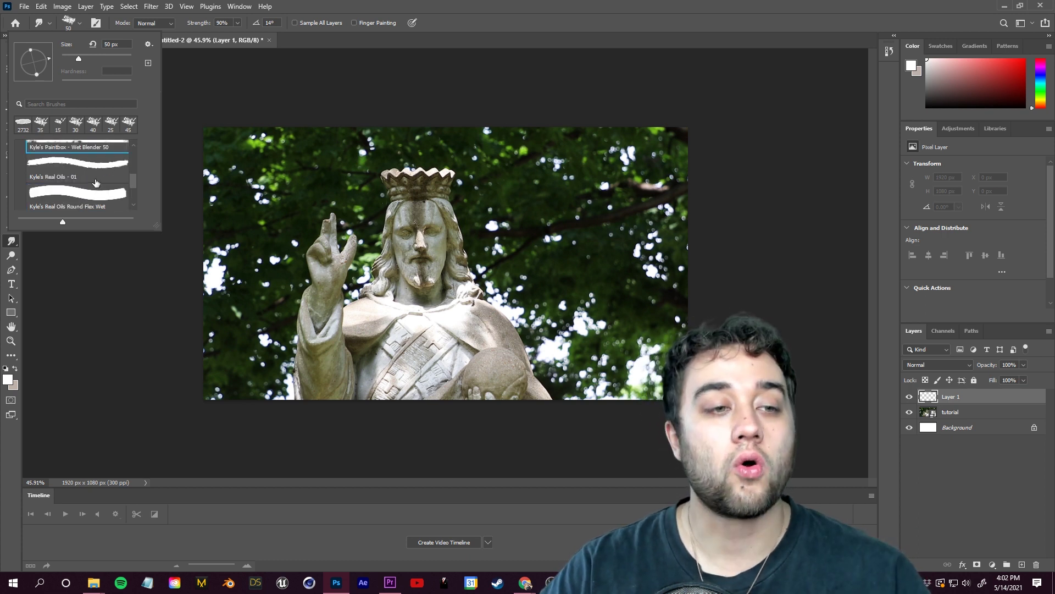
scroll(92, 190, up, 1)
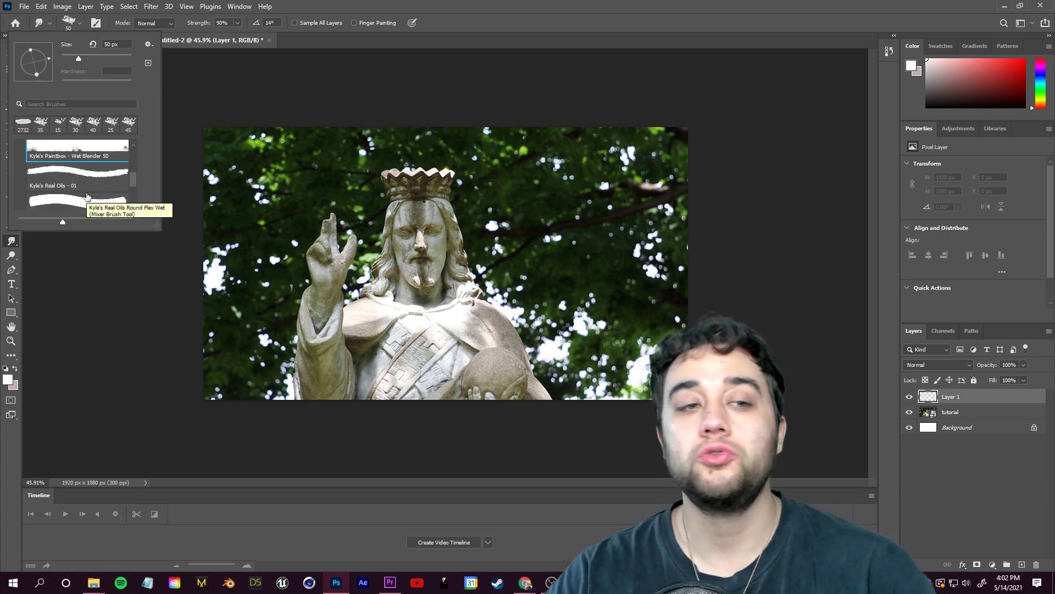
scroll(87, 196, up, 1)
scroll(86, 199, down, 1)
scroll(77, 203, up, 1)
scroll(66, 192, down, 1)
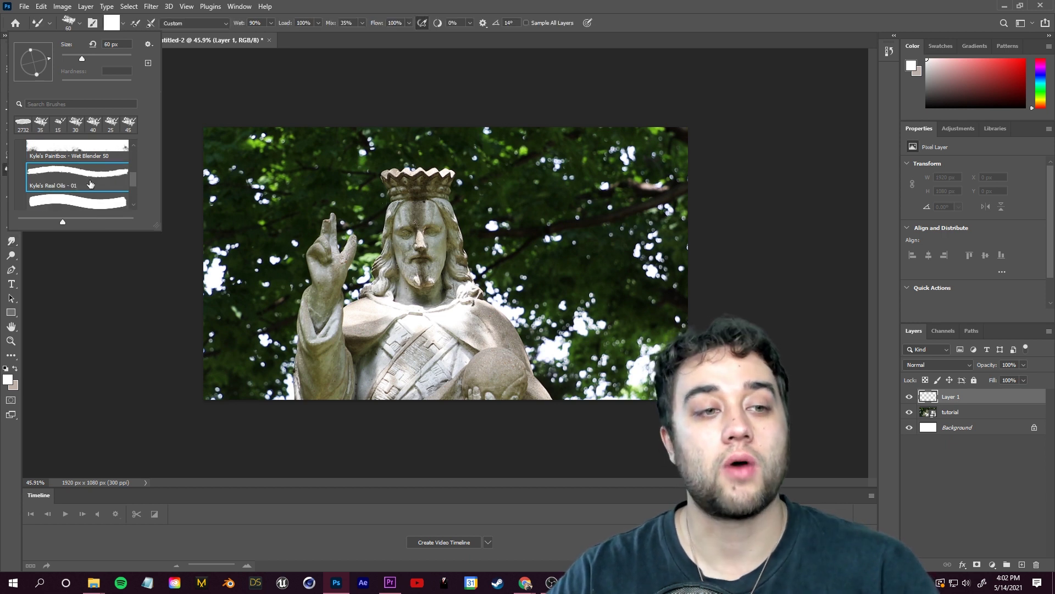
scroll(50, 180, up, 5)
click(410, 2)
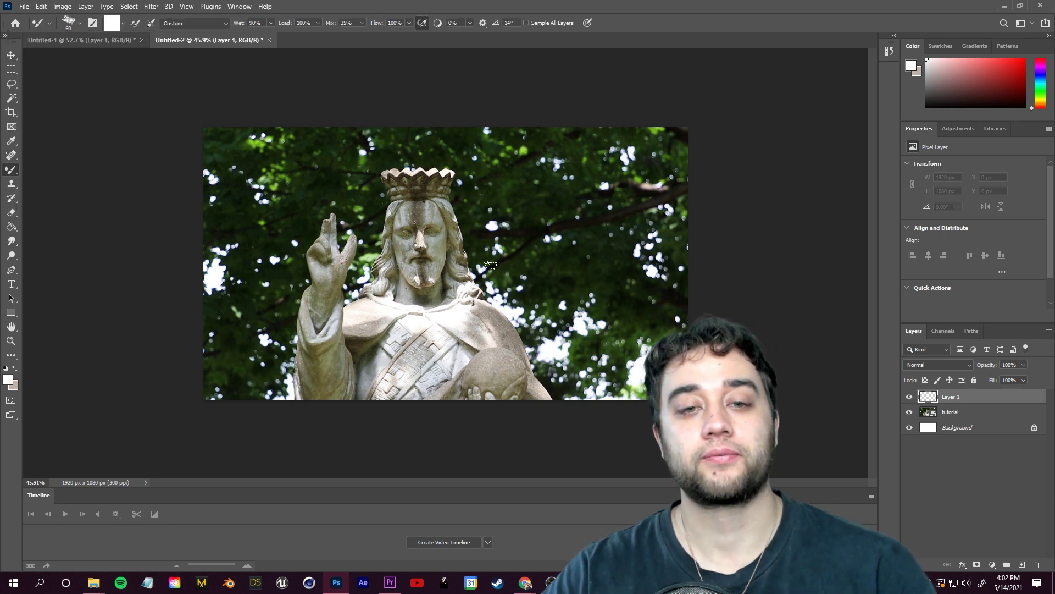
Zoom in on the statue's face and sample a grey from it as the foreground colour.
scroll(459, 273, up, 5)
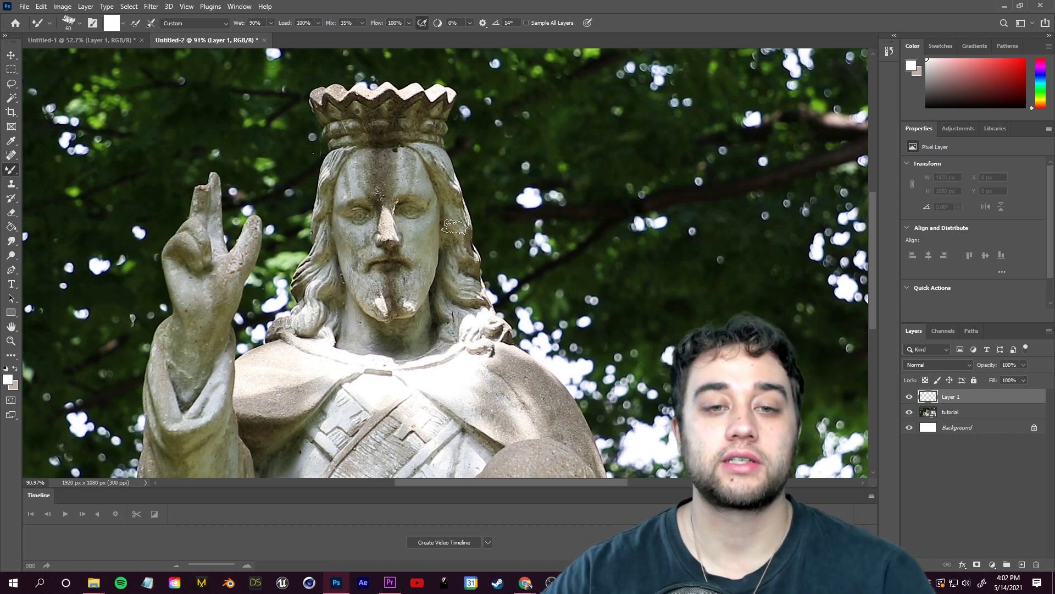
scroll(361, 252, up, 3)
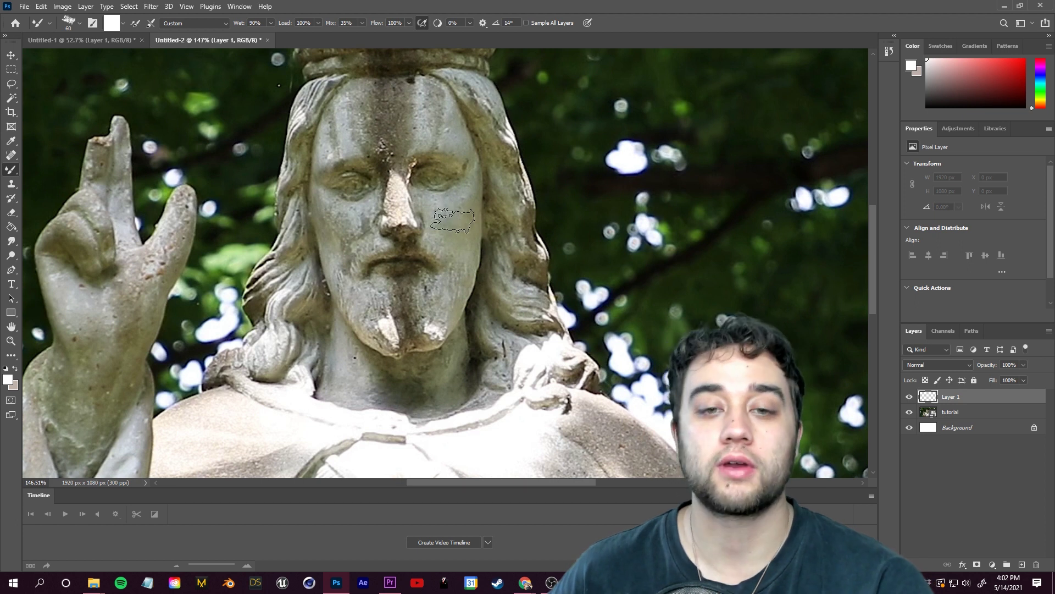
click(7, 380)
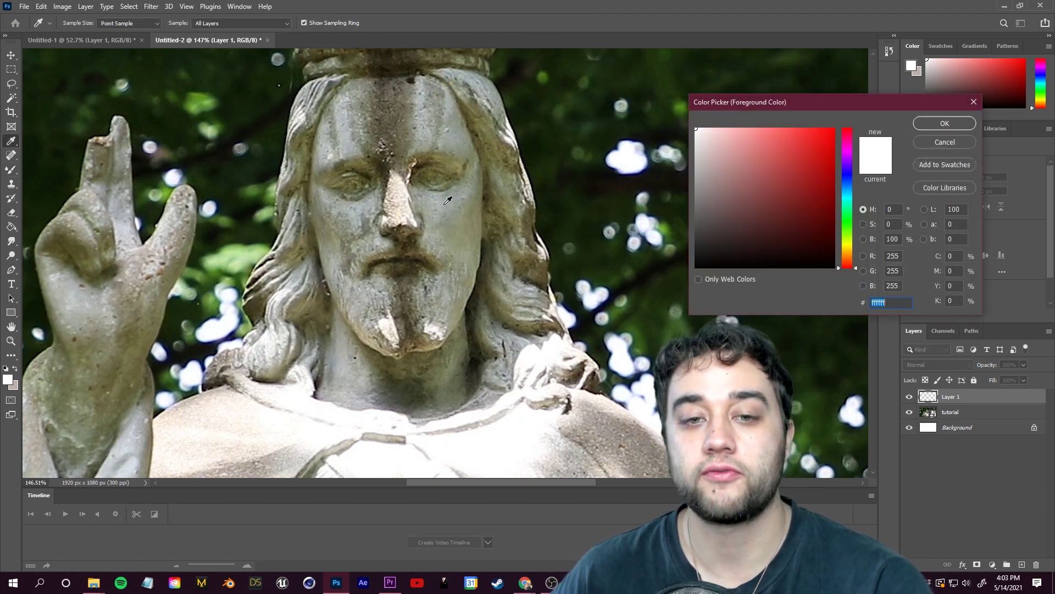
click(447, 212)
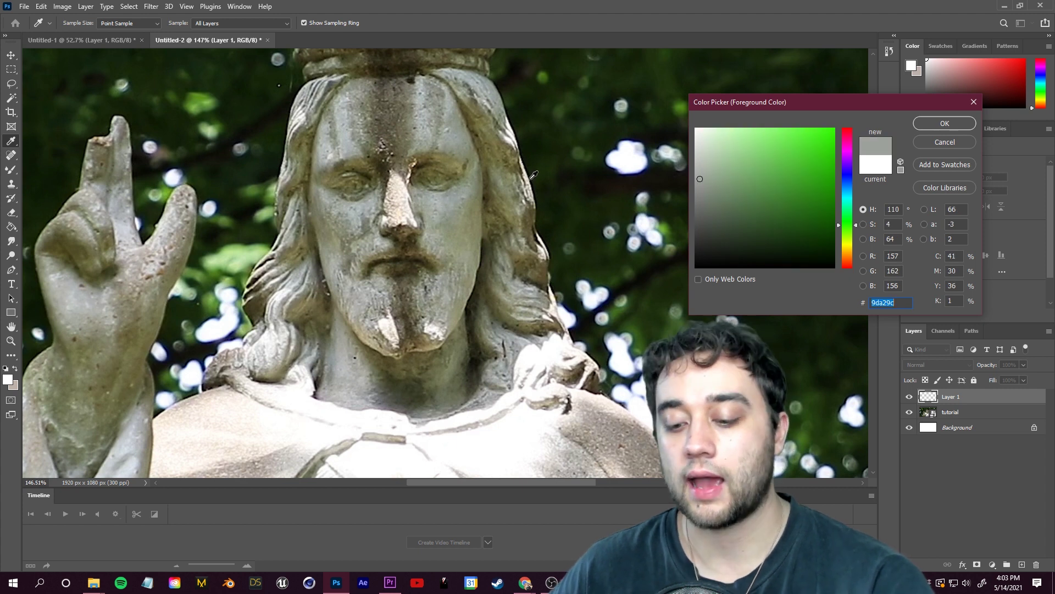
key(Return)
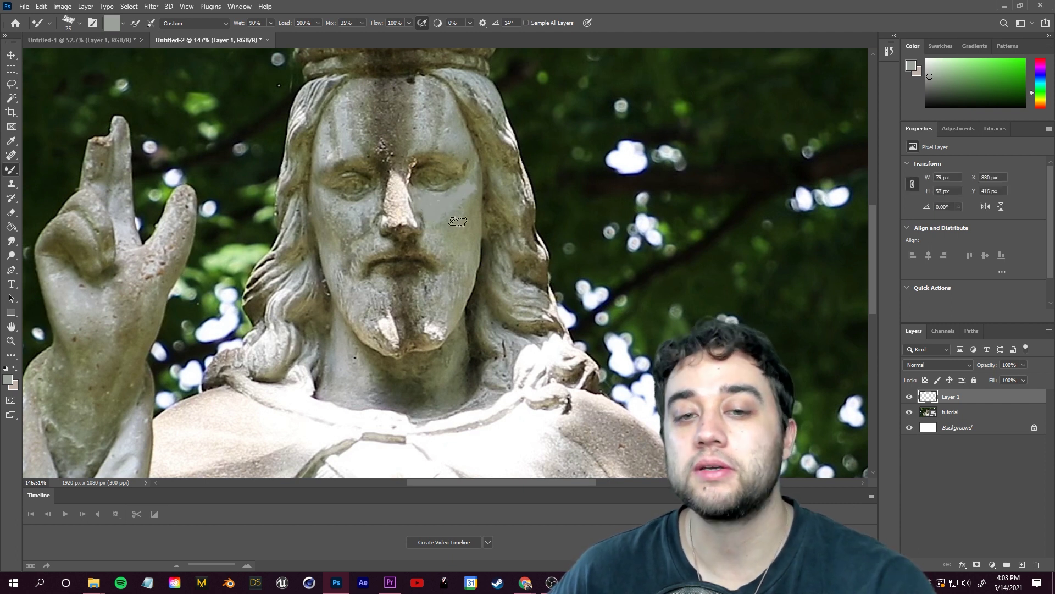
Sample the cheek's stone colour and paint a stroke down the right cheek to the chin.
scroll(451, 203, up, 4)
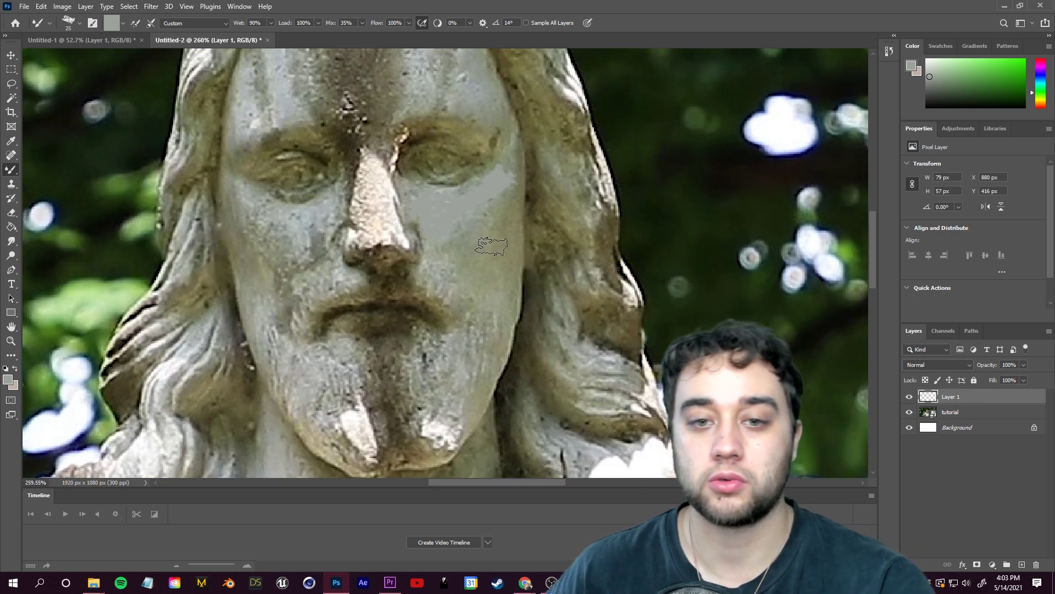
key(n)
click(485, 251)
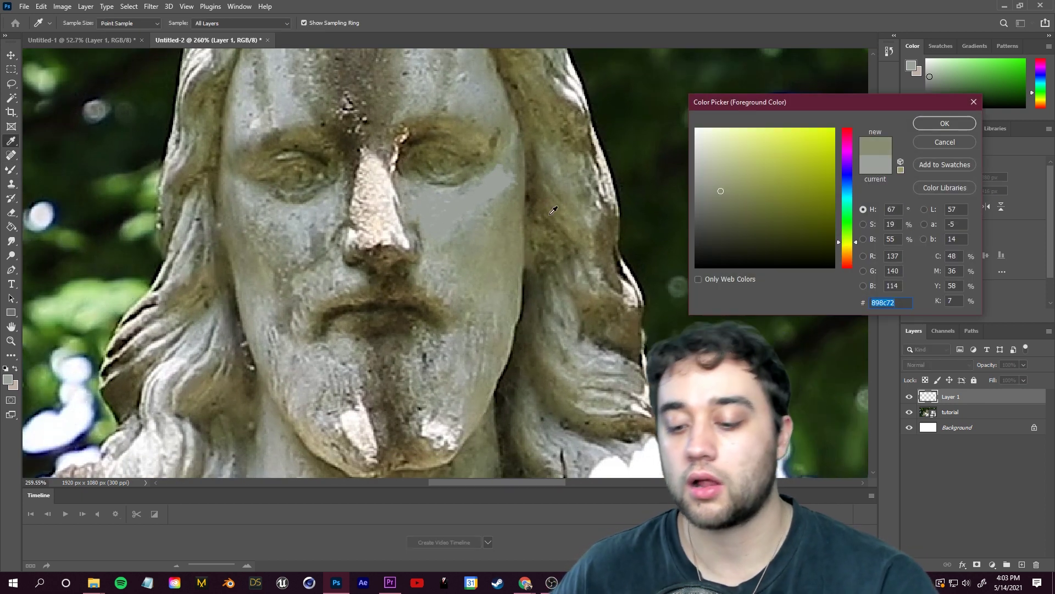
key(Return)
key(b)
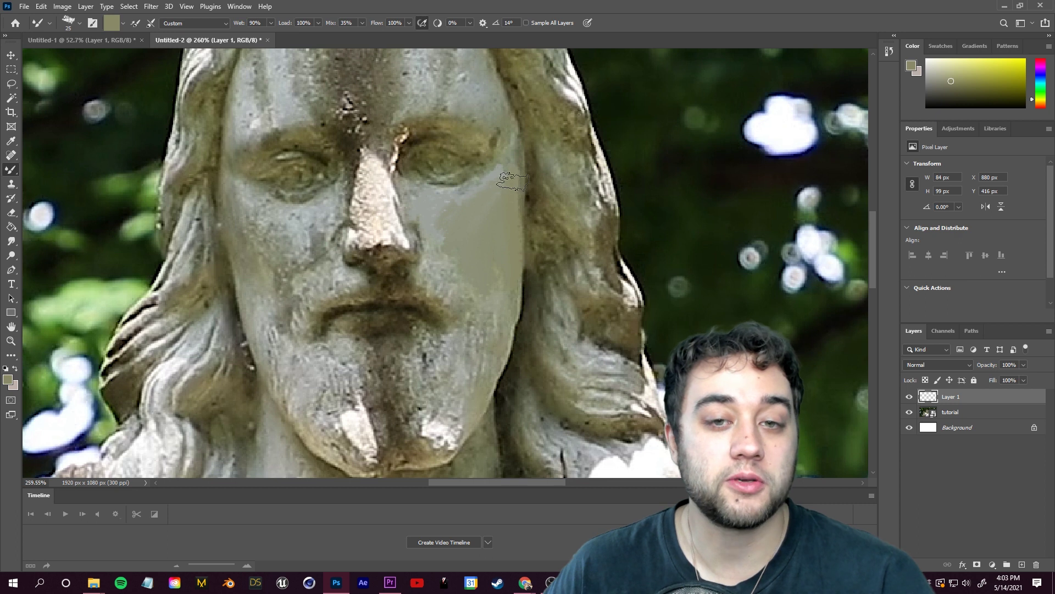
drag(528, 233, 478, 402)
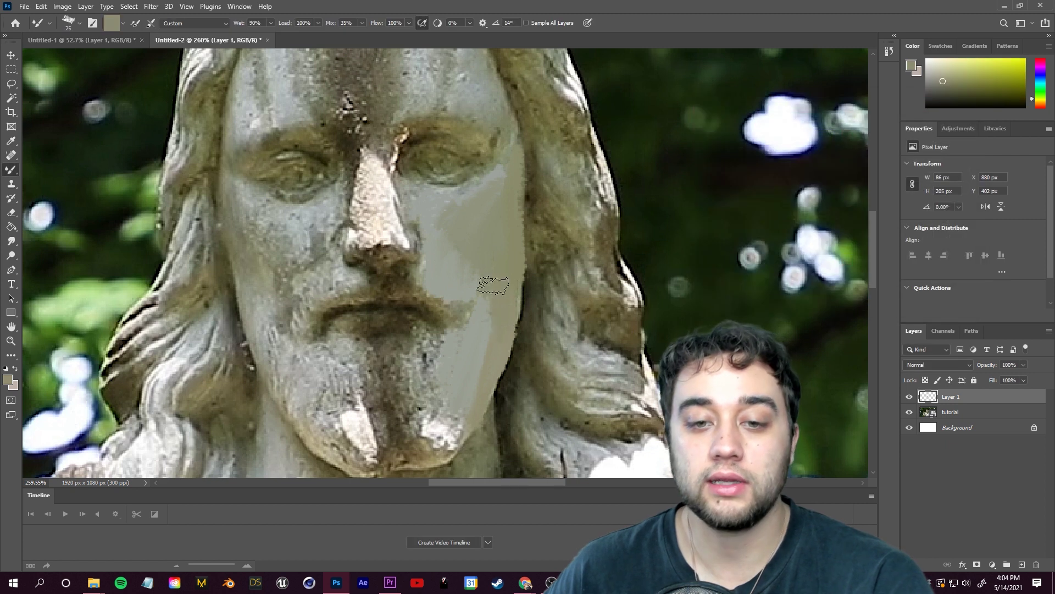
Sample a dark brown from the statue and paint a dark stroke along the chin.
key(n)
click(435, 427)
key(Return)
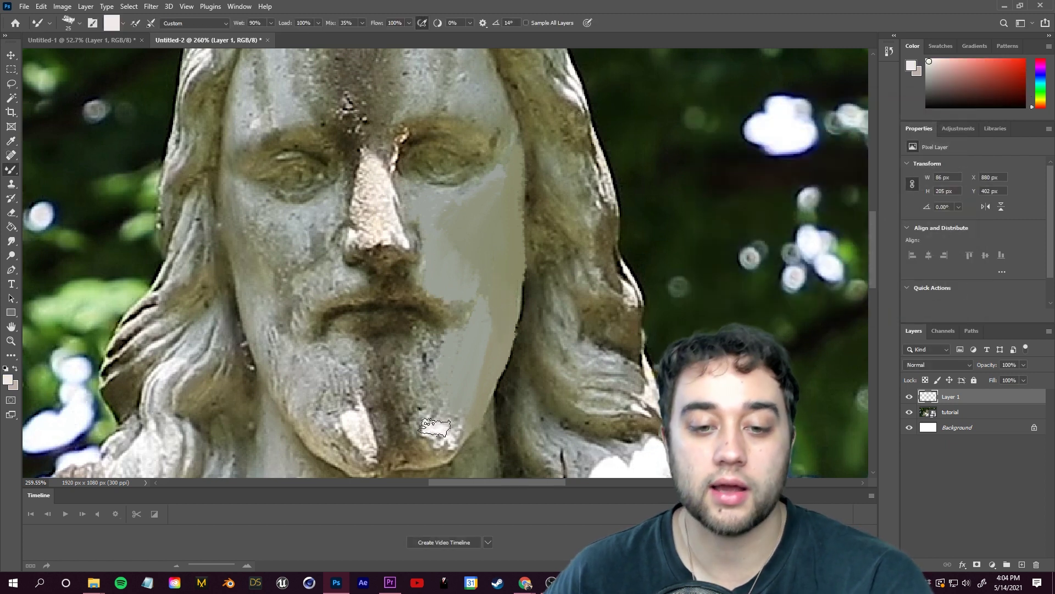
key(n)
click(408, 441)
key(Return)
drag(432, 451, 396, 463)
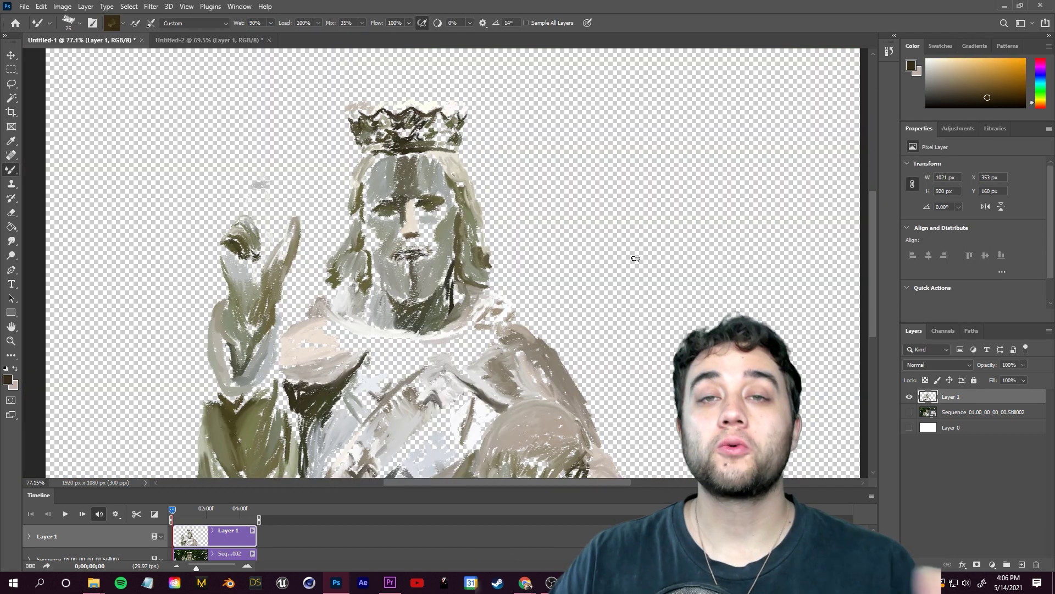
Hide the original photo and white background layers, leaving the painting on transparency.
scroll(550, 297, down, 2)
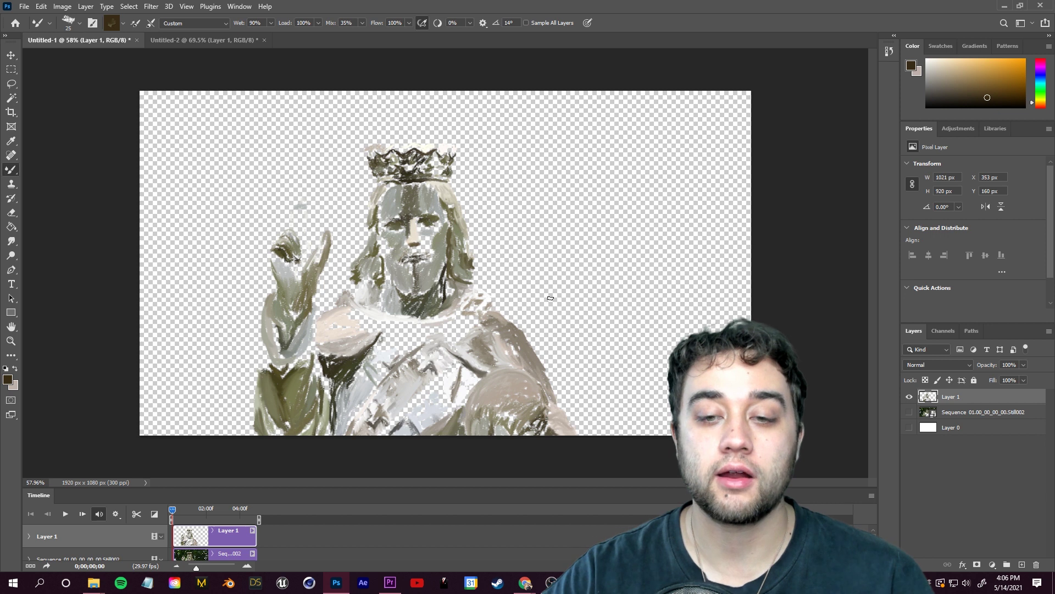
click(910, 411)
click(910, 428)
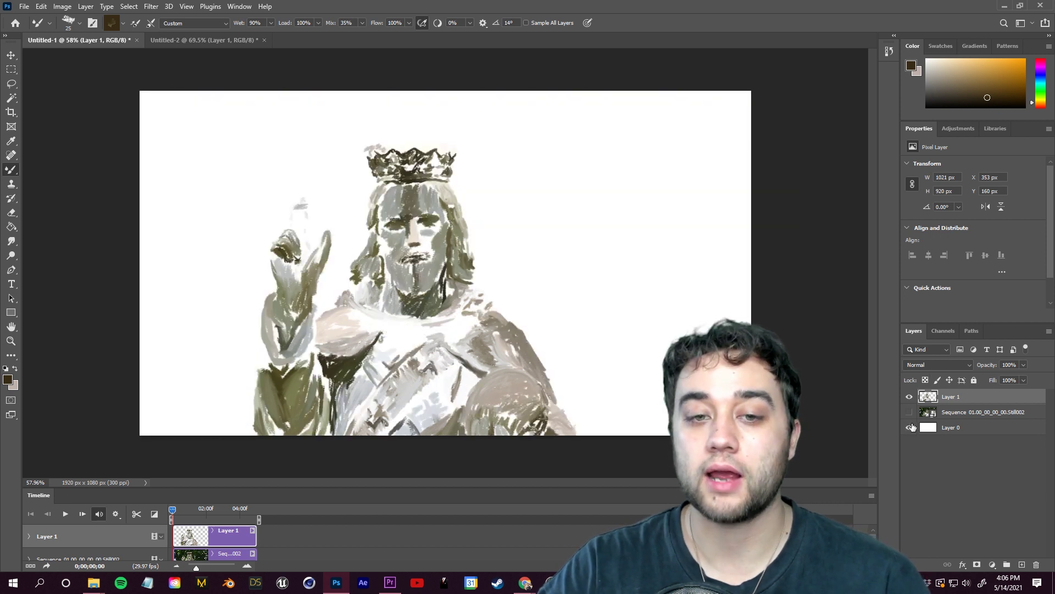
click(911, 413)
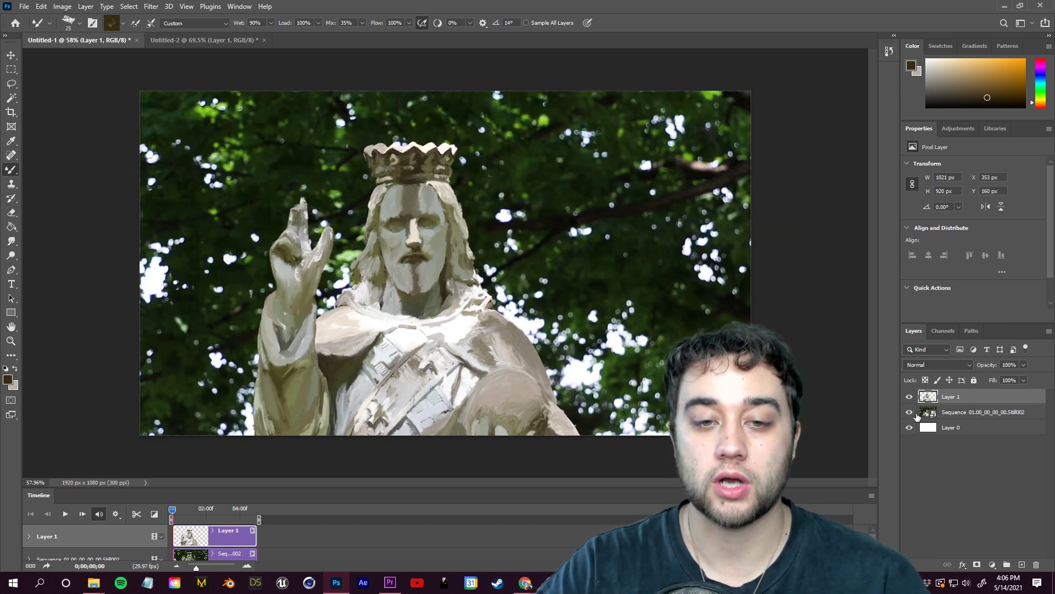
scroll(407, 270, up, 8)
scroll(407, 242, down, 6)
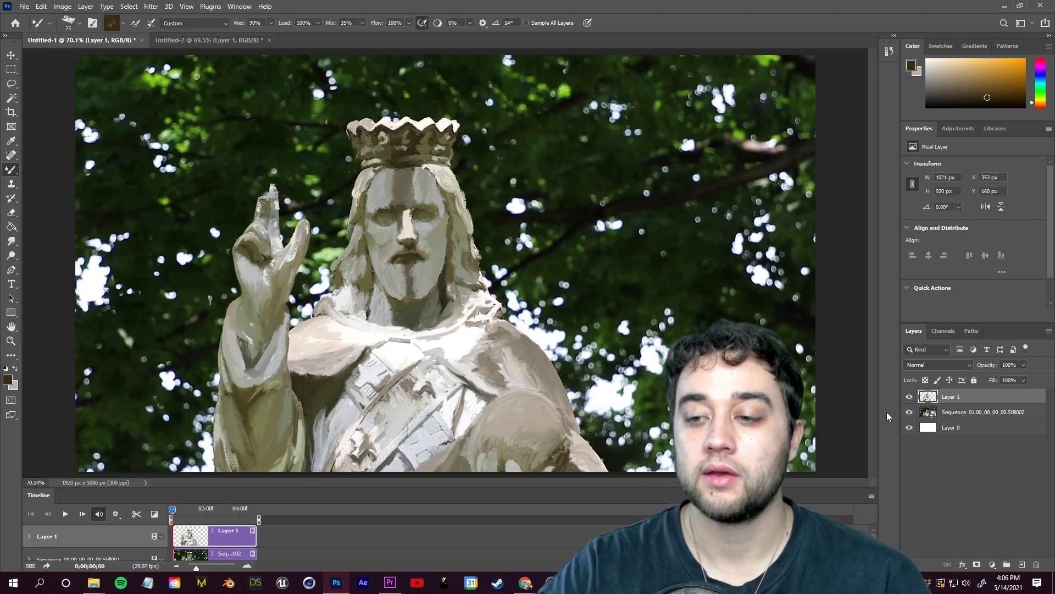
click(910, 412)
scroll(445, 263, down, 2)
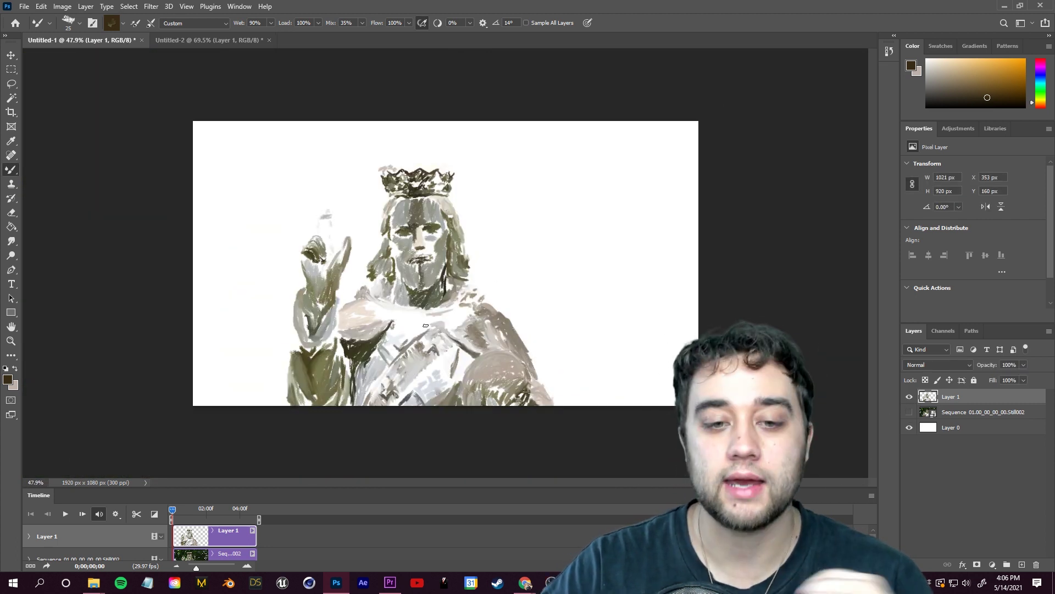
click(967, 432)
click(910, 428)
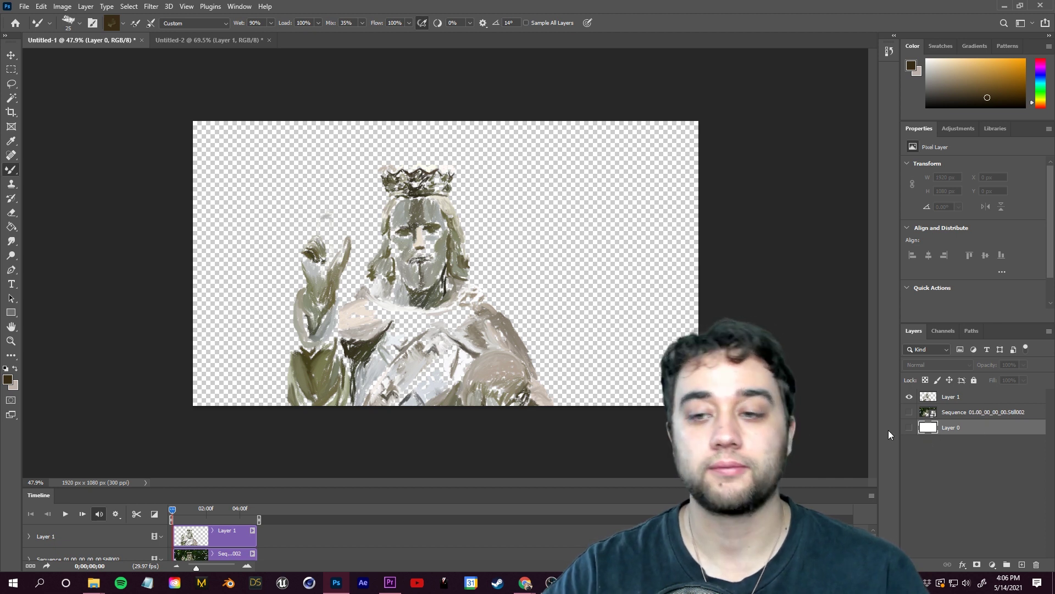
Save the painting to this computer as a PNG named statue.
click(24, 6)
click(83, 137)
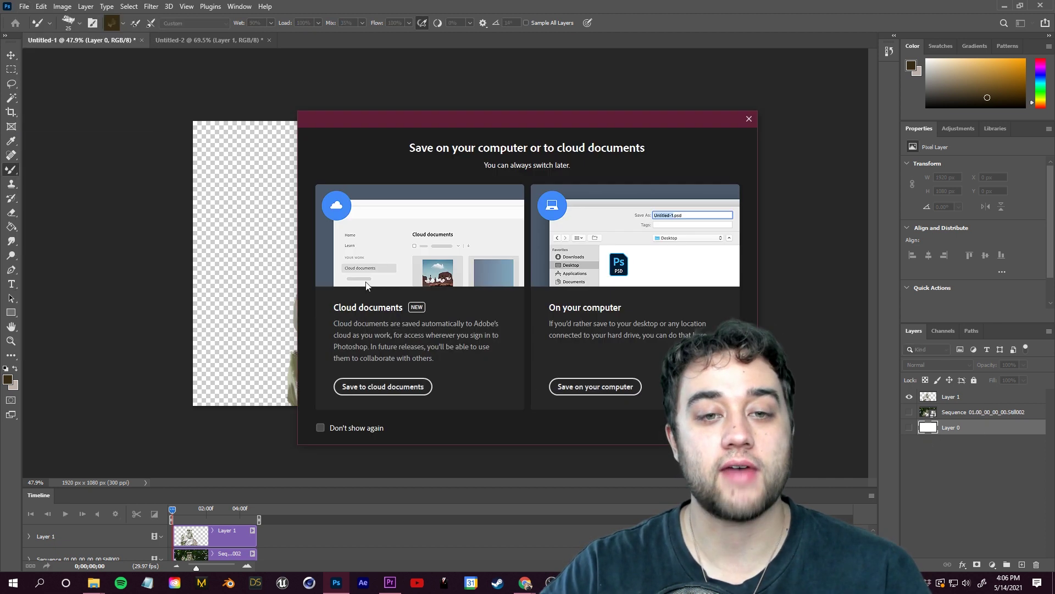
click(595, 386)
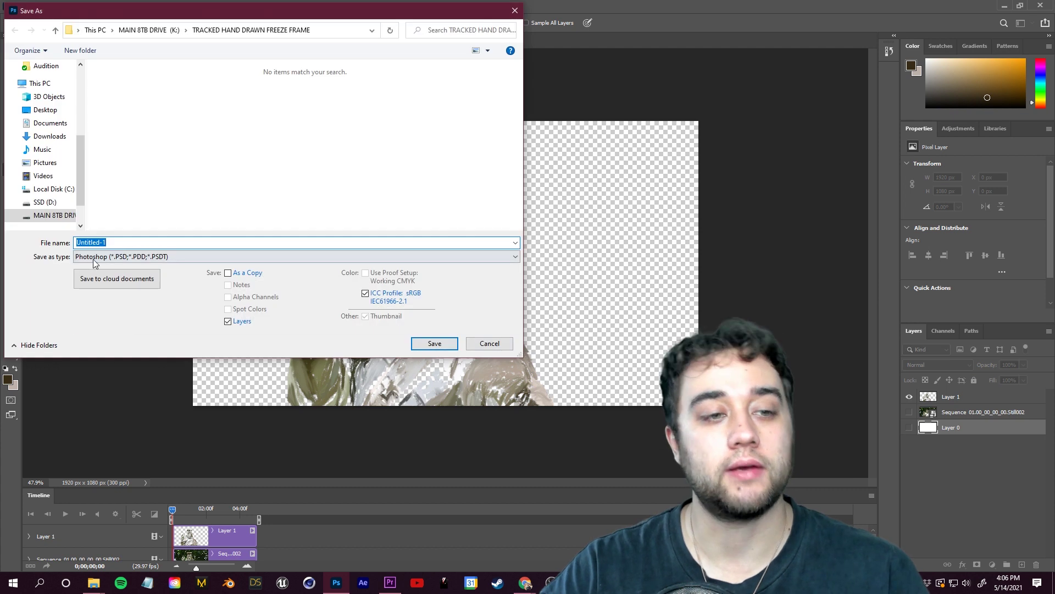
click(93, 257)
click(144, 403)
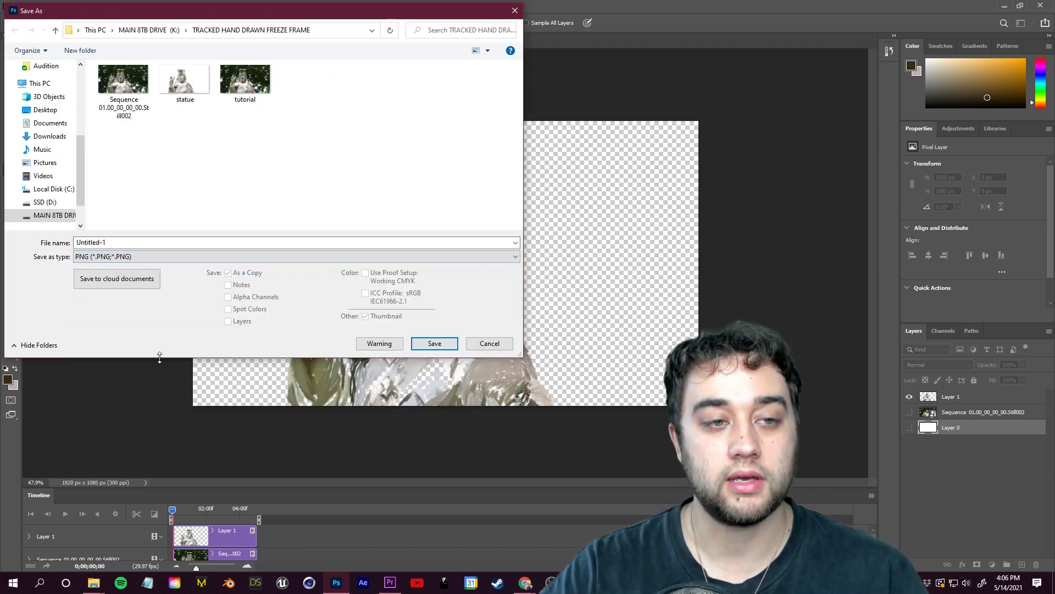
text(statue)
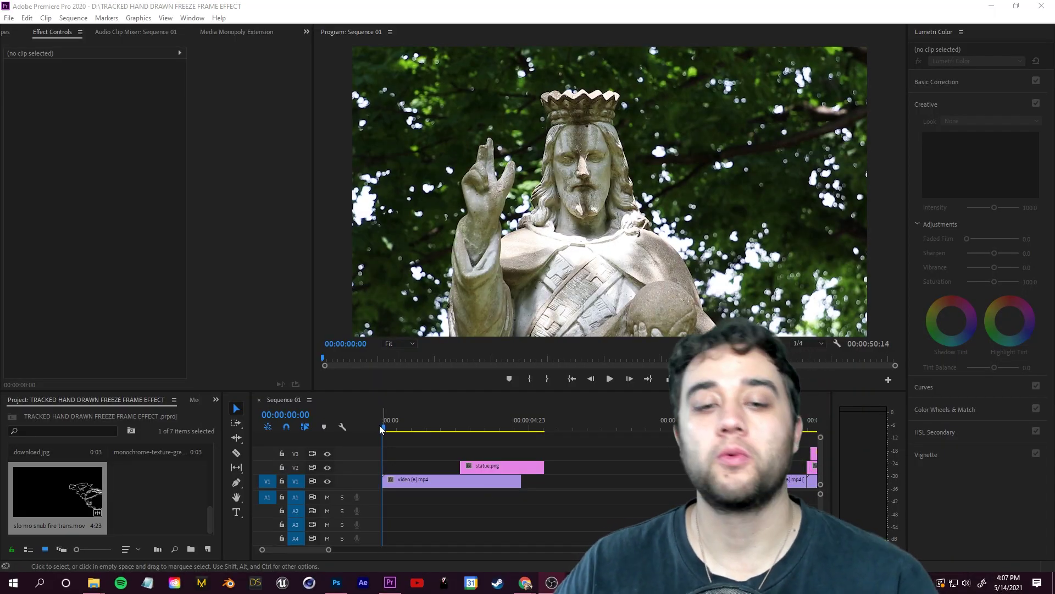
Drag tutorial statue.png from the project folder onto the timeline at the sequence start.
click(400, 428)
key(Home)
click(401, 447)
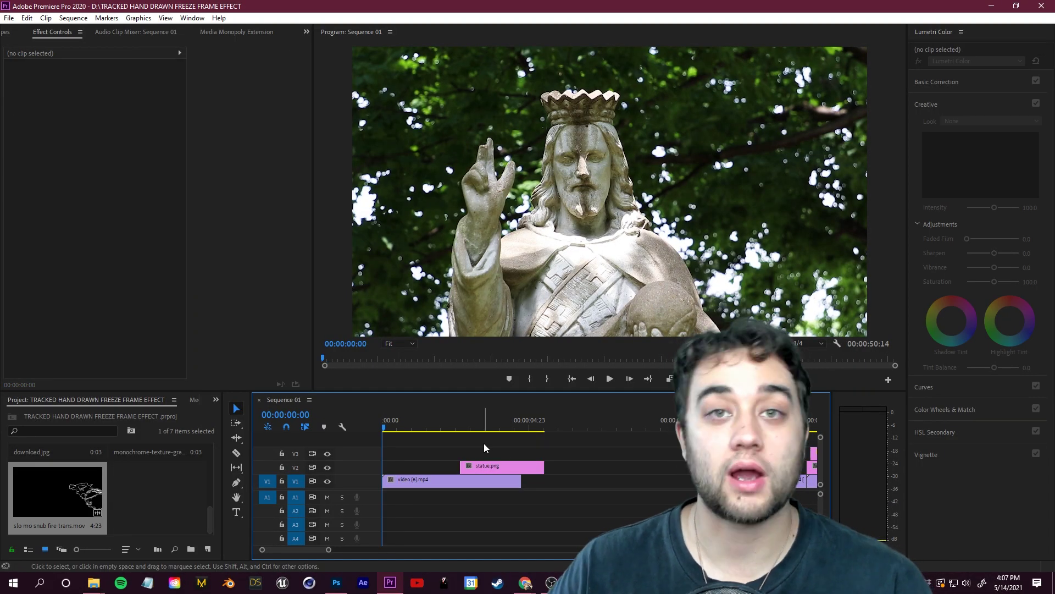
click(93, 582)
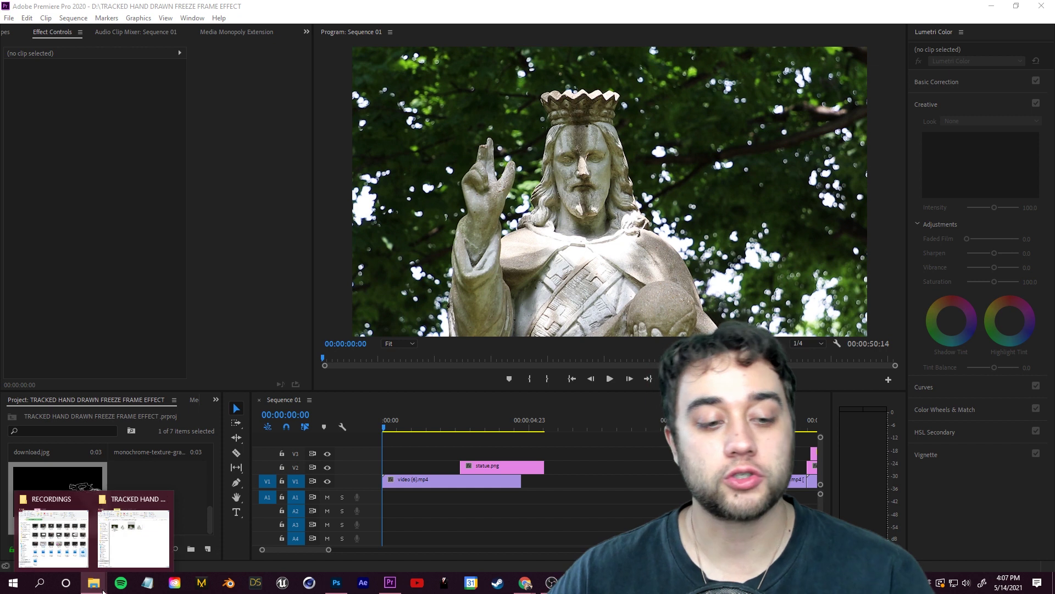
click(135, 526)
drag(527, 106, 172, 20)
drag(224, 146, 612, 453)
drag(570, 454, 404, 444)
Toggle the painting track's visibility to compare it with the photo, keeping the clip at the start.
key(equal)
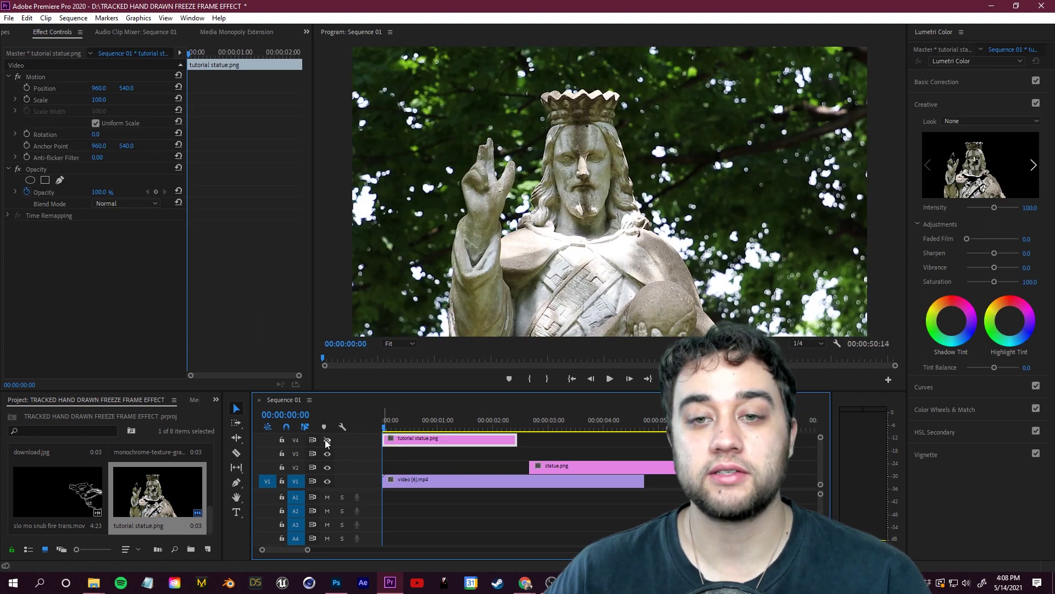
click(327, 440)
click(327, 440)
click(327, 440)
click(327, 441)
click(327, 441)
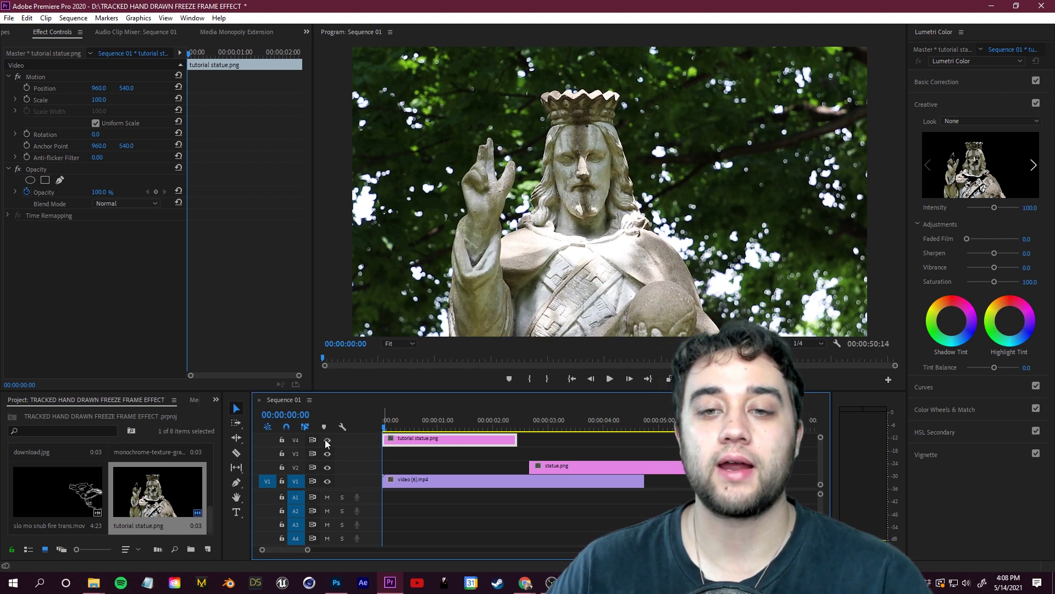
click(325, 440)
drag(436, 442, 519, 444)
mouse_move(386, 427)
mouse_down()
mouse_move(463, 441)
mouse_move(383, 428)
mouse_up()
click(328, 440)
drag(457, 440, 391, 443)
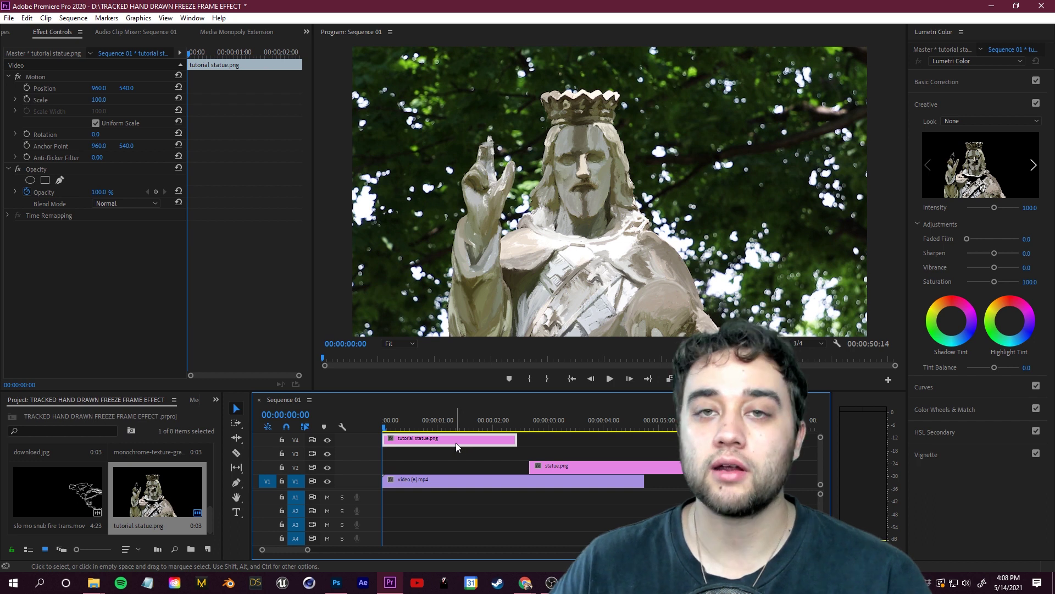
Play back the sequence in the enlarged view, then park the playhead at 00:00:24:04.
click(406, 428)
key(space)
key(grave)
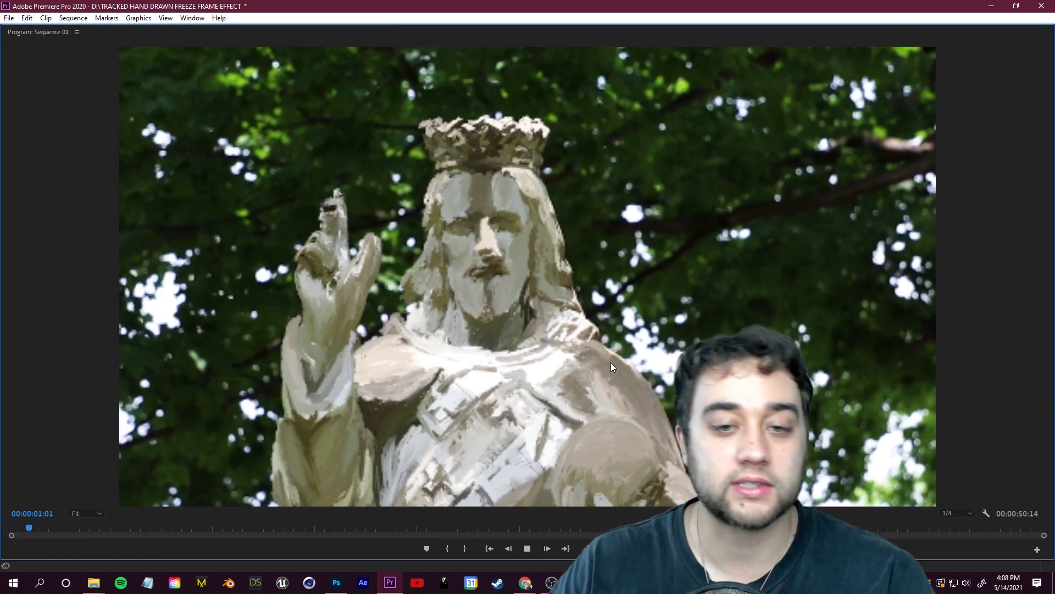
key(grave)
click(414, 429)
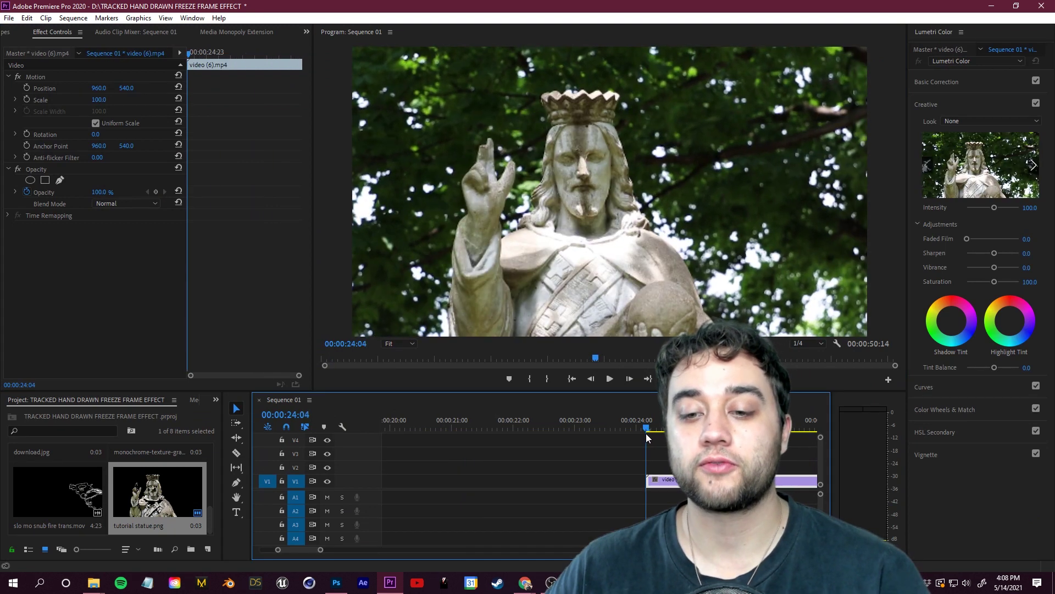
scroll(646, 440, up, 2)
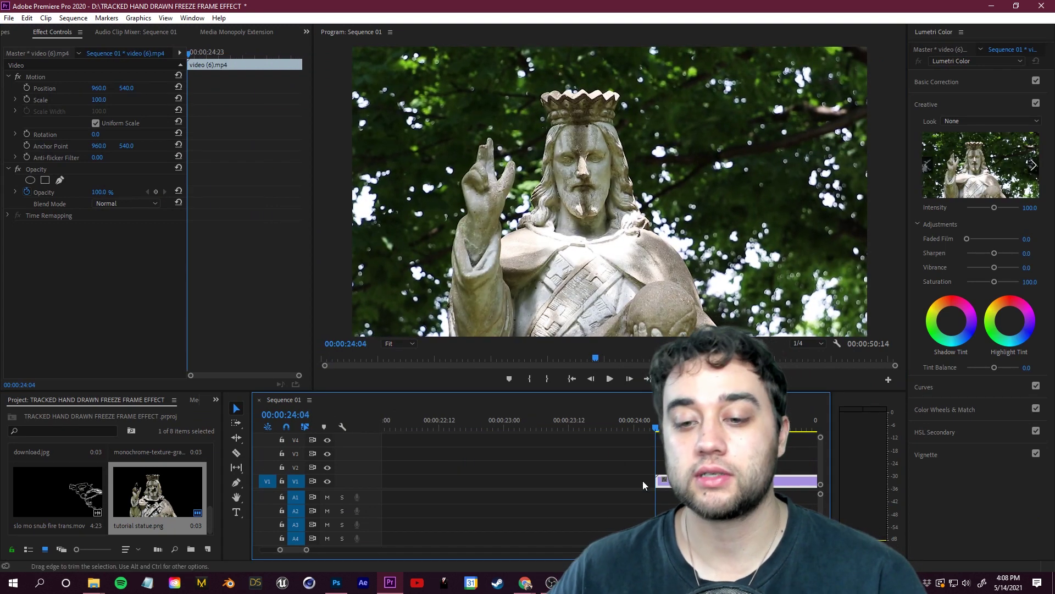
scroll(645, 485, up, 2)
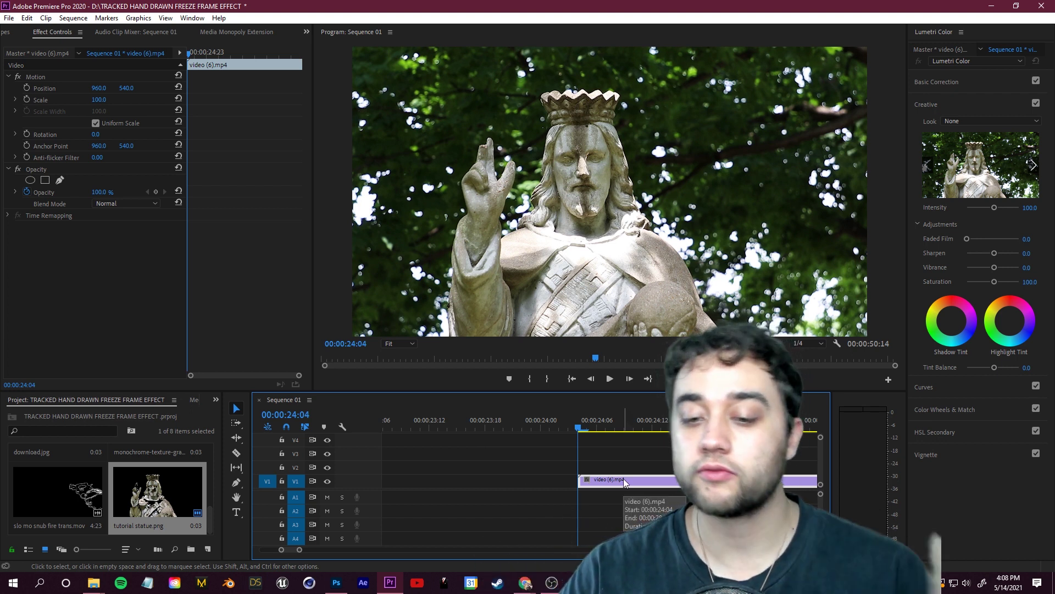
key(Right)
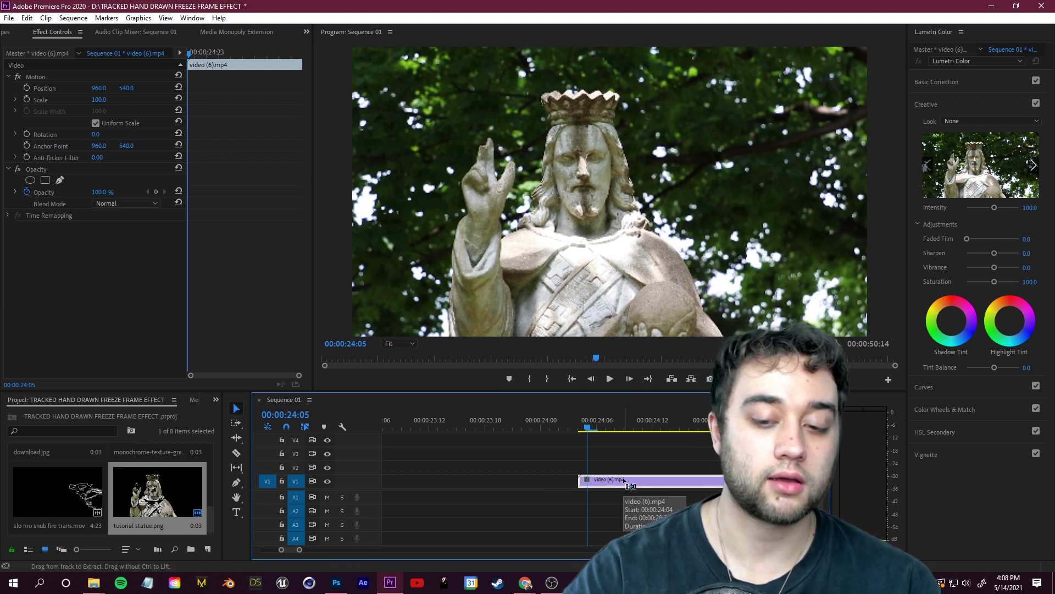
Move the short statue clip piece onto V2, add a frame hold, and lengthen it.
click(615, 458)
drag(582, 484, 416, 467)
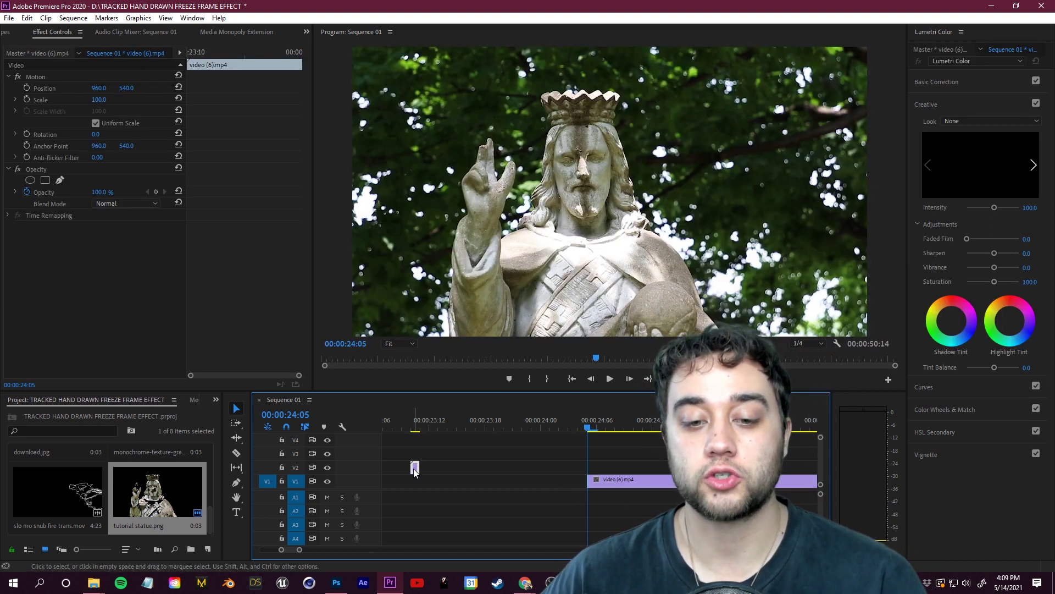
right_click(415, 472)
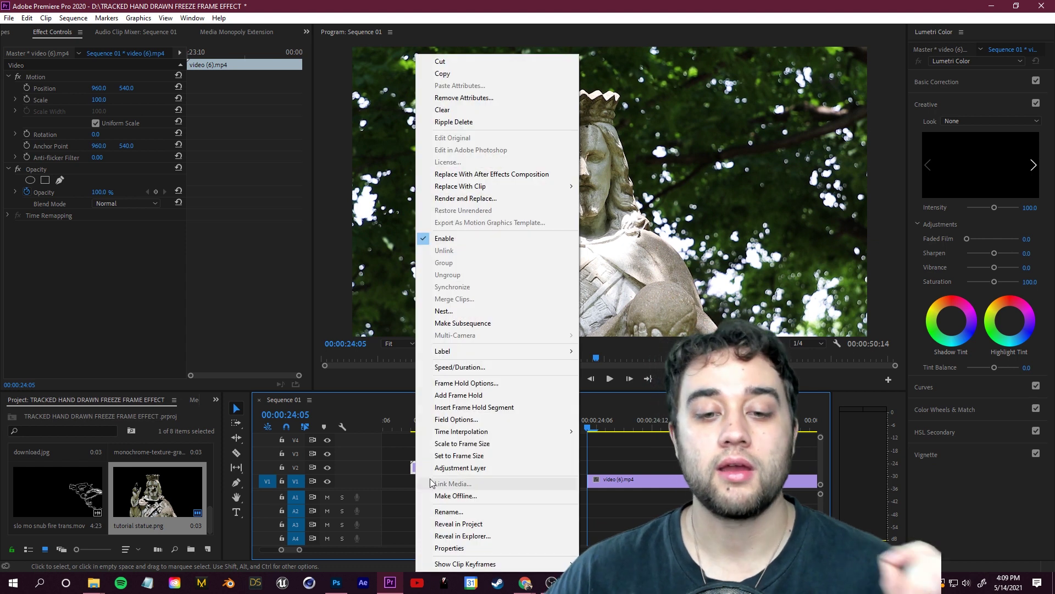
click(462, 395)
drag(428, 466, 531, 466)
Insert a frame hold segment at 00:00:23:12 on the V2 clip and extend its end further.
drag(449, 437, 407, 437)
right_click(438, 469)
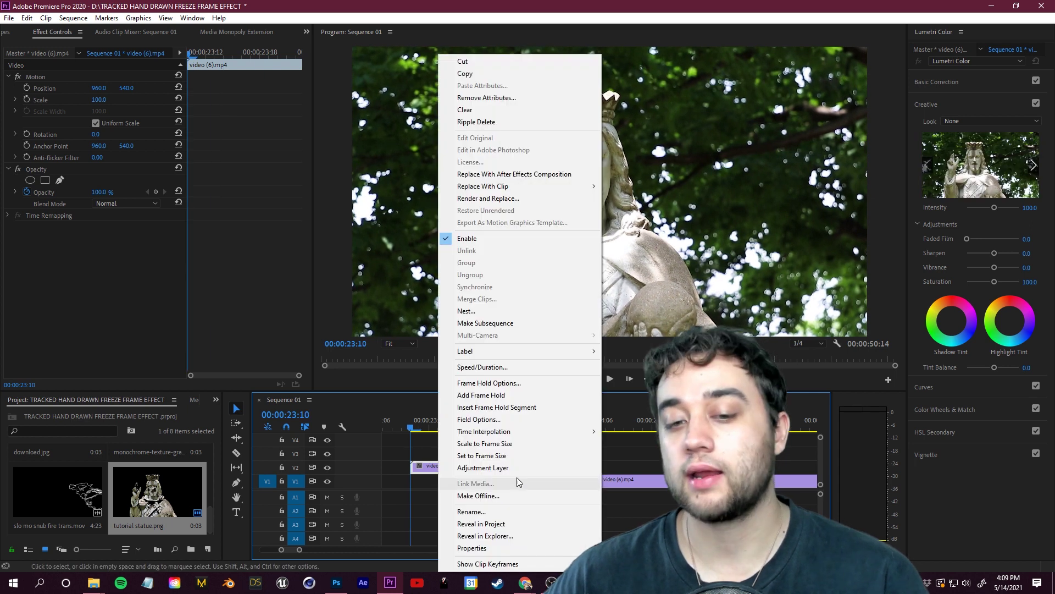
click(430, 458)
right_click(439, 468)
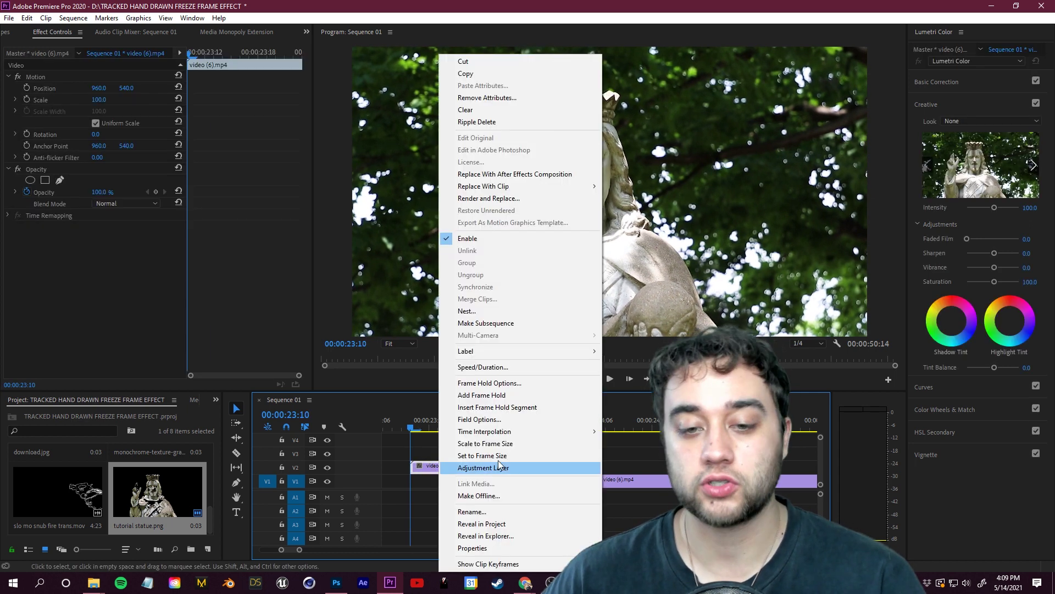
click(521, 407)
key(space)
click(414, 430)
drag(530, 466, 652, 467)
key(space)
Zoom the timeline out and shift the V2 clip slightly earlier to see the whole sequence.
key(minus)
drag(495, 471, 473, 468)
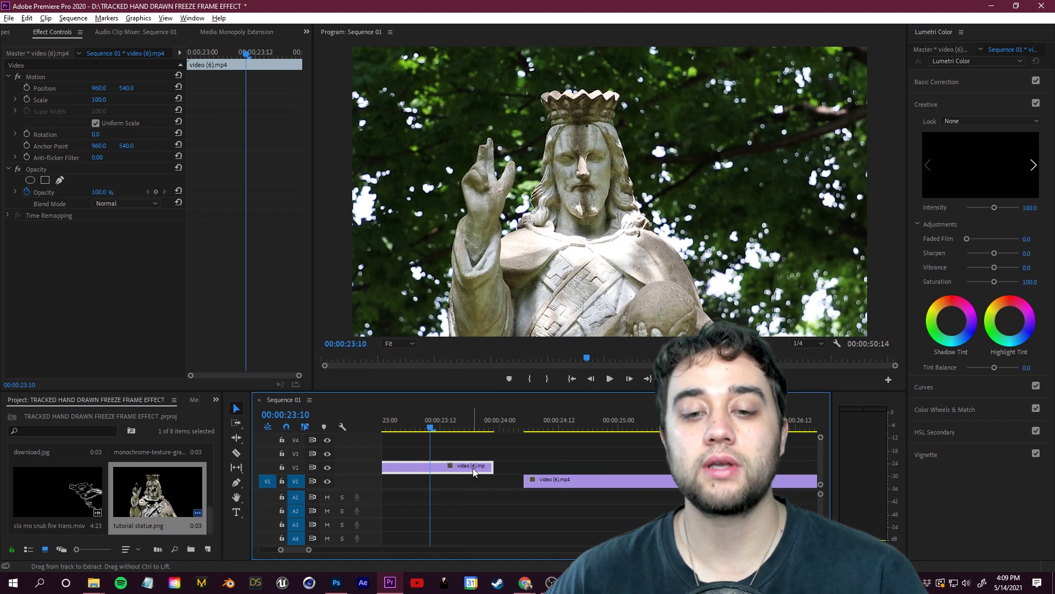
drag(433, 431, 397, 443)
scroll(439, 452, up, 3)
scroll(439, 454, down, 1)
scroll(438, 458, up, 3)
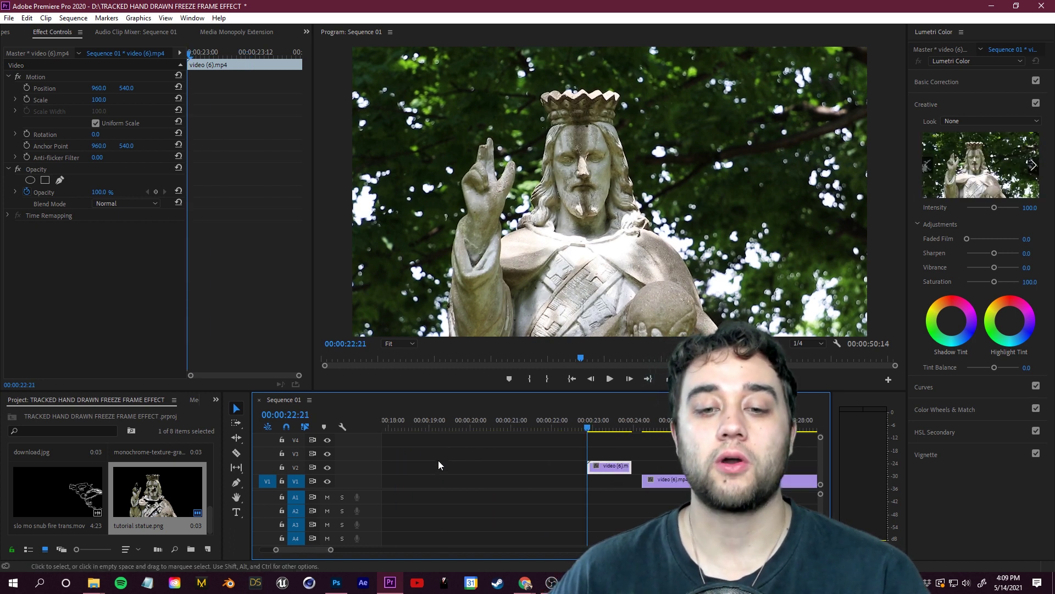
scroll(437, 460, down, 1)
scroll(430, 462, up, 3)
key(minus)
key(minus)
key(minus)
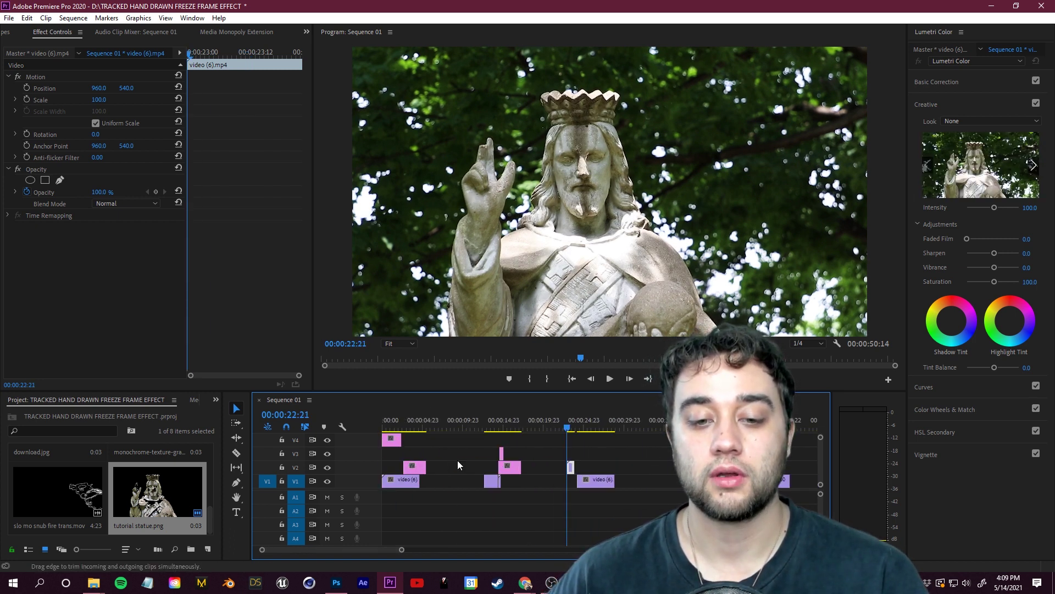
Move the monochrome texture clip about 9 seconds later and extend the V2 clip's end.
drag(503, 456, 582, 460)
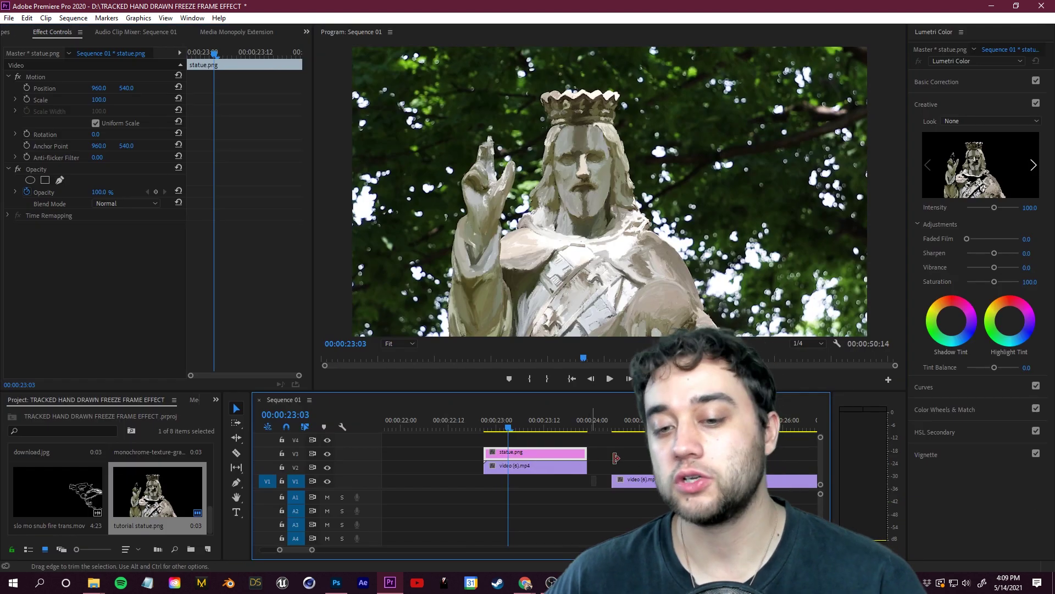
mouse_move(586, 465)
mouse_down()
mouse_move(630, 465)
mouse_move(587, 466)
mouse_up()
scroll(603, 474, down, 3)
drag(564, 431, 657, 431)
Set the V1 video clip to play in reverse via Speed/Duration.
click(618, 481)
scroll(608, 481, down, 3)
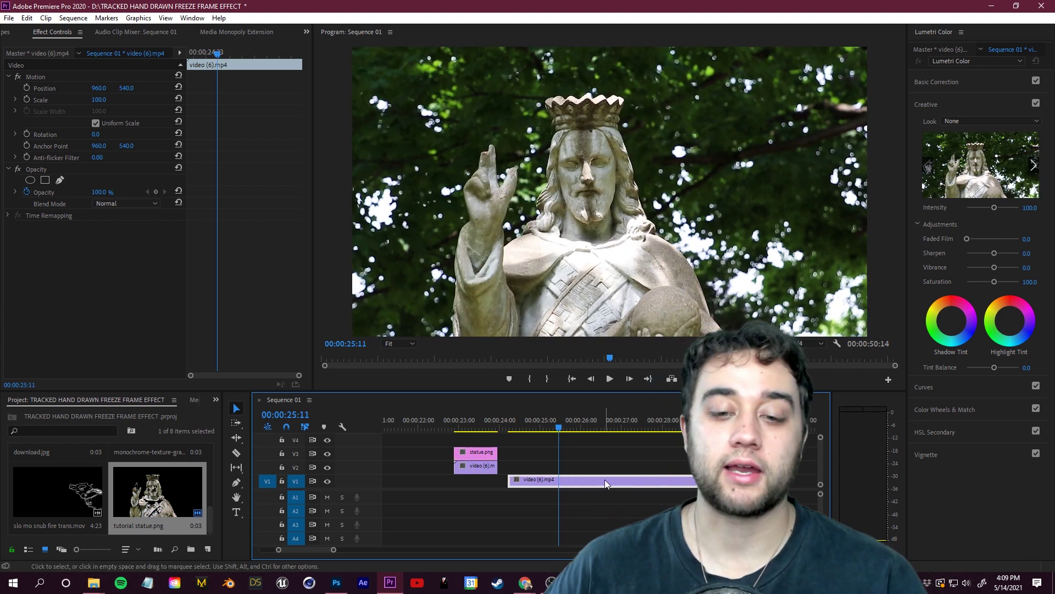
right_click(588, 483)
click(627, 366)
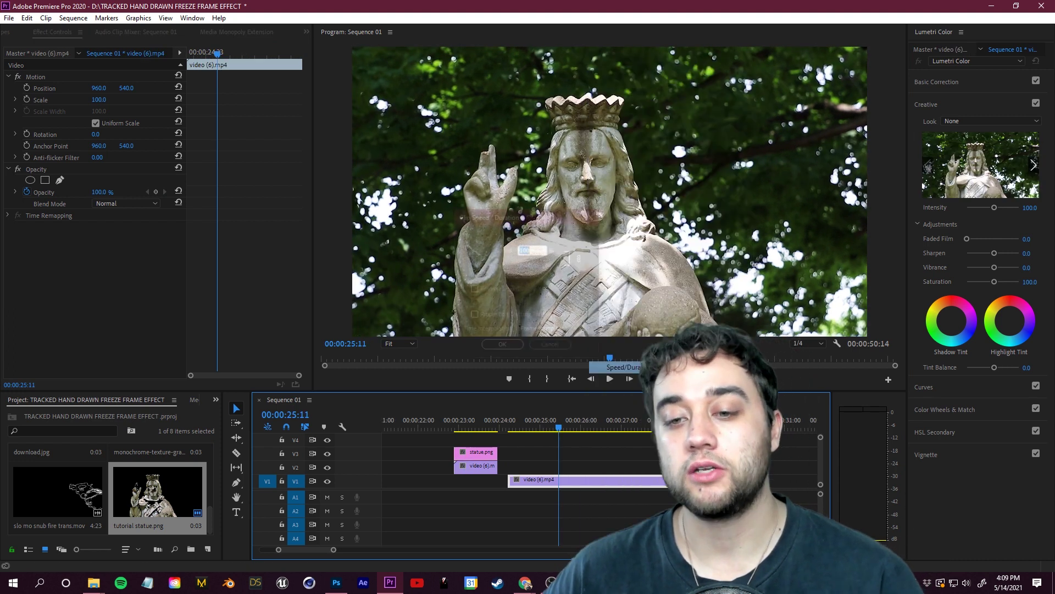
click(473, 289)
click(502, 346)
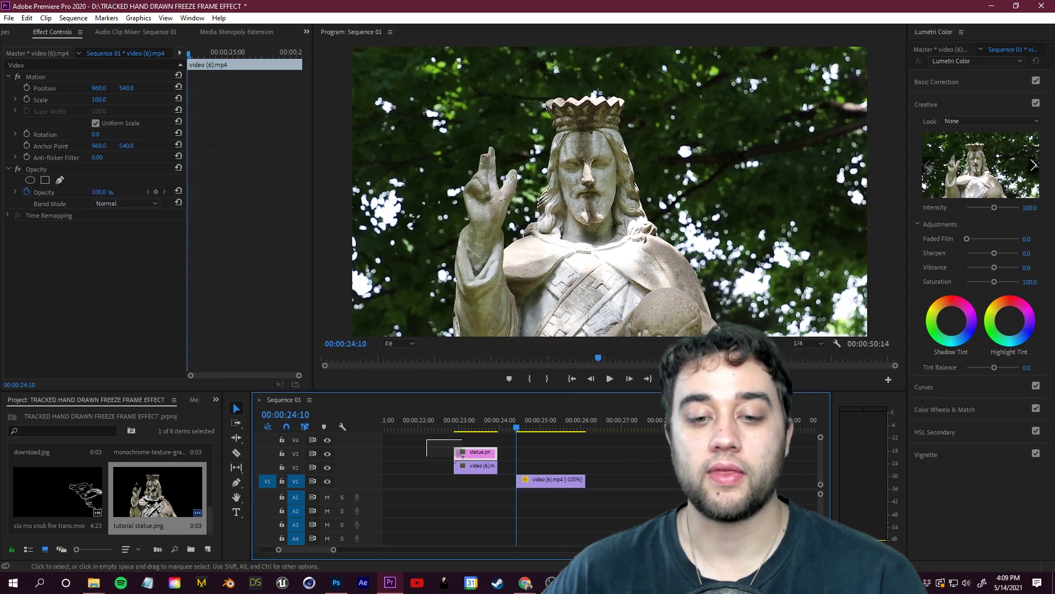
Shift the freeze clips 3:06 later and play the sequence to check them.
drag(488, 473, 618, 487)
key(space)
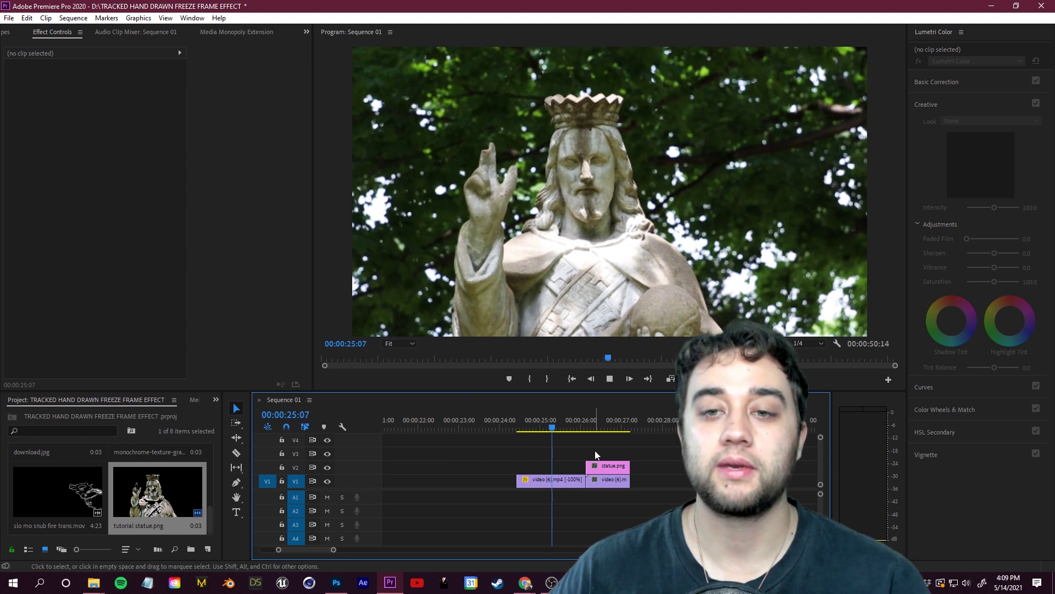
key(space)
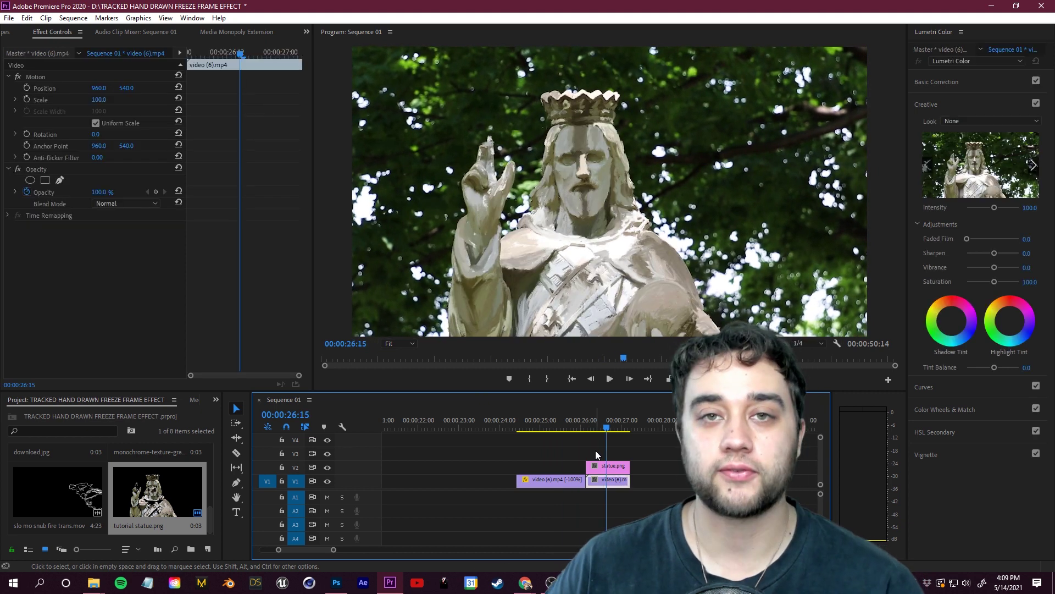
click(654, 447)
key(space)
key(space)
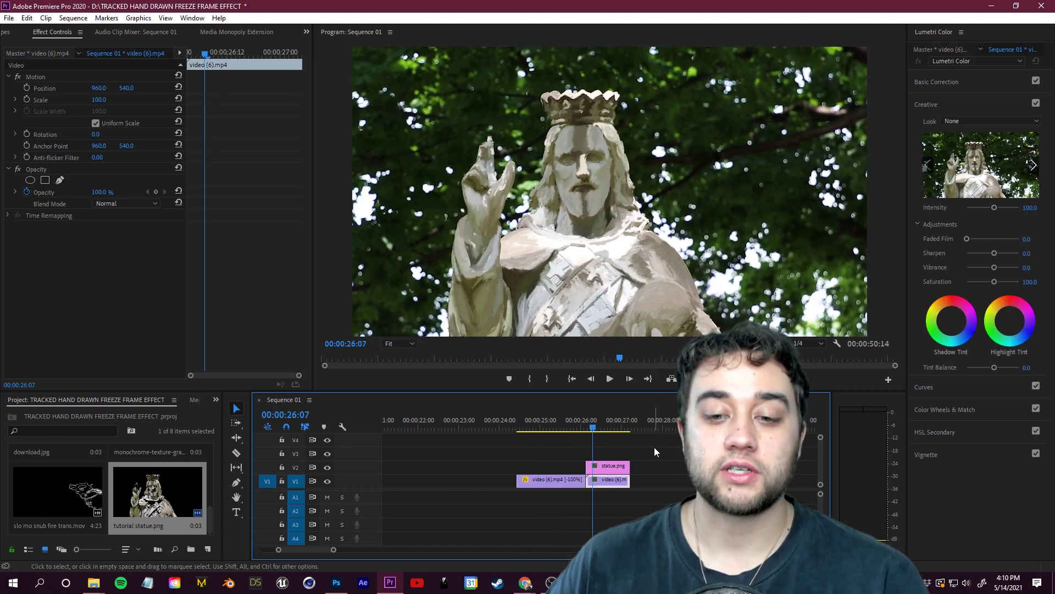
key(Home)
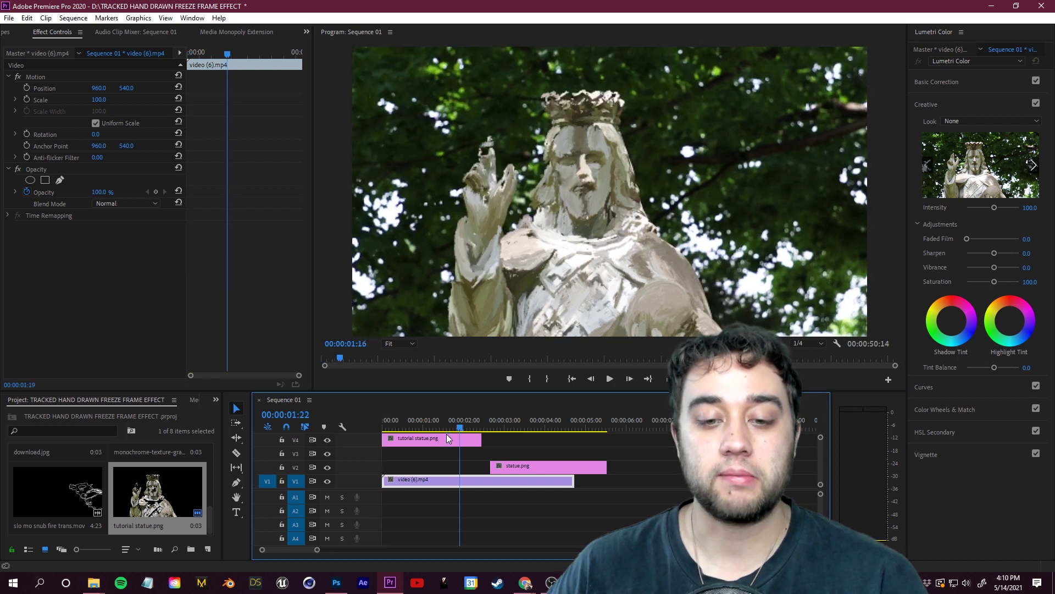
key(minus)
key(minus)
Replay the freeze-frame section, stopping on the painted statue frame near 00:00:26.
click(638, 428)
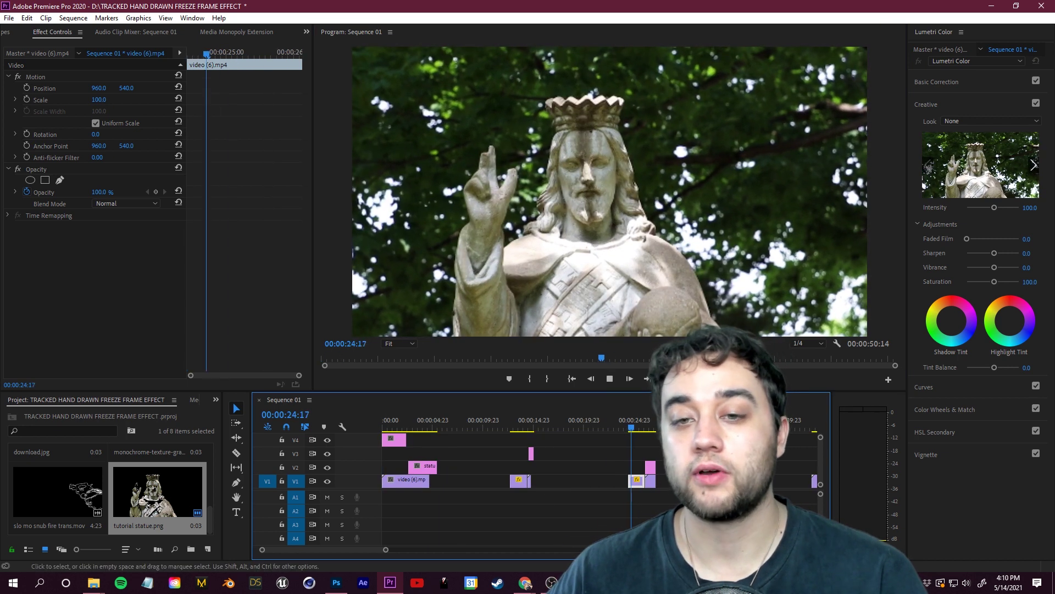
key(equal)
key(space)
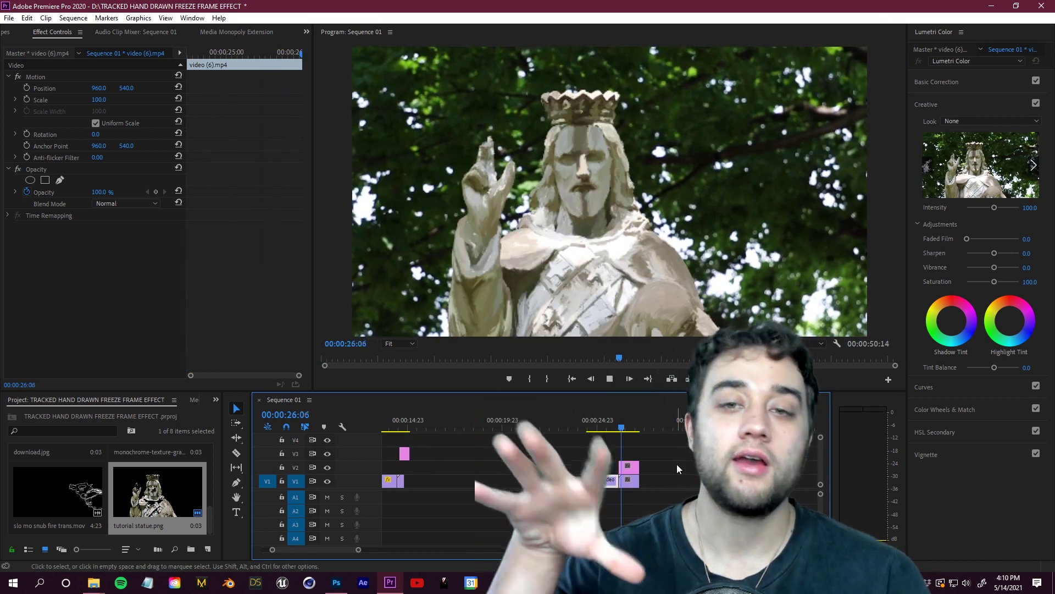
key(space)
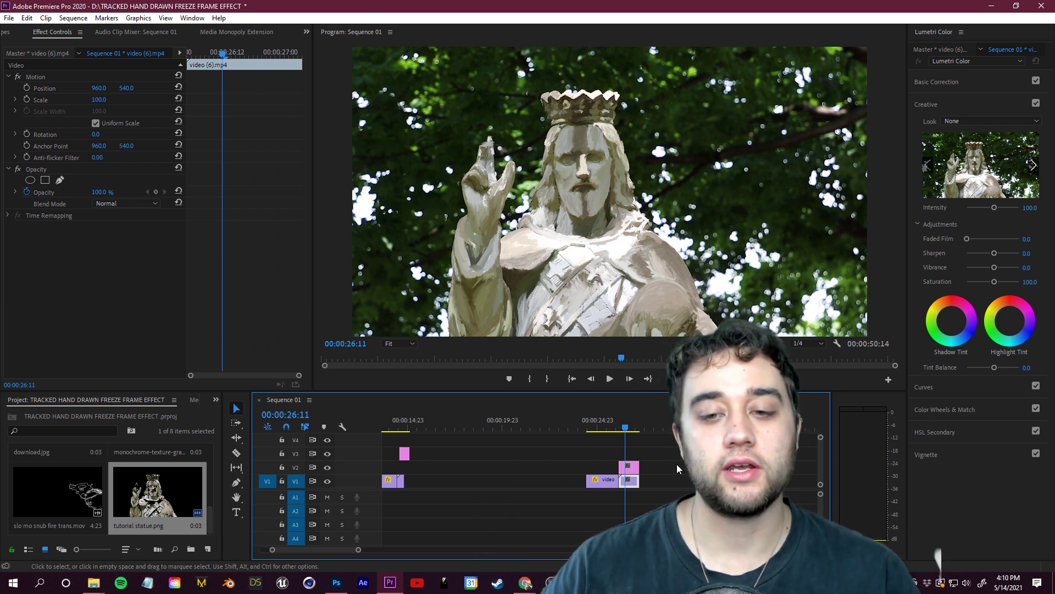
scroll(659, 463, up, 5)
drag(526, 430, 506, 429)
click(603, 479)
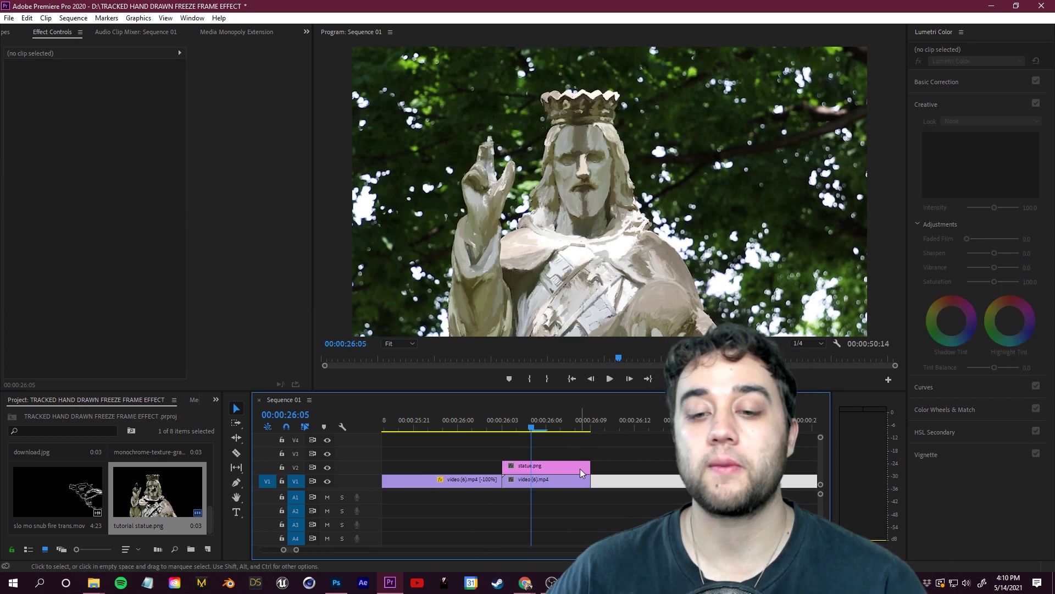
Extend the statue.png clip's end and scrub back to just before the painted frame.
click(582, 468)
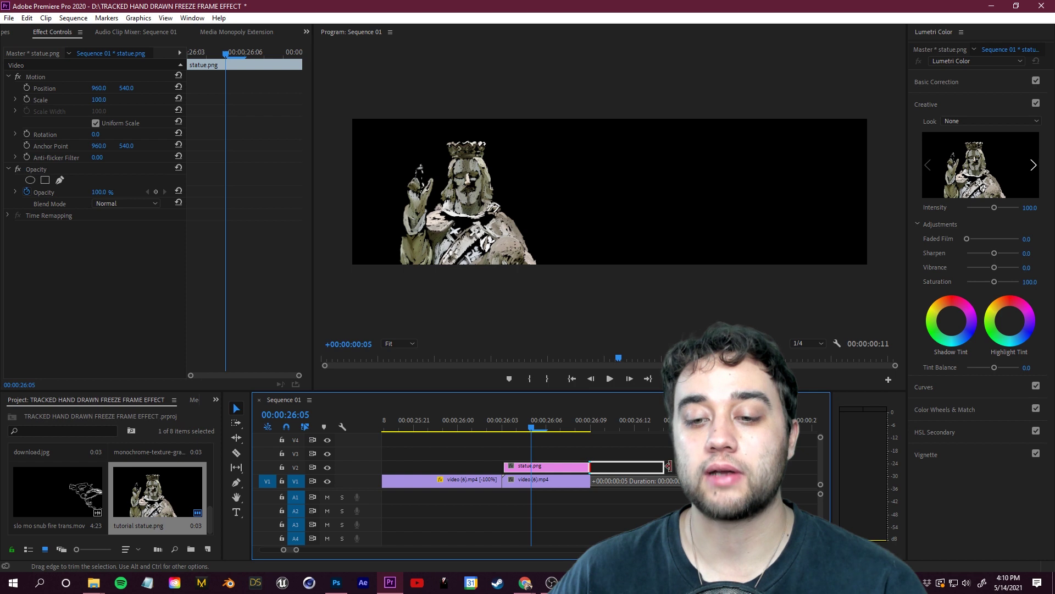
drag(668, 466, 701, 465)
drag(530, 428, 410, 441)
drag(342, 432, 525, 448)
click(609, 479)
key(minus)
Lengthen statue.png further, replay the cut, and submit a 'grunge texture' web search.
drag(604, 465, 709, 465)
mouse_move(480, 428)
mouse_down()
mouse_move(572, 429)
mouse_move(419, 428)
mouse_move(601, 431)
mouse_move(431, 434)
mouse_move(389, 469)
mouse_up()
key(space)
scroll(389, 470, down, 3)
key(space)
drag(576, 428, 398, 431)
key(space)
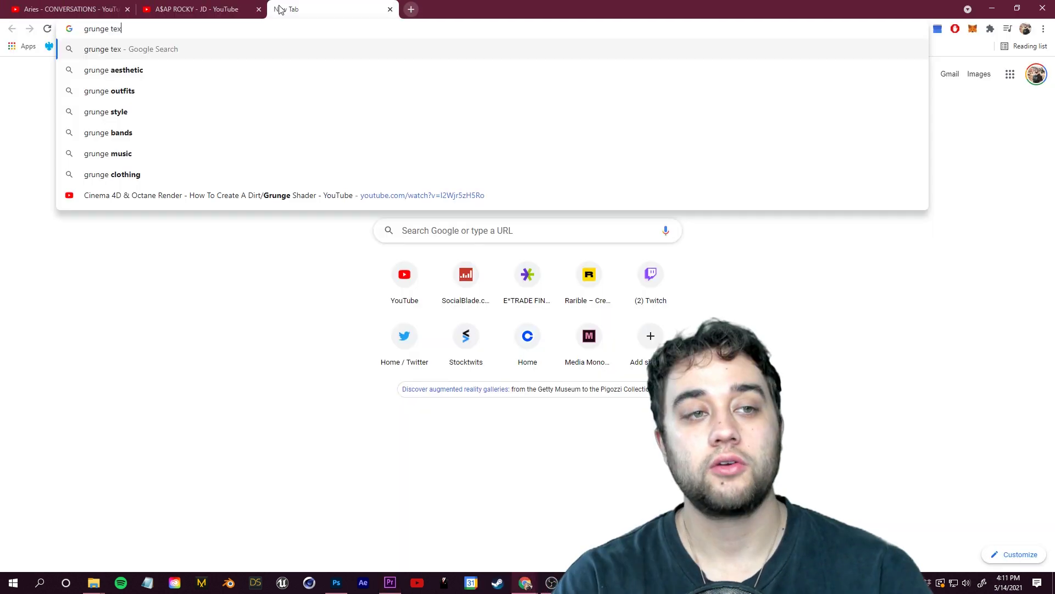
key(Return)
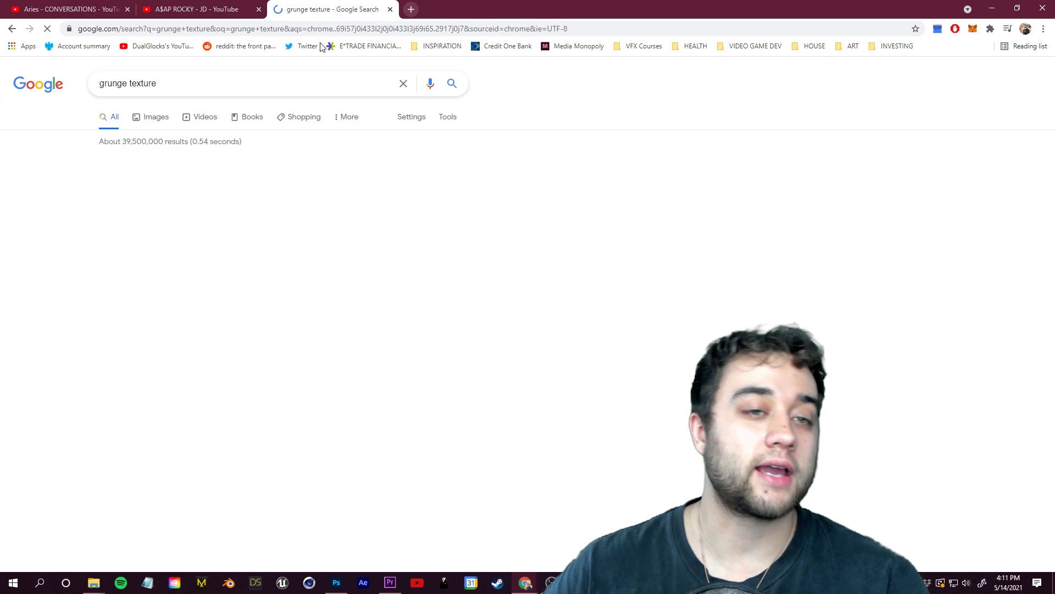
View 'grunge texture' image results, preview the dark Brusheezy texture, and select the V3 grass texture clip.
click(160, 121)
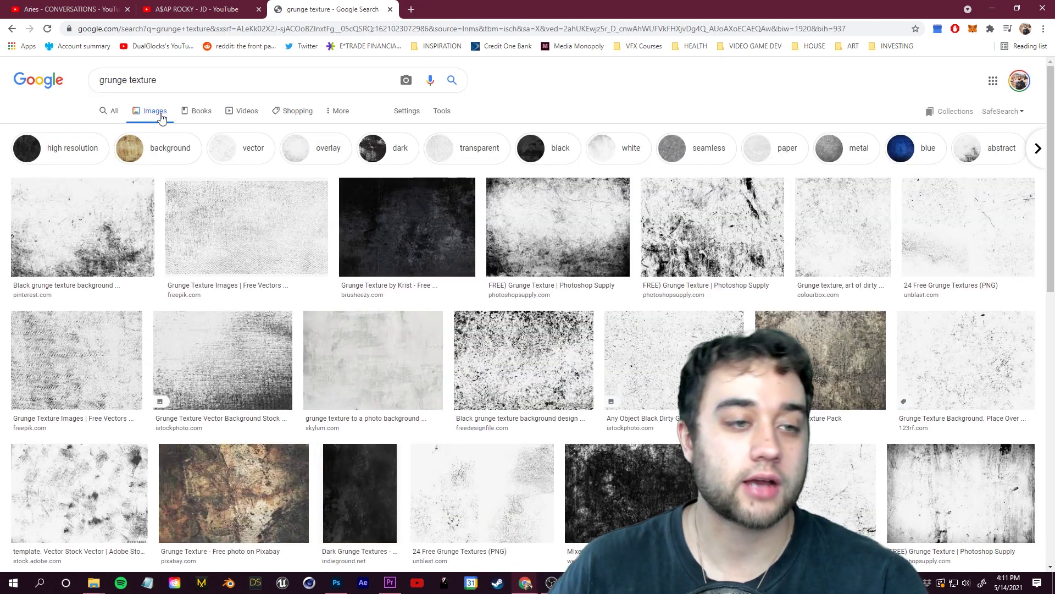
click(409, 256)
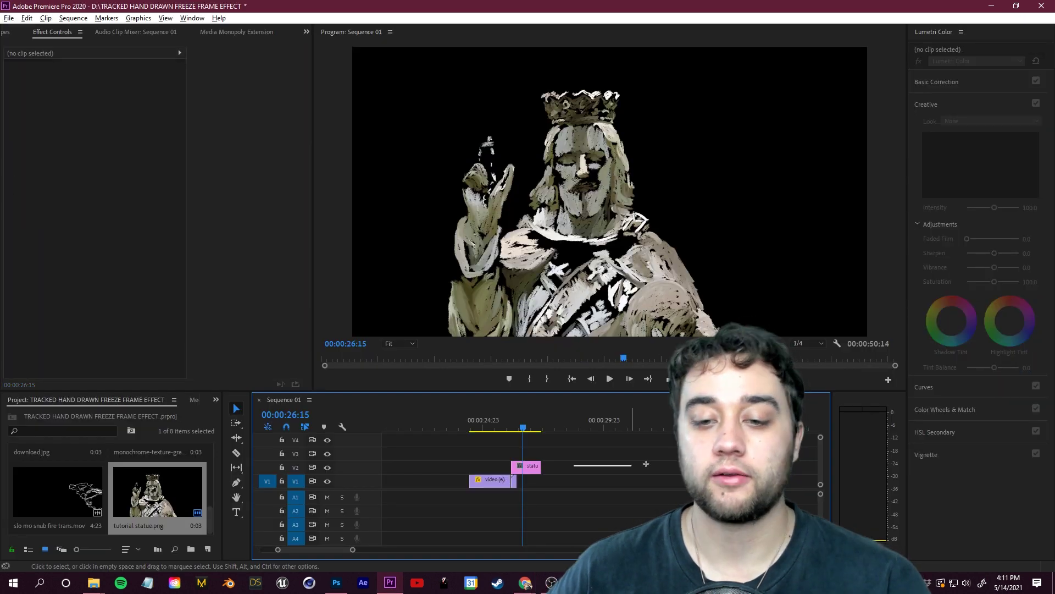
click(608, 456)
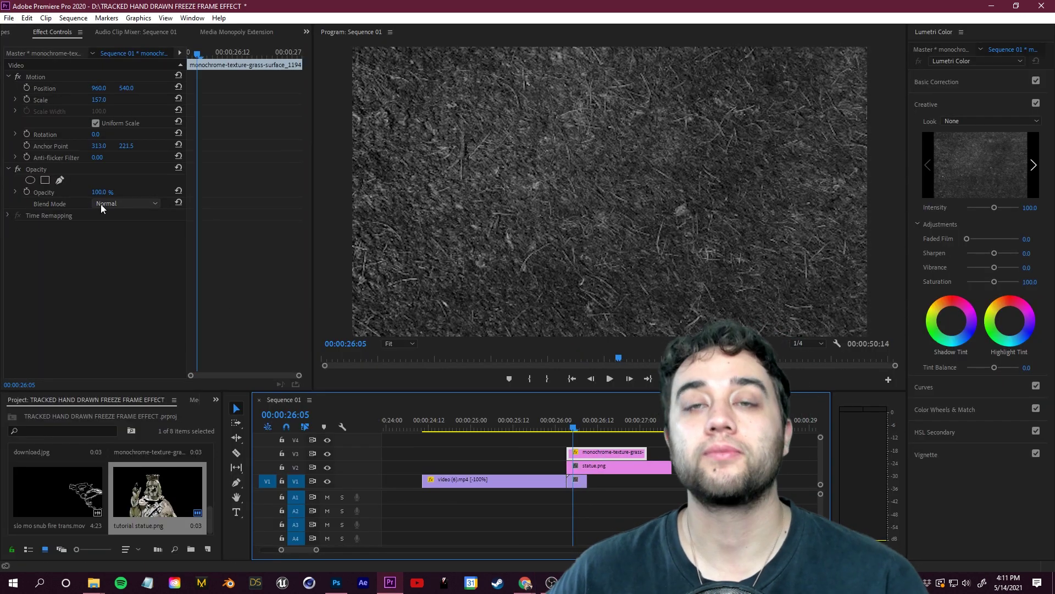
Try Screen and Color Dodge, then set the texture's blend mode to Linear Dodge (Add) and play it back.
click(145, 205)
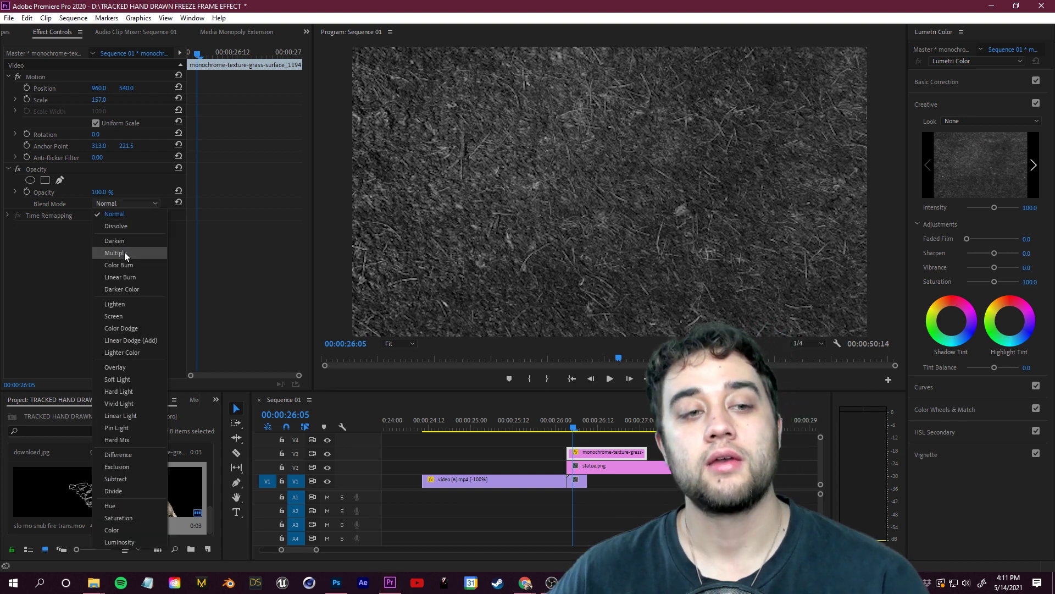
click(124, 313)
click(130, 204)
click(137, 328)
click(145, 204)
click(145, 342)
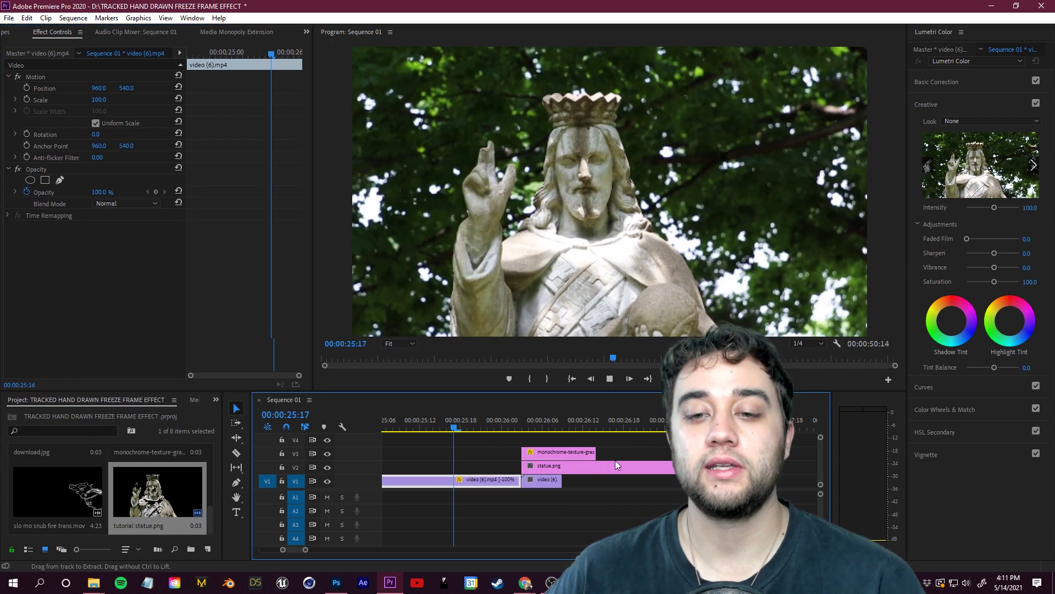
drag(617, 420, 459, 421)
key(space)
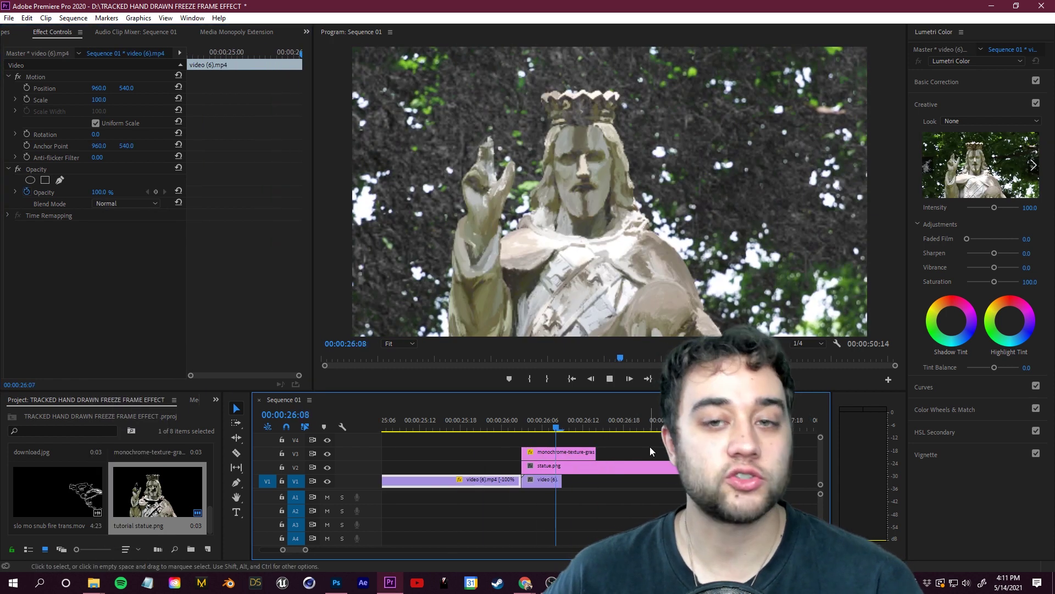
key(space)
drag(646, 428, 664, 440)
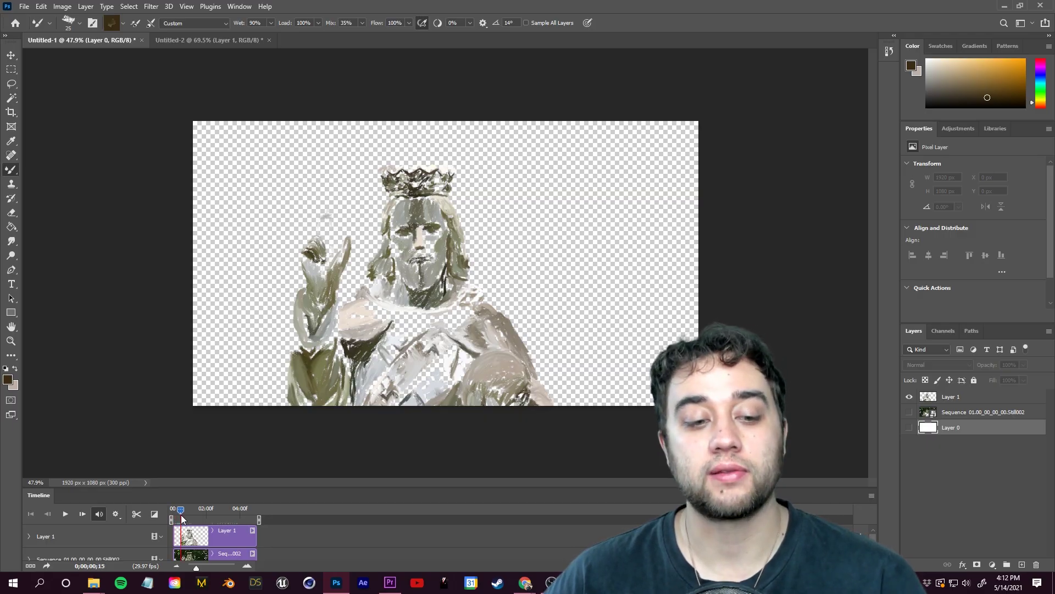
Trim Layer 1 to 14 frames, add a short empty Layer 2, then check the A$AP ROCKY - JD reference video.
drag(256, 539, 179, 539)
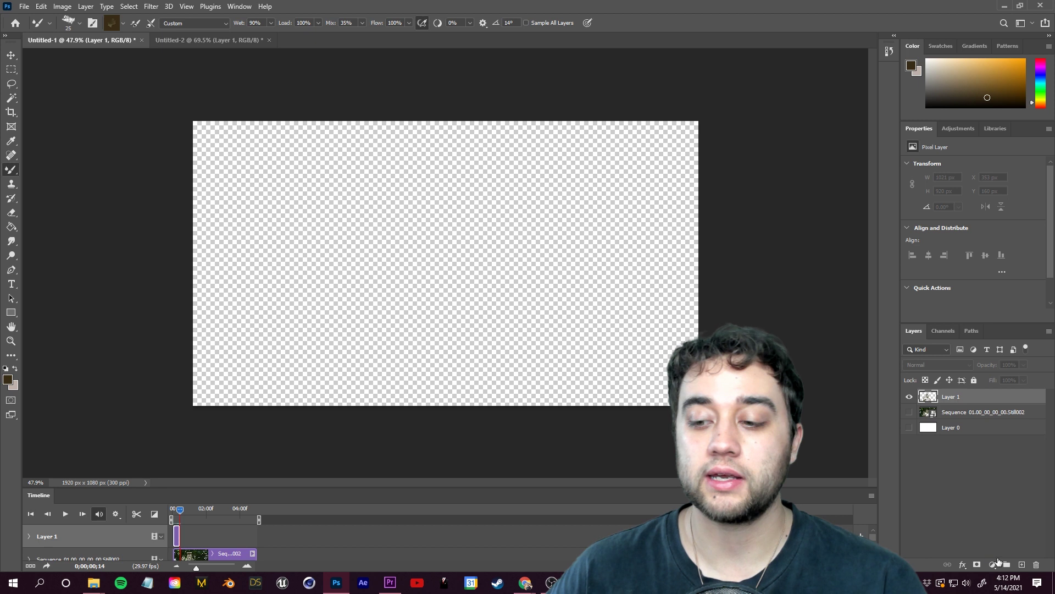
key(ctrl+shift+alt+n)
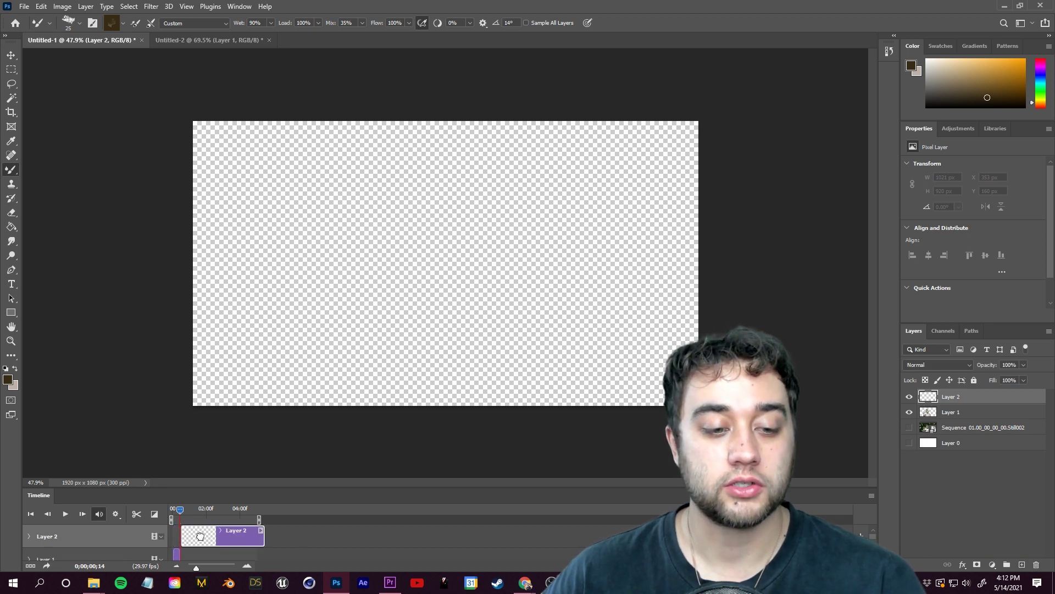
drag(266, 539, 176, 518)
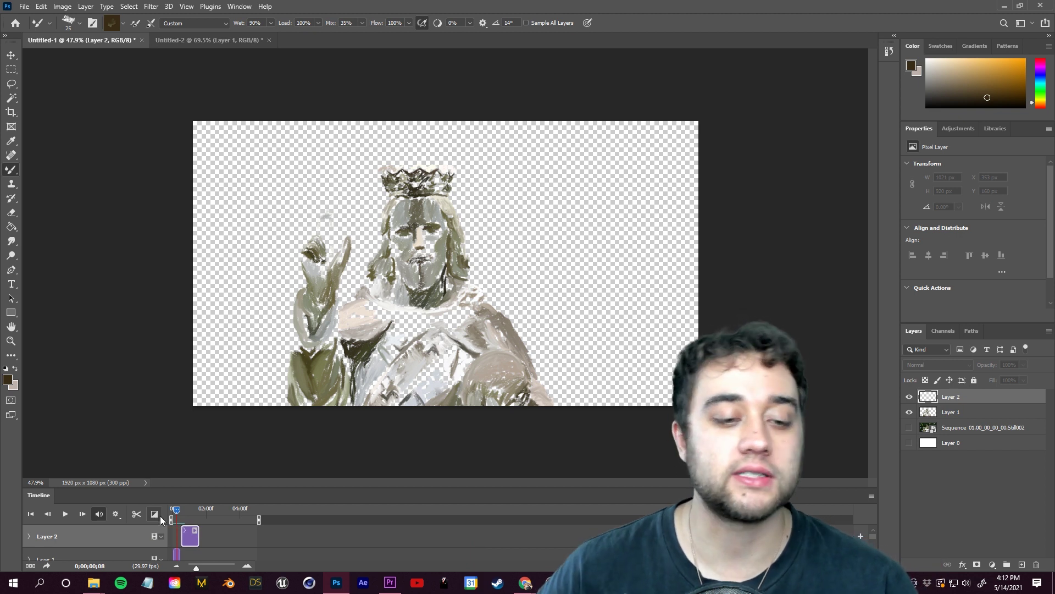
drag(176, 509, 171, 515)
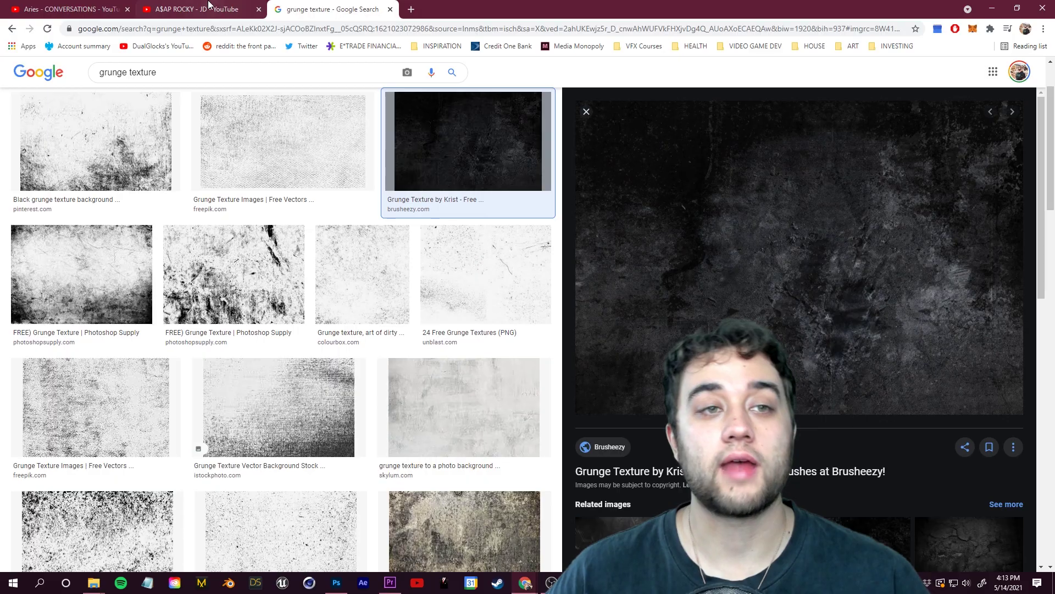
click(220, 9)
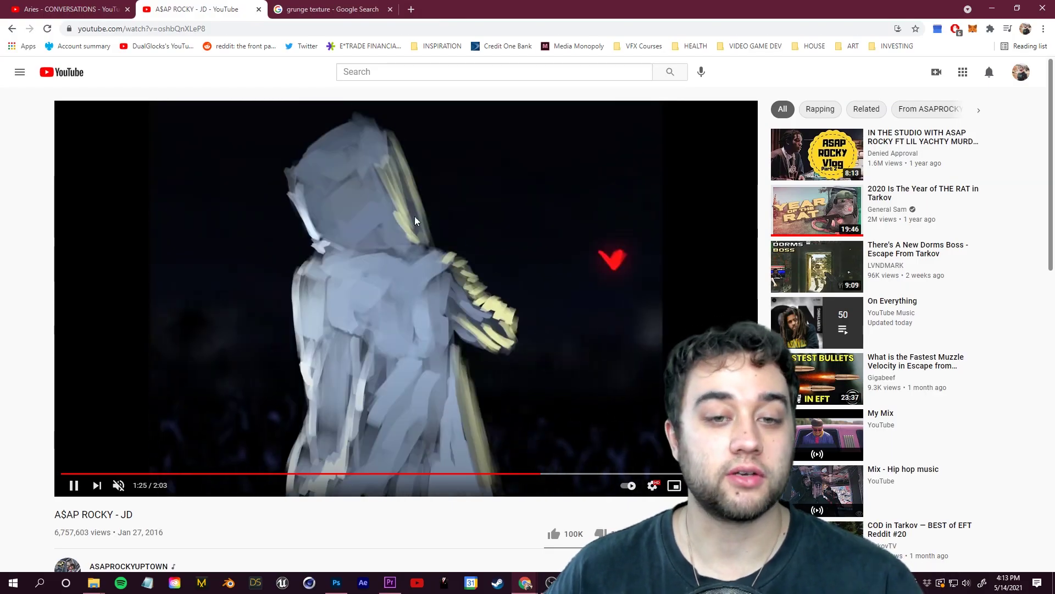
click(558, 473)
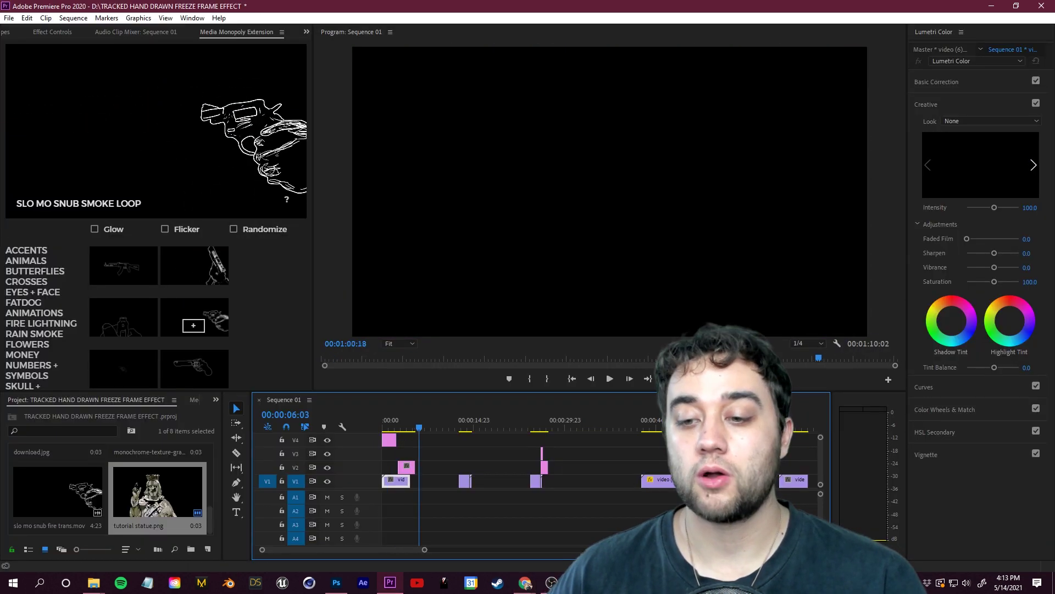
Duplicate the final video (6).mp4 clip onto V2 and replace it with an After Effects composition.
drag(731, 427, 790, 427)
scroll(668, 494, down, 3)
scroll(668, 495, up, 3)
scroll(619, 504, down, 4)
drag(645, 480, 643, 467)
right_click(639, 469)
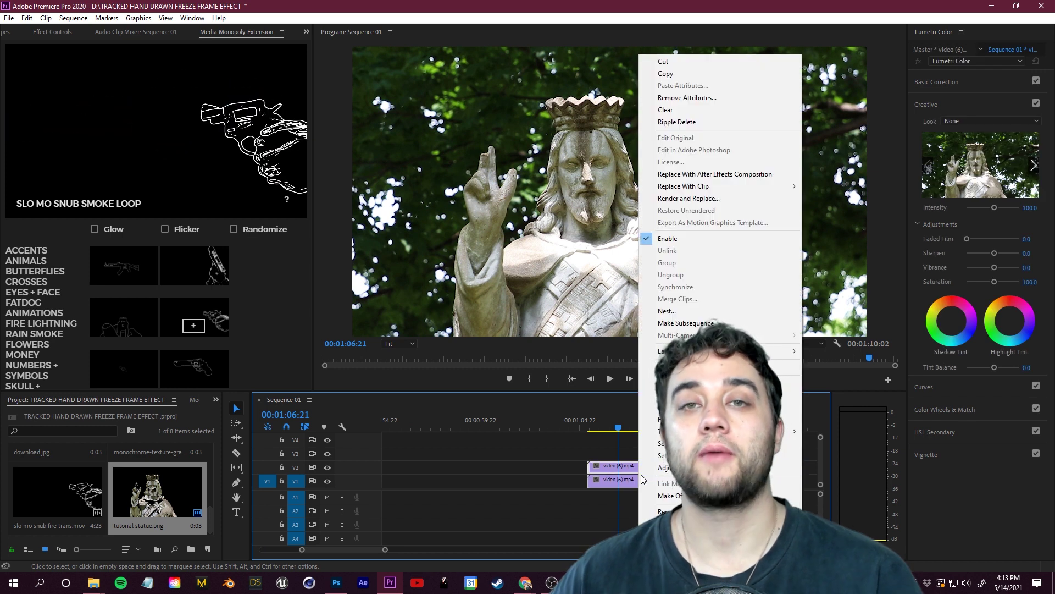
click(700, 175)
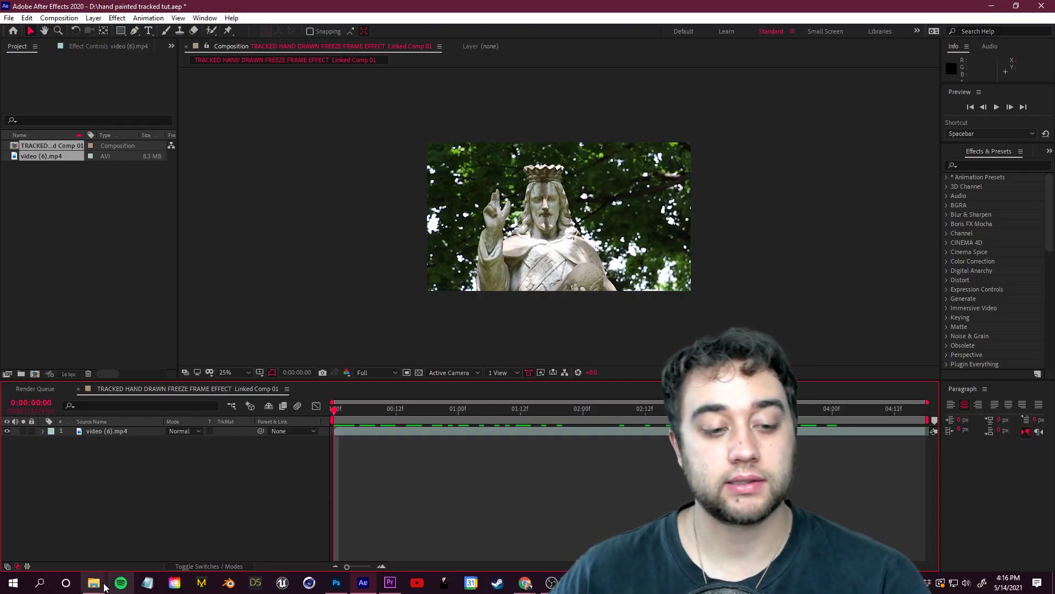
Add tutorial statue.png from the statue images folder into the composition timeline.
mouse_move(100, 586)
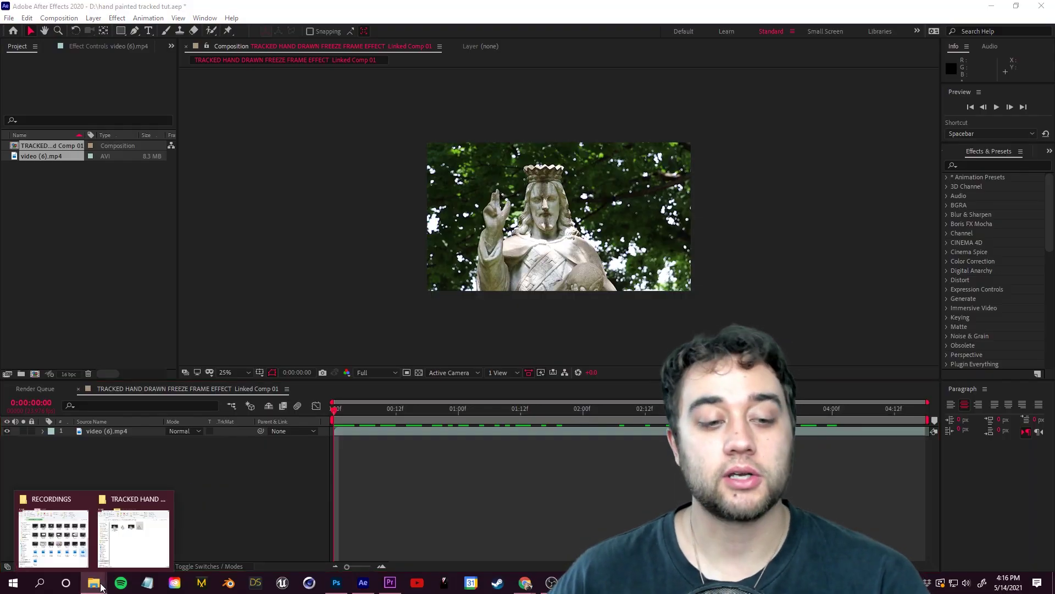
click(135, 538)
double_click(512, 146)
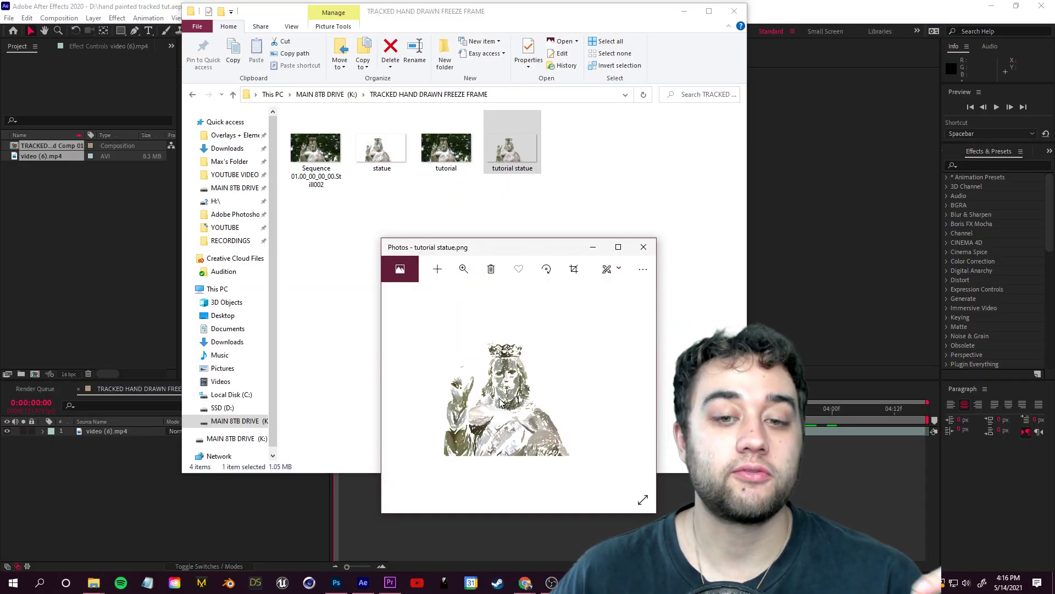
click(643, 246)
drag(512, 145, 130, 455)
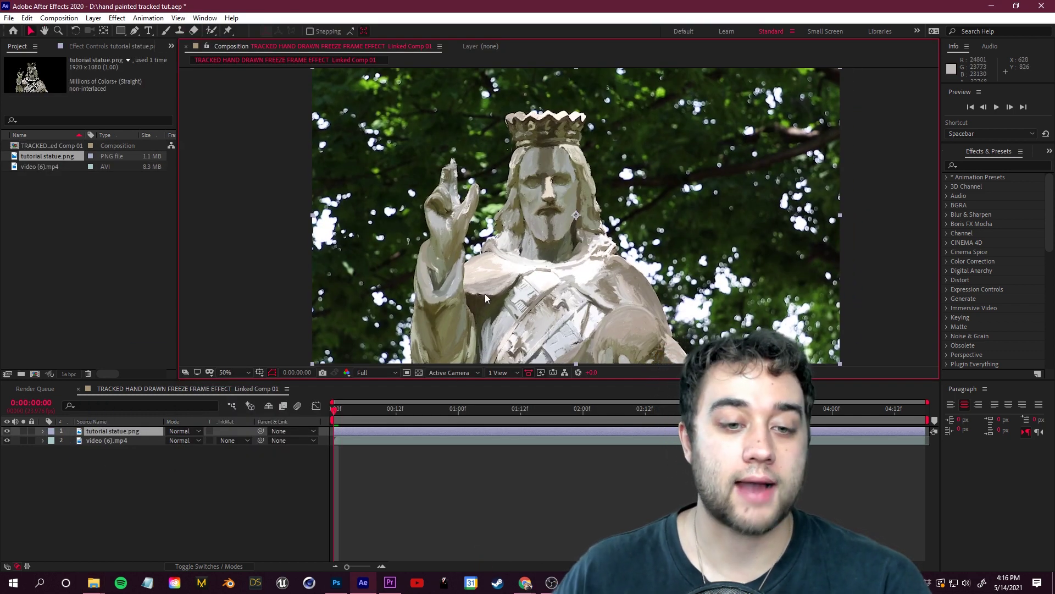
Preview the composition, zoom the view to 25%, and hide the tutorial statue.png layer.
key(space)
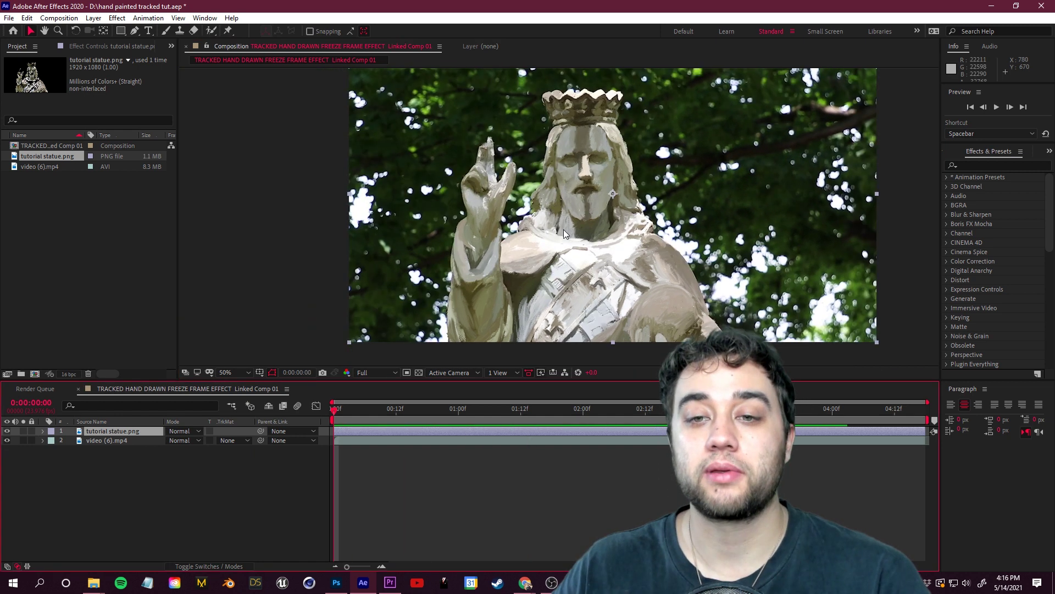
key(space)
key(comma)
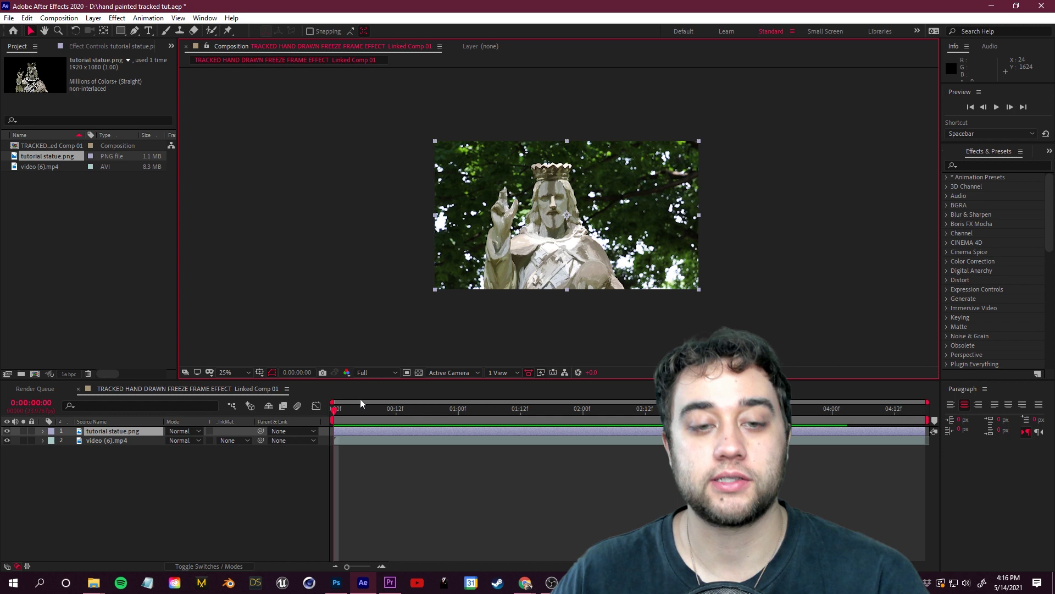
click(131, 488)
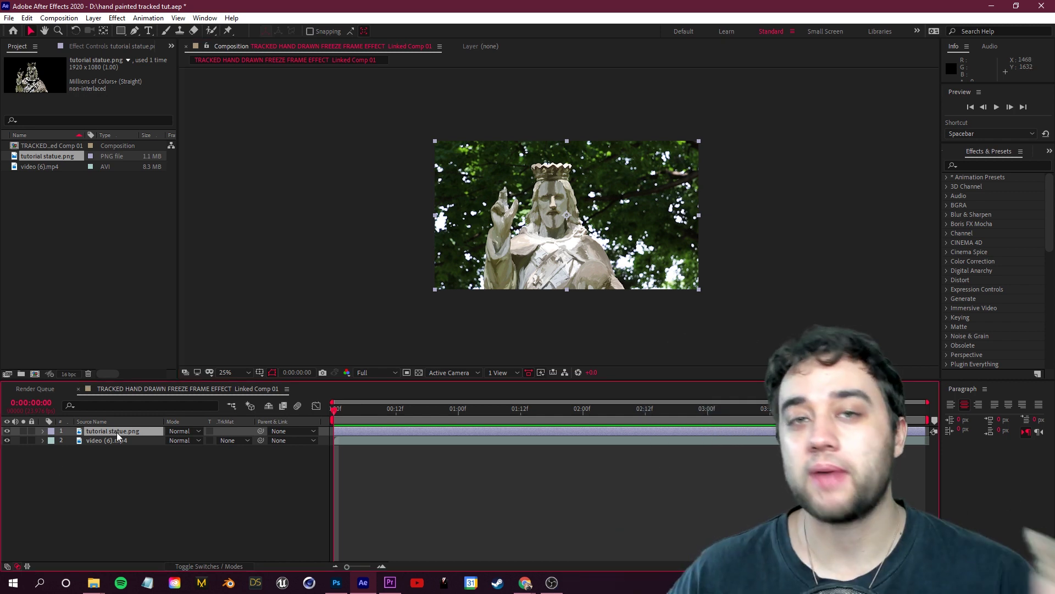
click(8, 431)
key(equal)
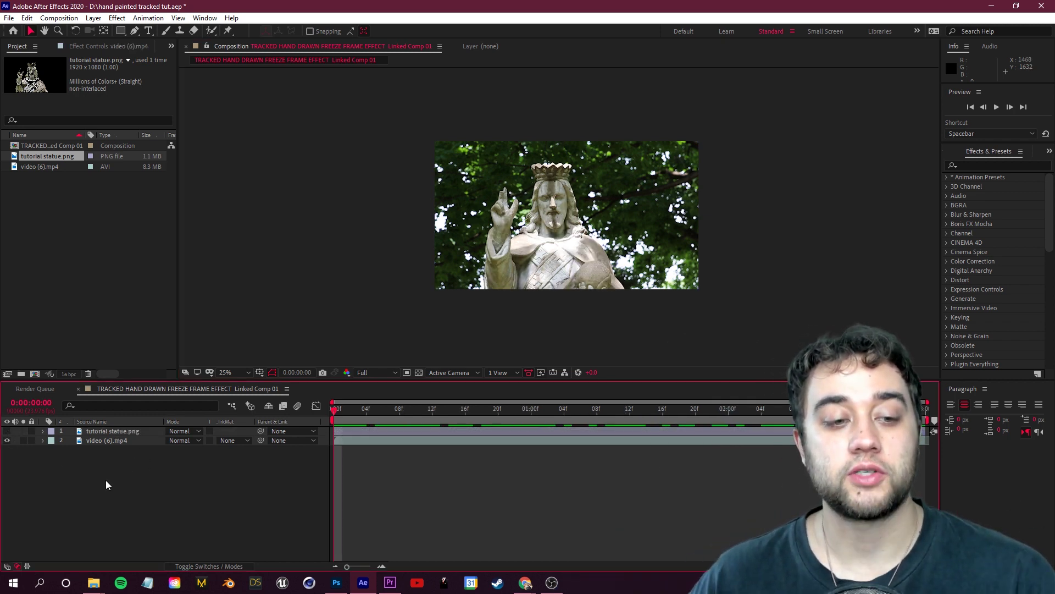
Run 3D Camera Tracker on video (6).mp4, scrub to check the track, and right-click the face target.
right_click(106, 441)
mouse_move(192, 319)
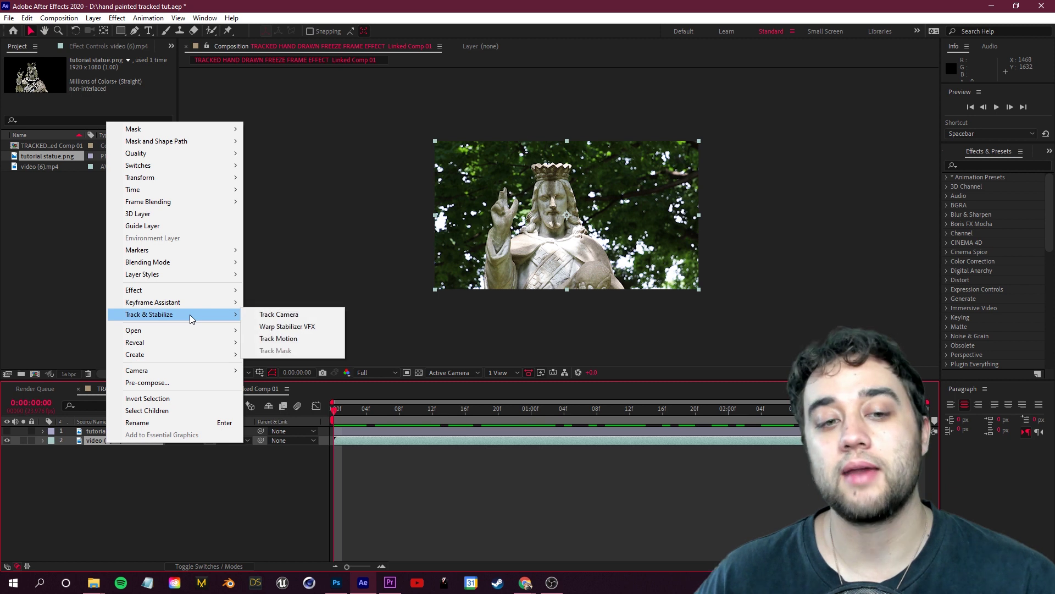
click(294, 316)
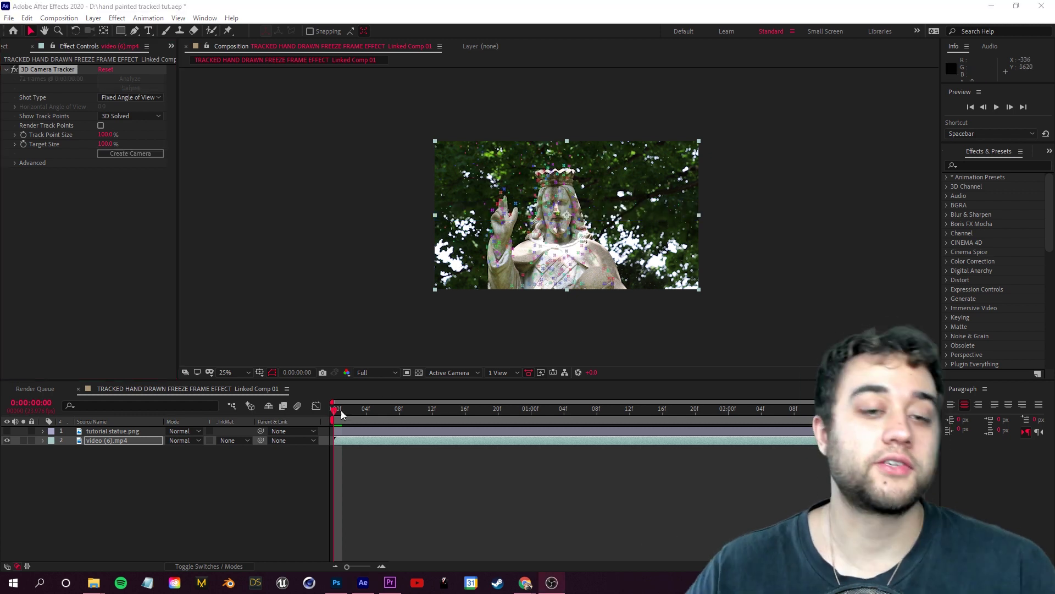
drag(338, 415, 598, 423)
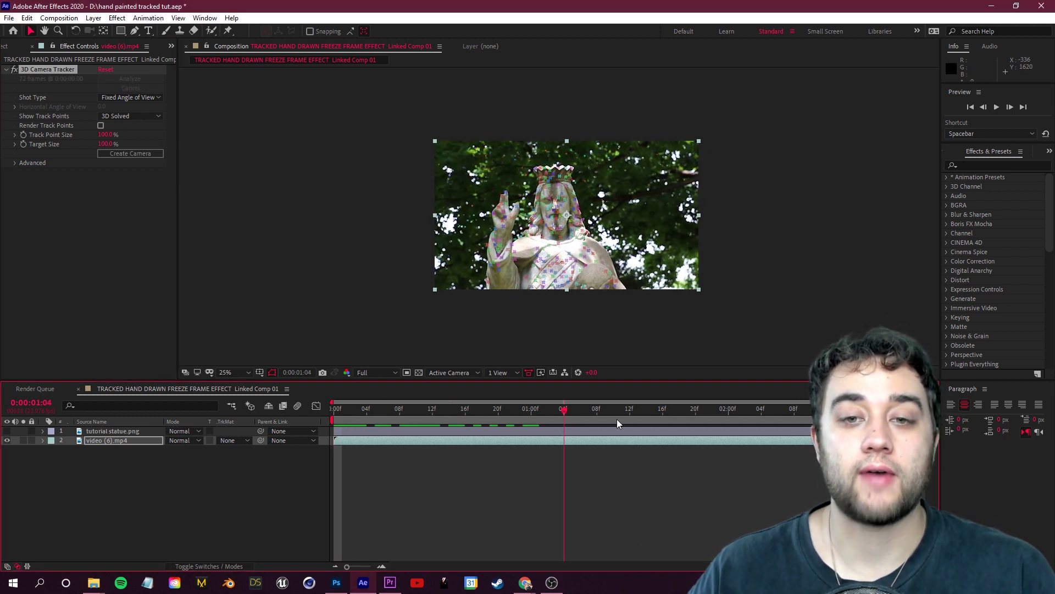
scroll(572, 216, up, 2)
drag(688, 440, 528, 441)
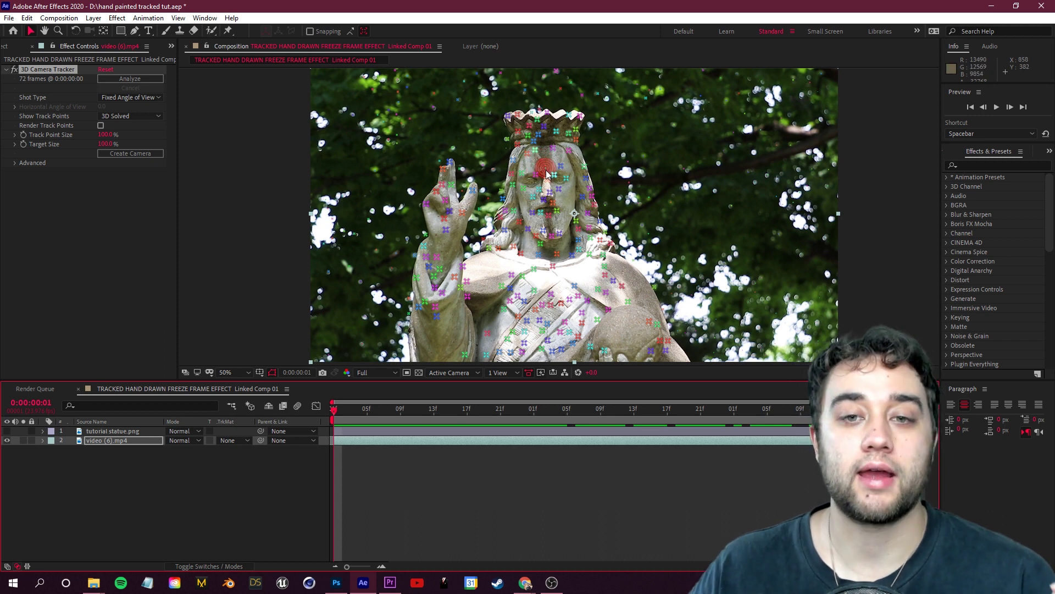
right_click(548, 173)
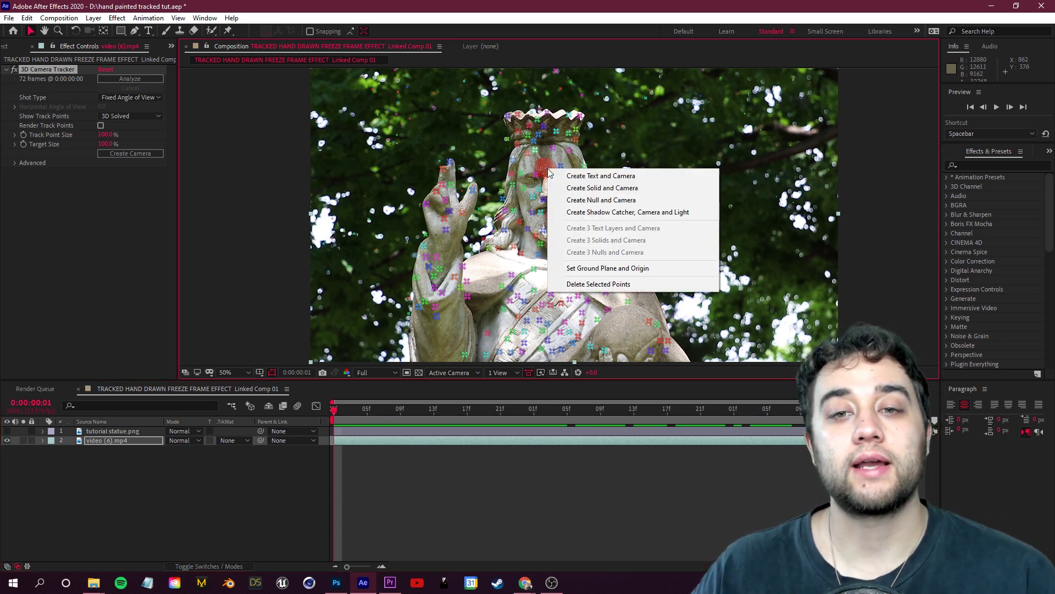
Create a solid and camera from the face track points and enlarge the cyan solid over the head.
click(595, 188)
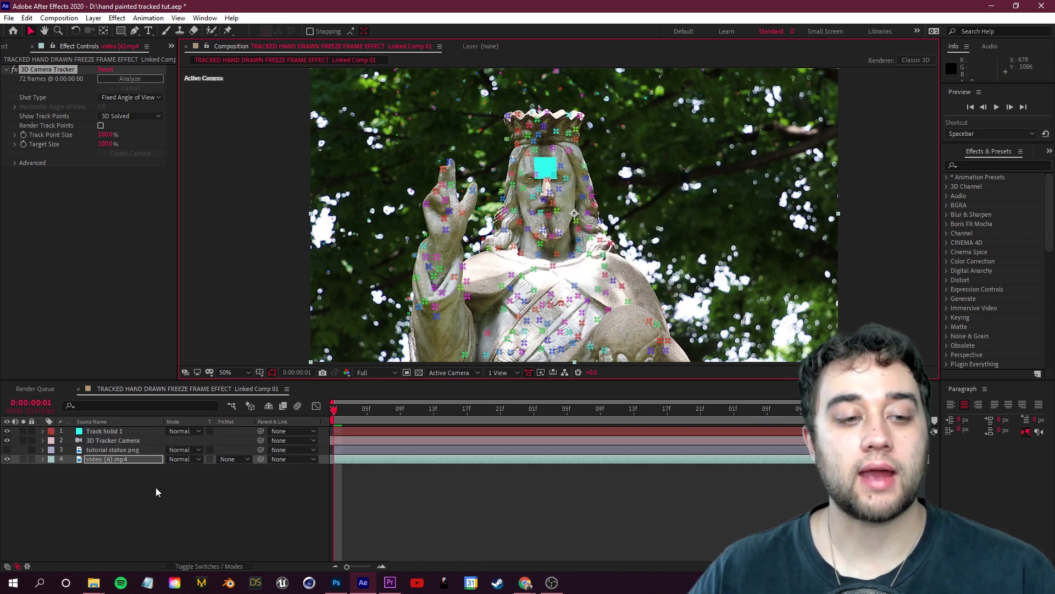
click(43, 440)
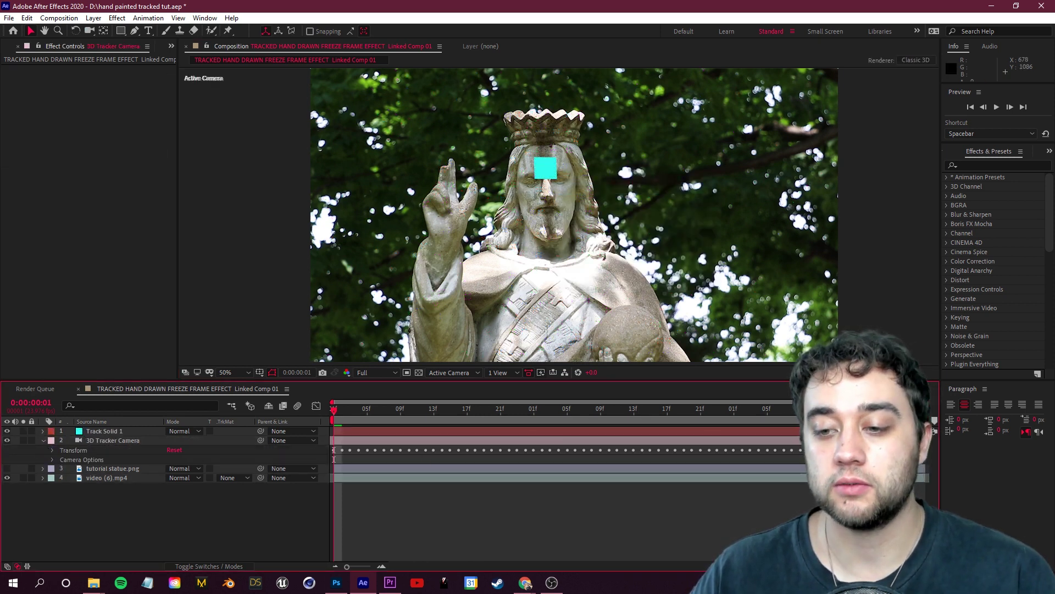
click(49, 440)
click(42, 440)
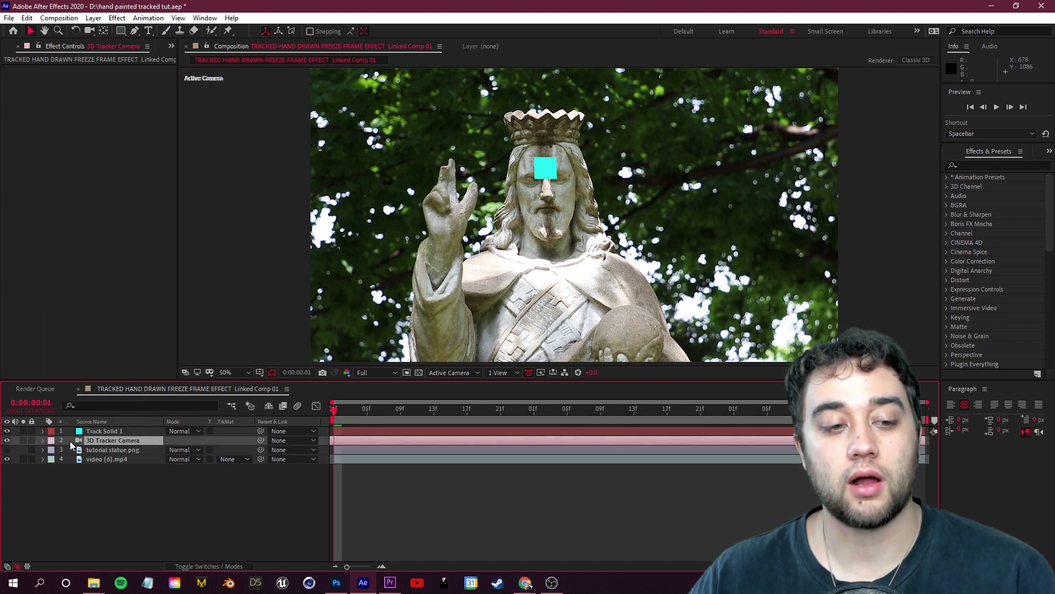
click(124, 432)
drag(557, 178, 607, 242)
Preview Track Solid 1 following the statue, then hide the solid.
click(43, 432)
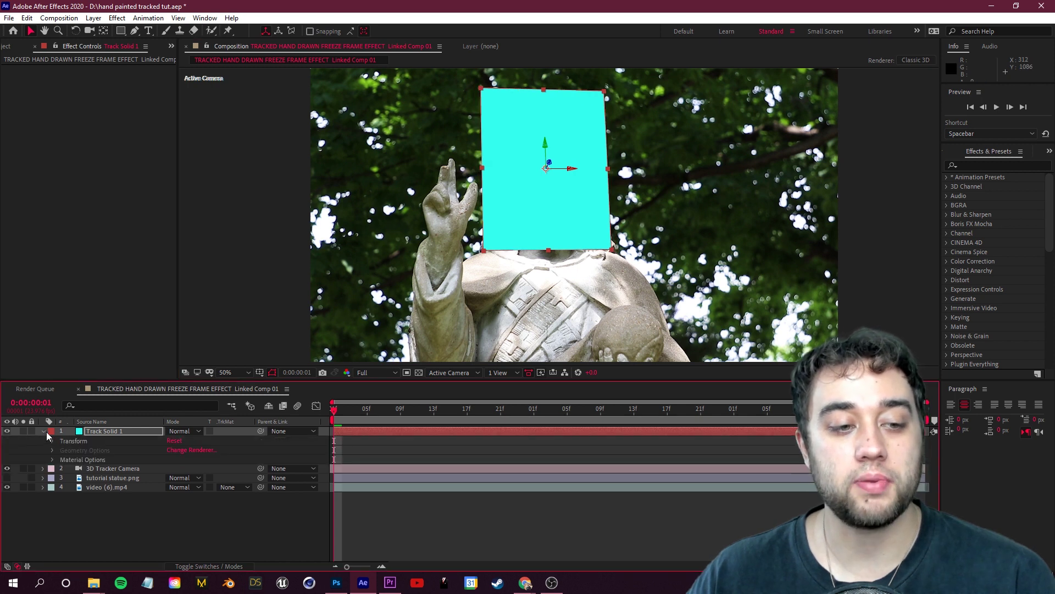
click(52, 441)
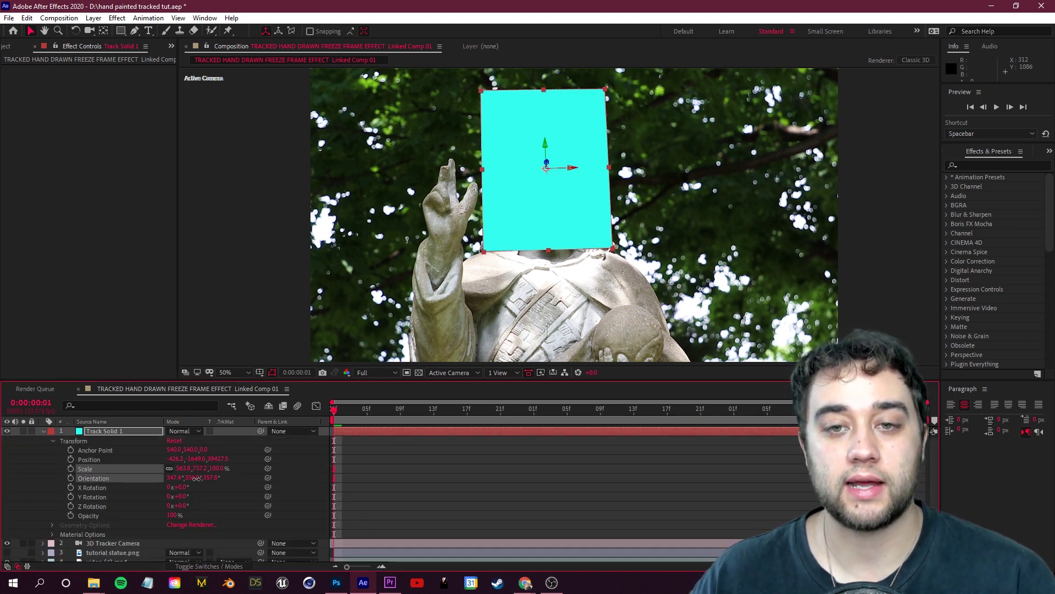
key(space)
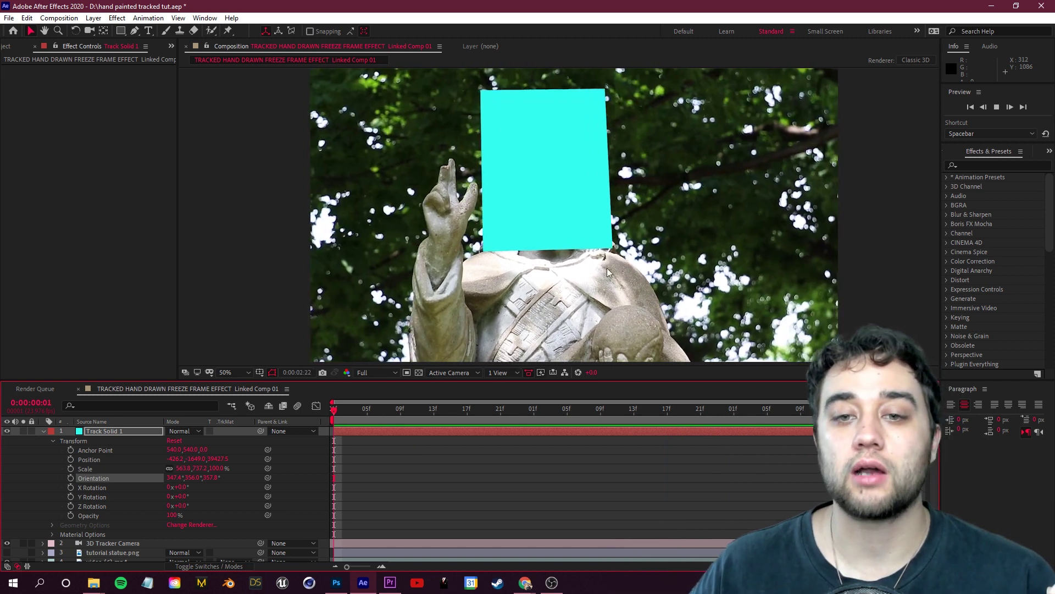
key(space)
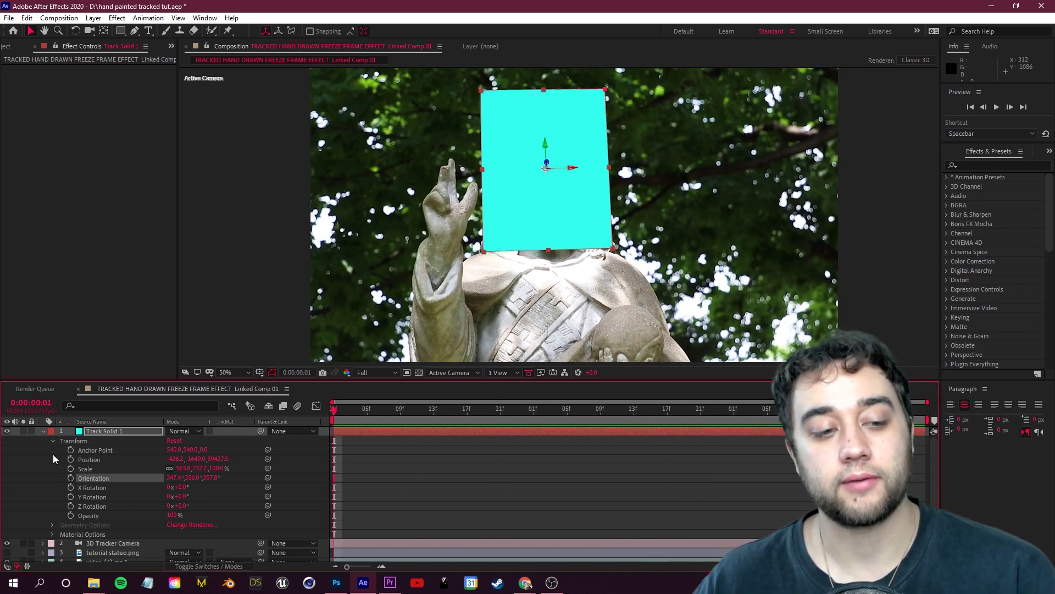
click(44, 433)
click(7, 431)
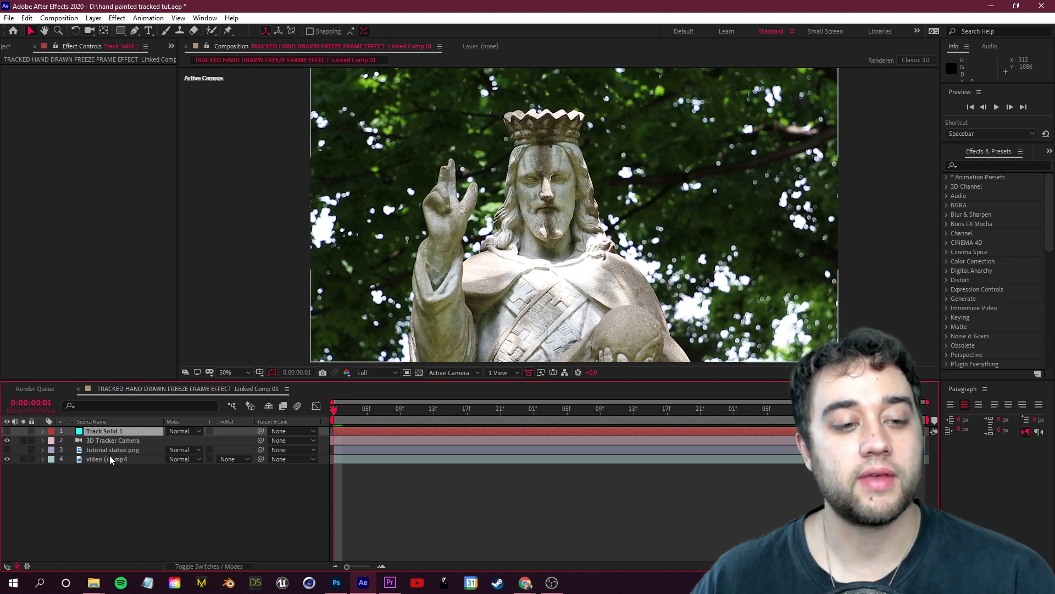
Make tutorial statue.png visible and parent it to 1. Track Solid 1.
click(13, 450)
click(7, 451)
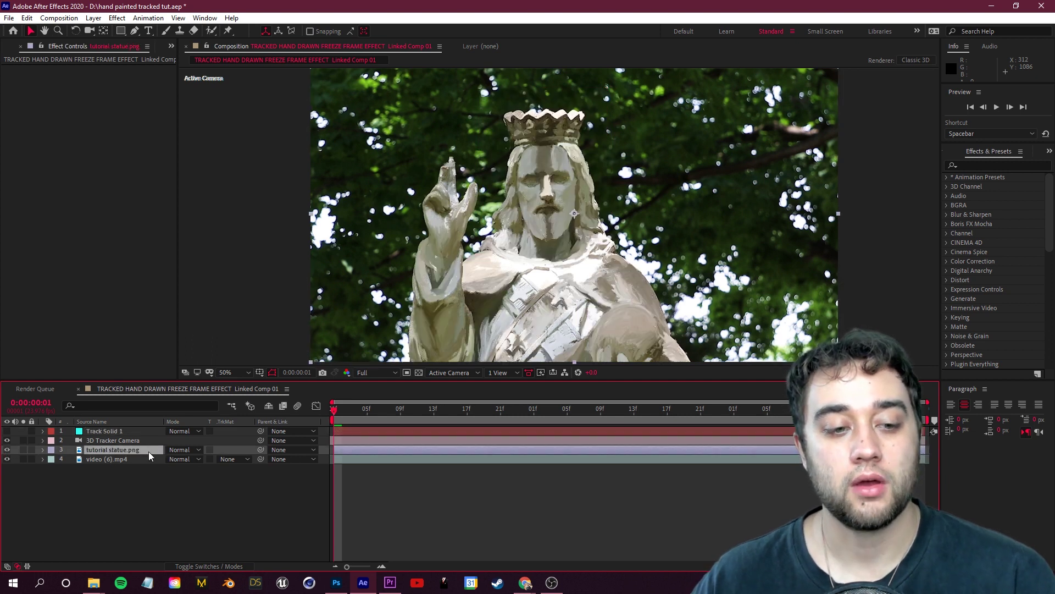
click(280, 450)
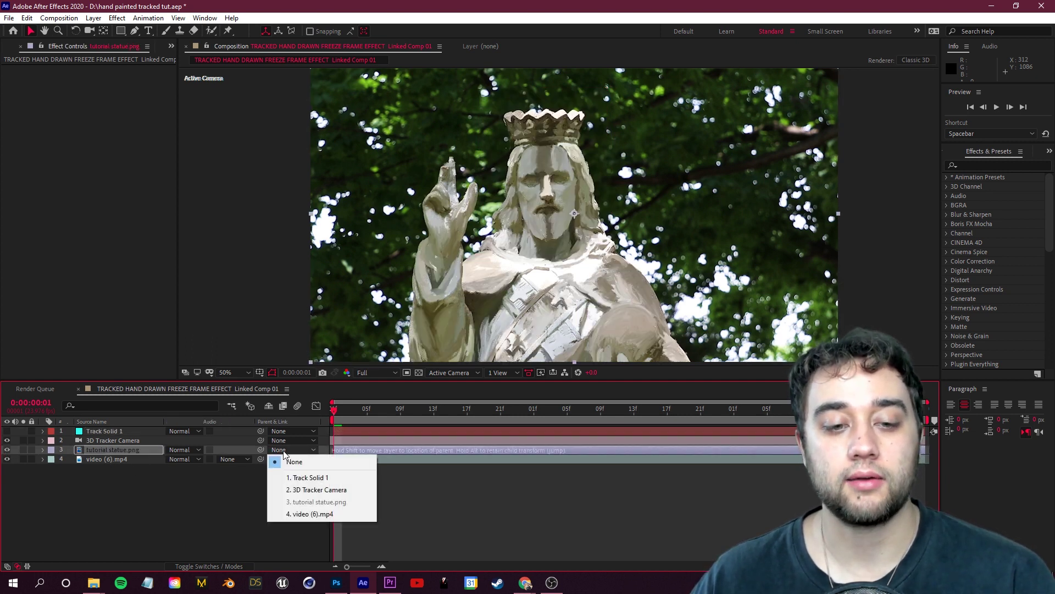
click(304, 480)
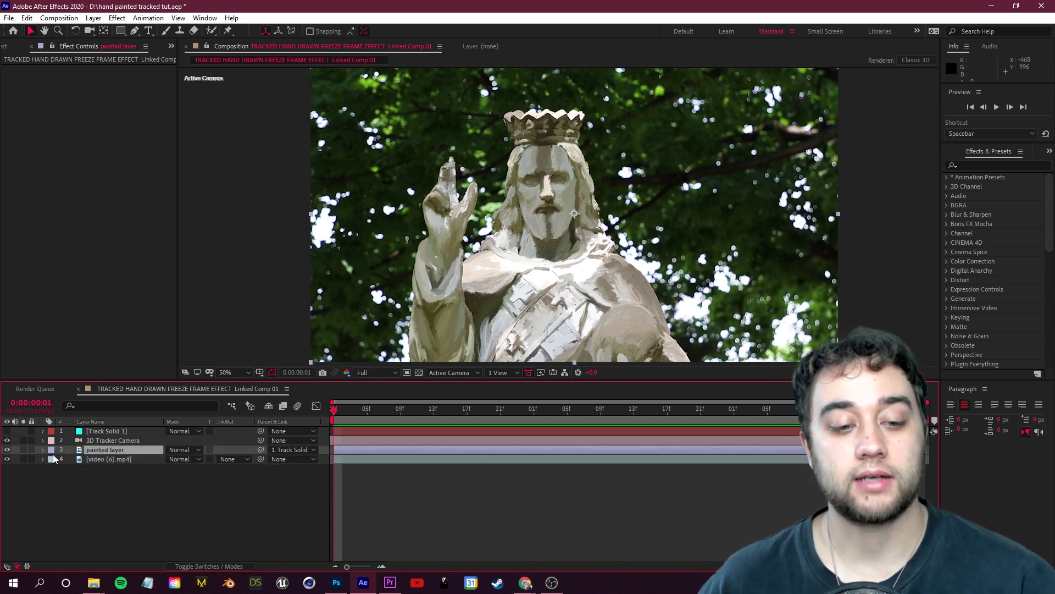
Turn on the 3D switch for the painted layer, with the view back at 50%.
click(199, 566)
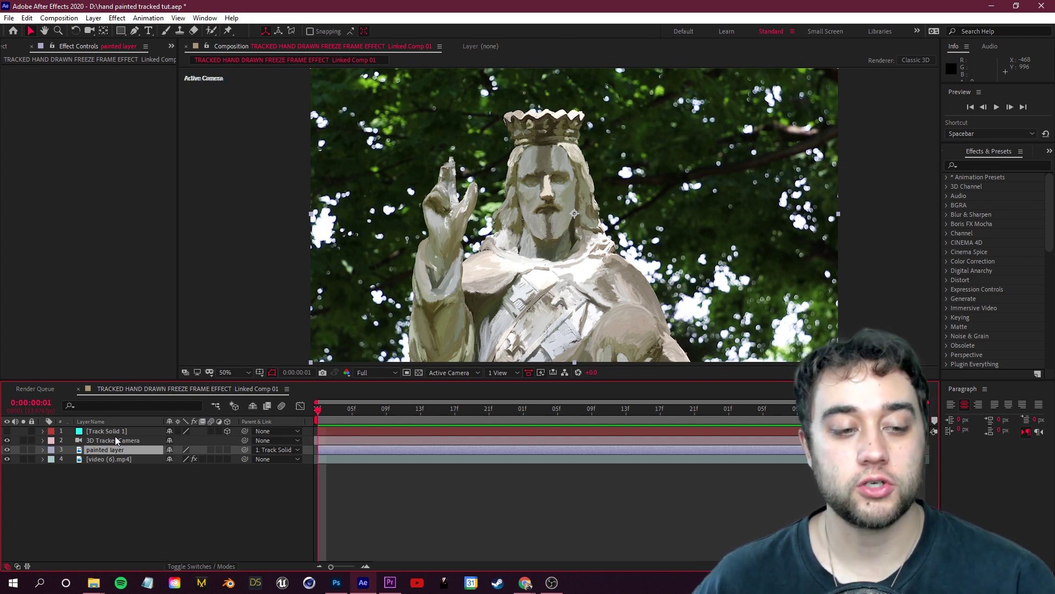
click(227, 449)
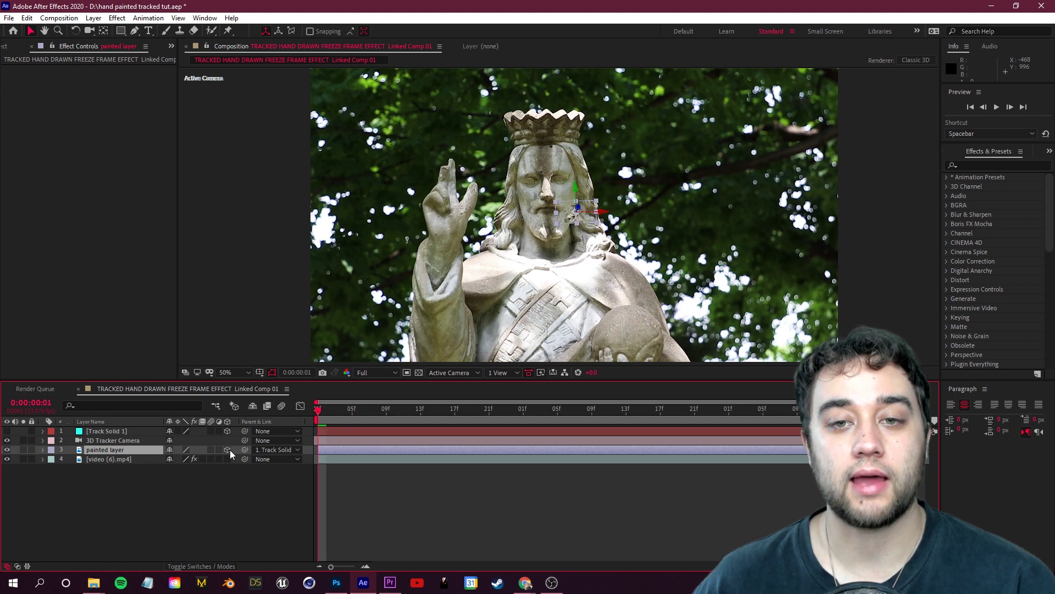
key(comma)
key(period)
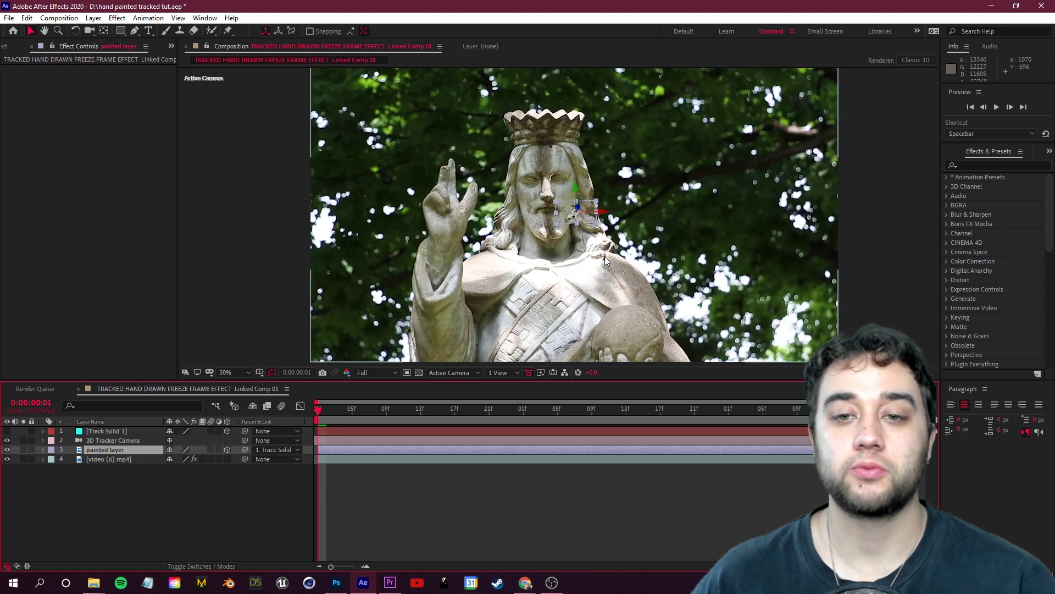
Reset the painted layer's Transform properties to defaults and preview the result.
click(43, 450)
click(53, 460)
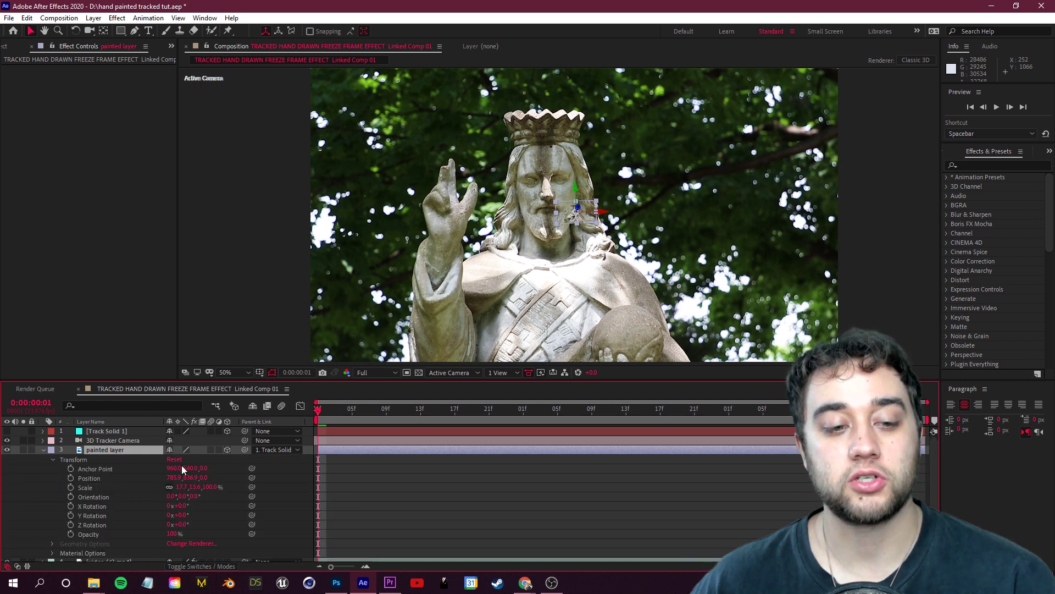
click(174, 460)
key(space)
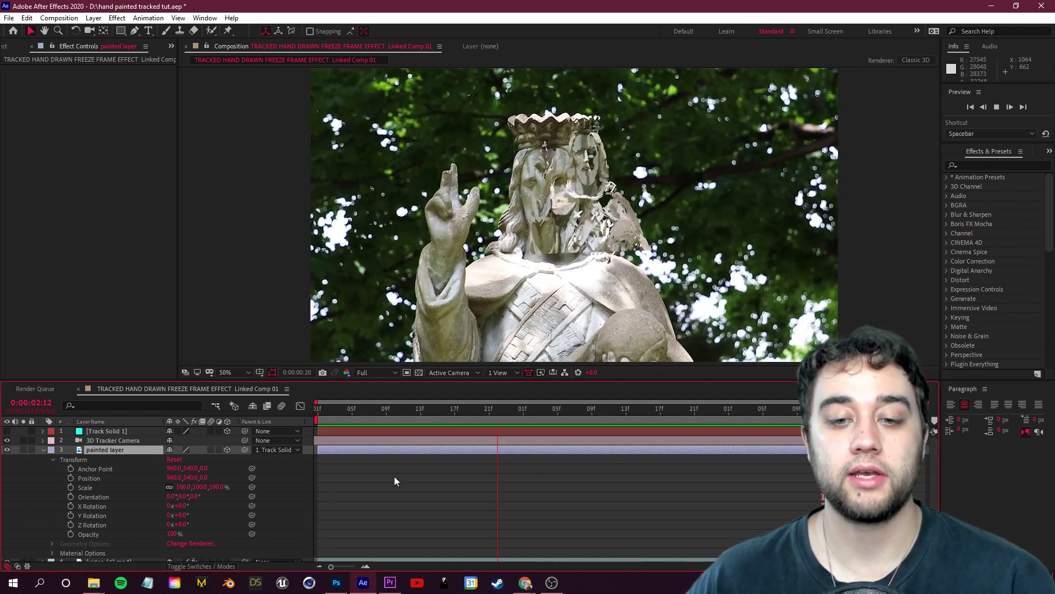
key(space)
Scale the painted layer to 212%, shift its anchor point, and resize it over the statue.
drag(216, 489, 277, 489)
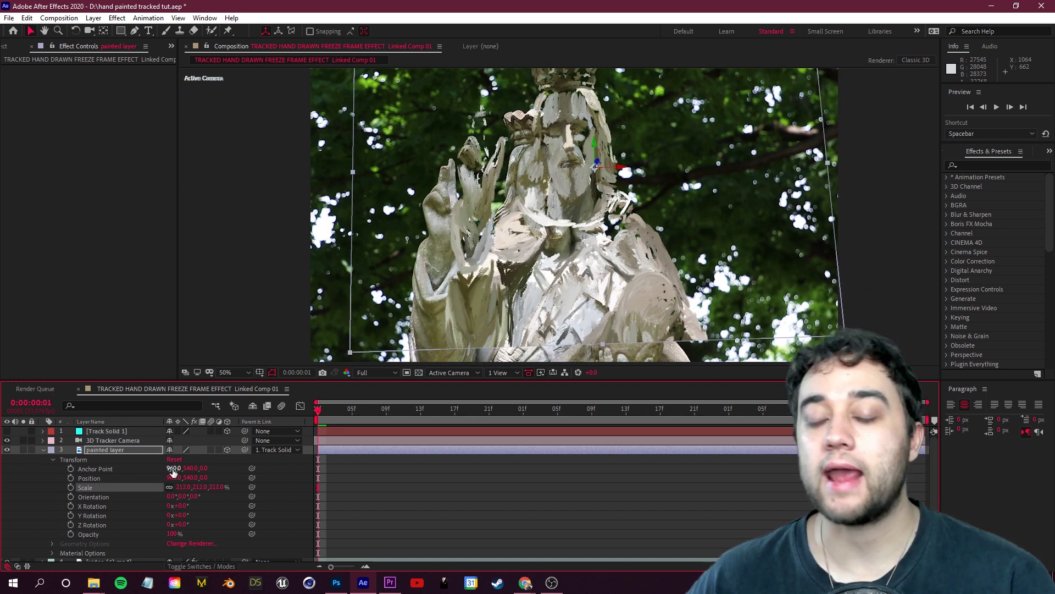
mouse_move(165, 467)
mouse_down()
mouse_move(243, 474)
mouse_move(165, 473)
mouse_move(54, 532)
mouse_up()
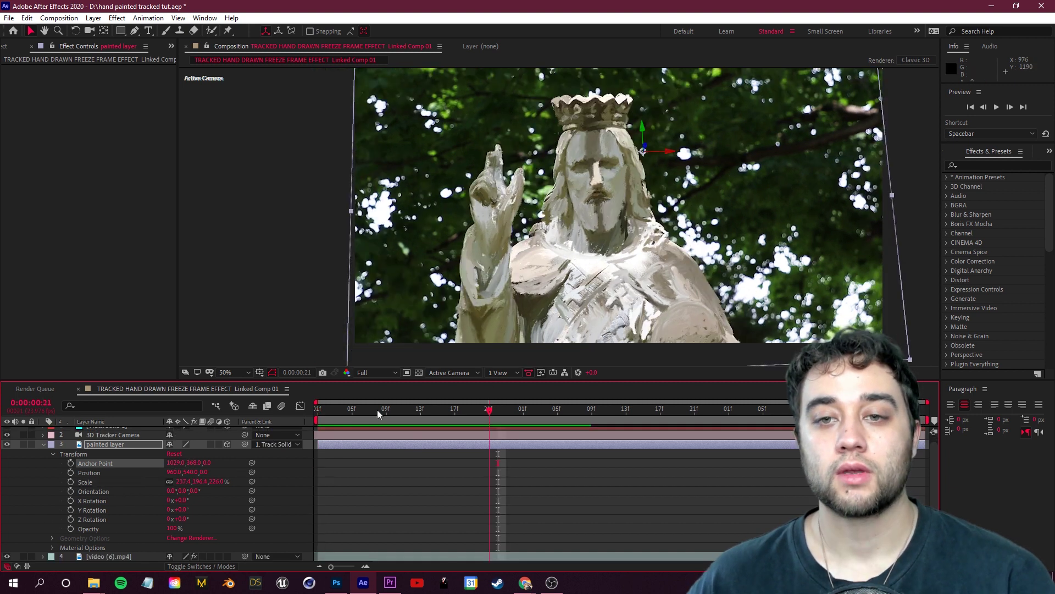
drag(378, 415, 441, 442)
key(Home)
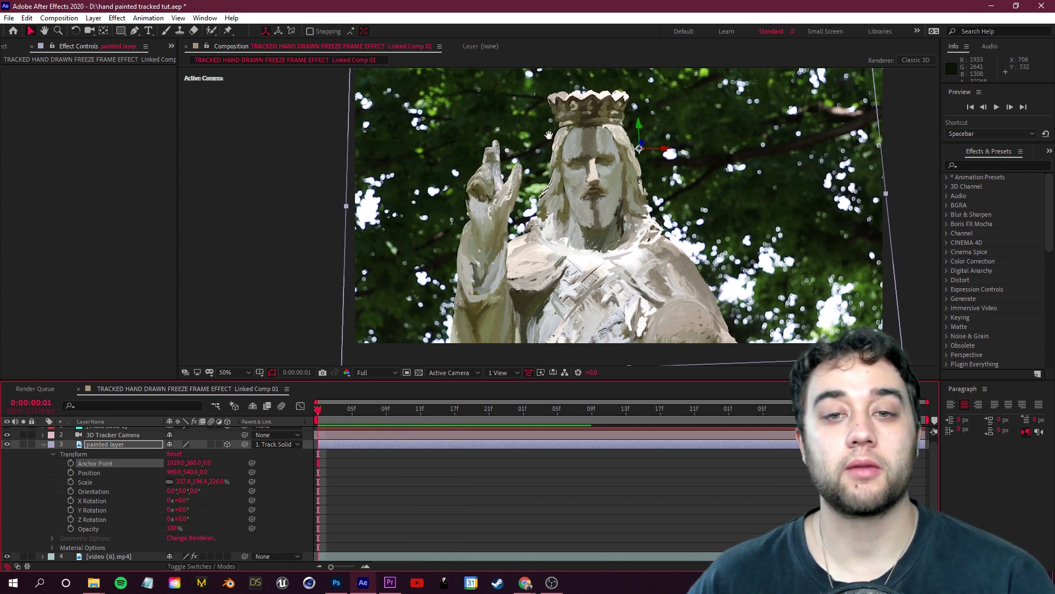
drag(554, 147, 560, 226)
mouse_move(356, 127)
mouse_down()
mouse_move(376, 135)
mouse_move(358, 130)
mouse_up()
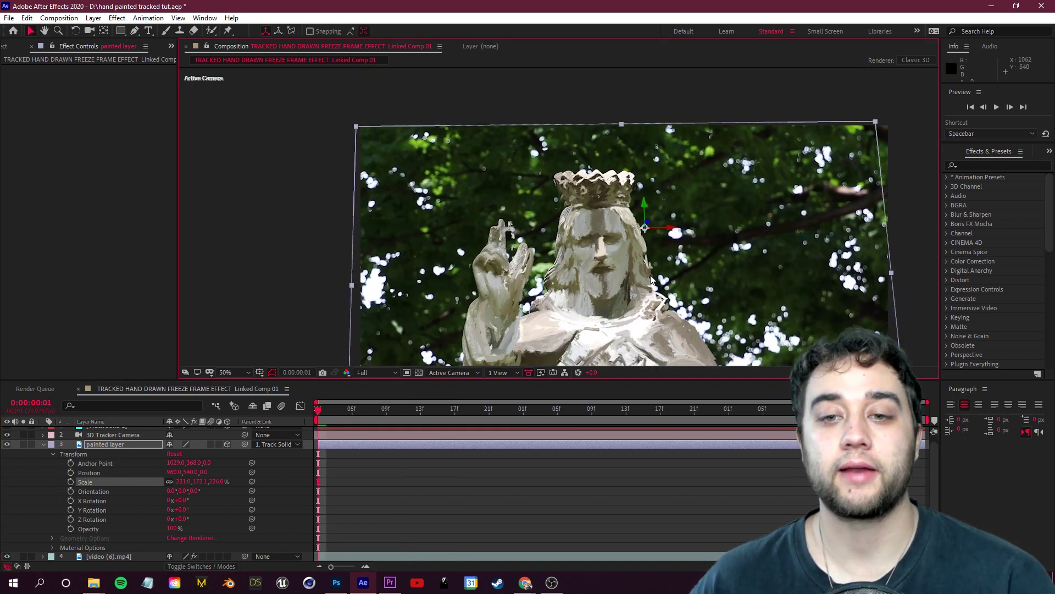
drag(653, 273, 651, 211)
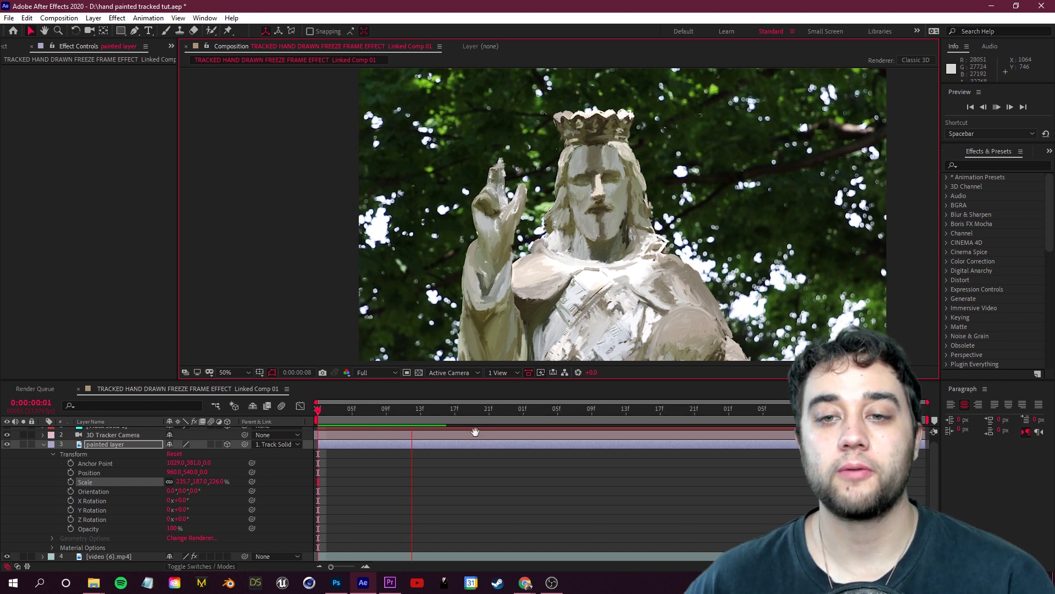
key(space)
drag(421, 412, 280, 420)
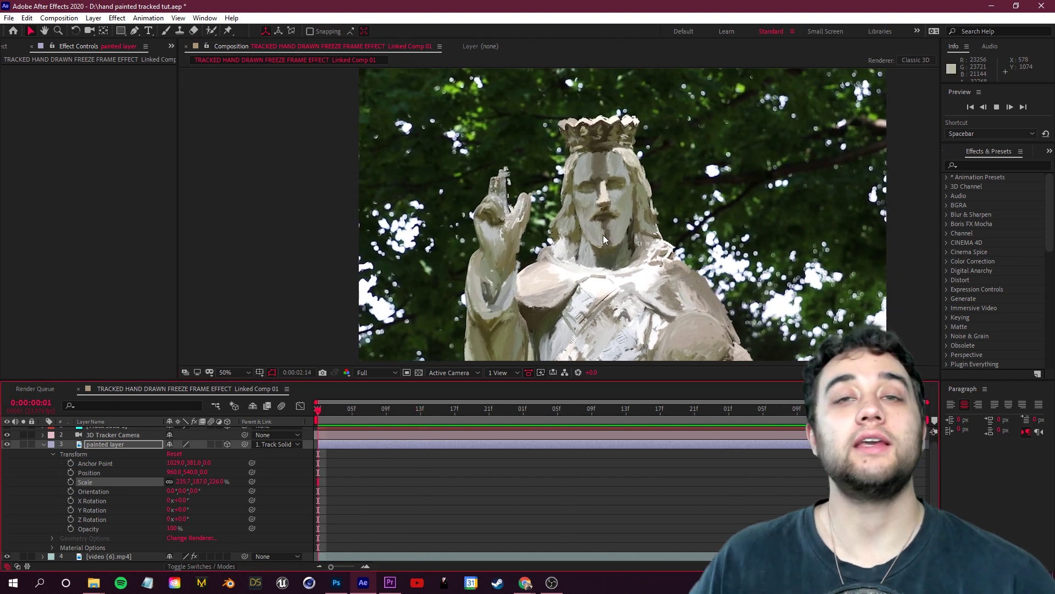
Zoom in and out on the composition to inspect the tracked painting during playback.
scroll(594, 233, up, 4)
scroll(626, 220, down, 6)
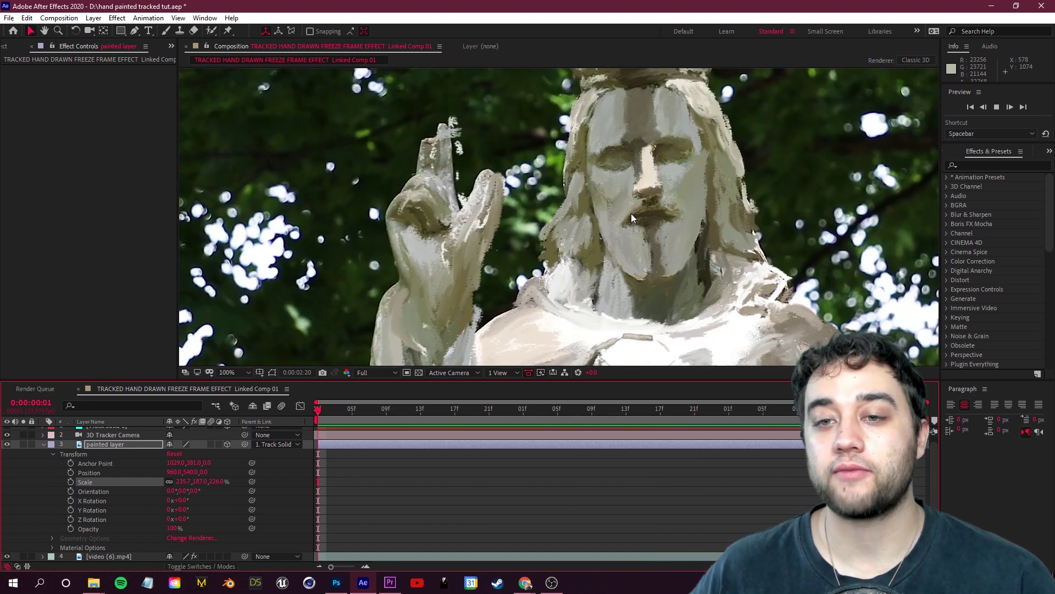
scroll(613, 230, up, 2)
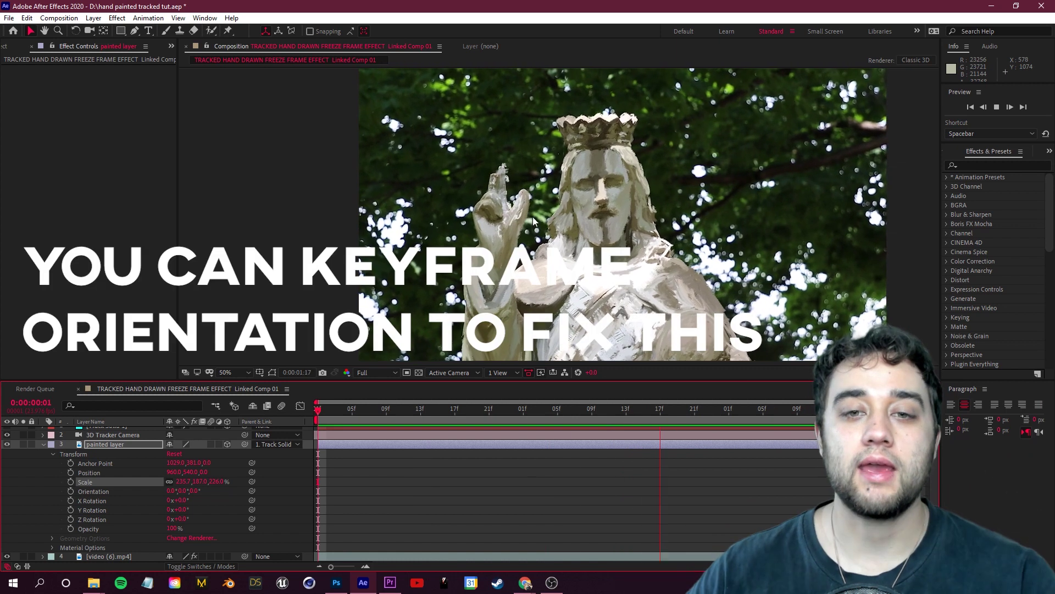
scroll(378, 227, up, 4)
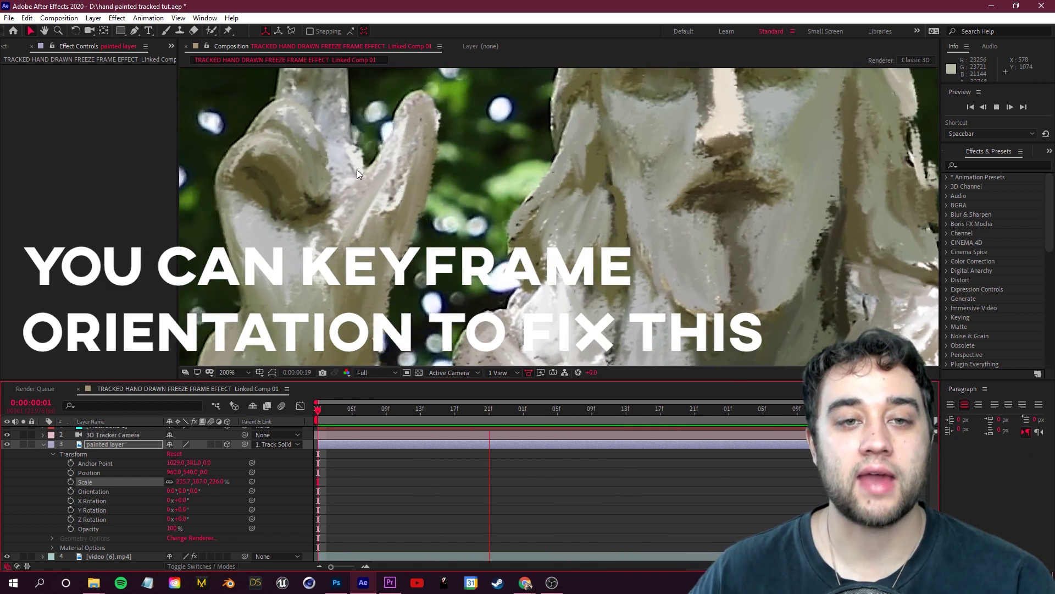
scroll(407, 130, down, 2)
scroll(430, 260, down, 1)
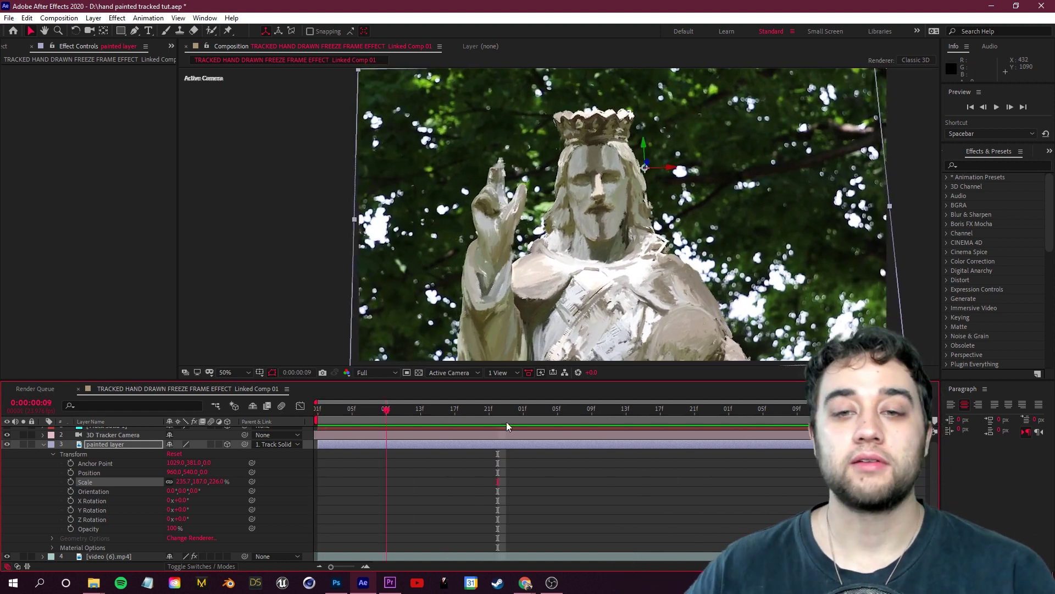
Stop playback, return to the first frame, and save the project via File > Save.
key(space)
key(Home)
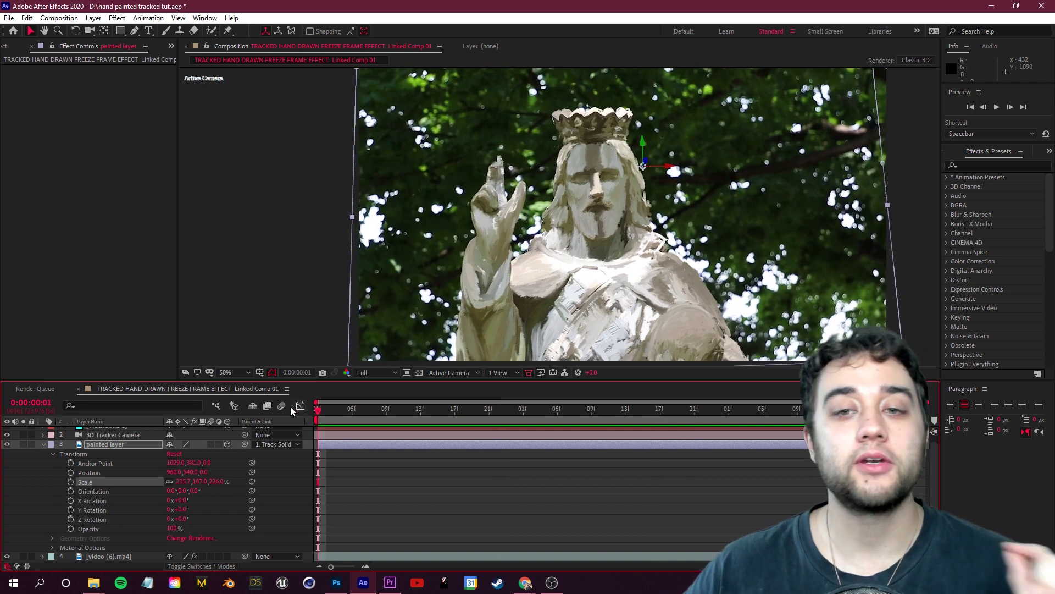
click(9, 18)
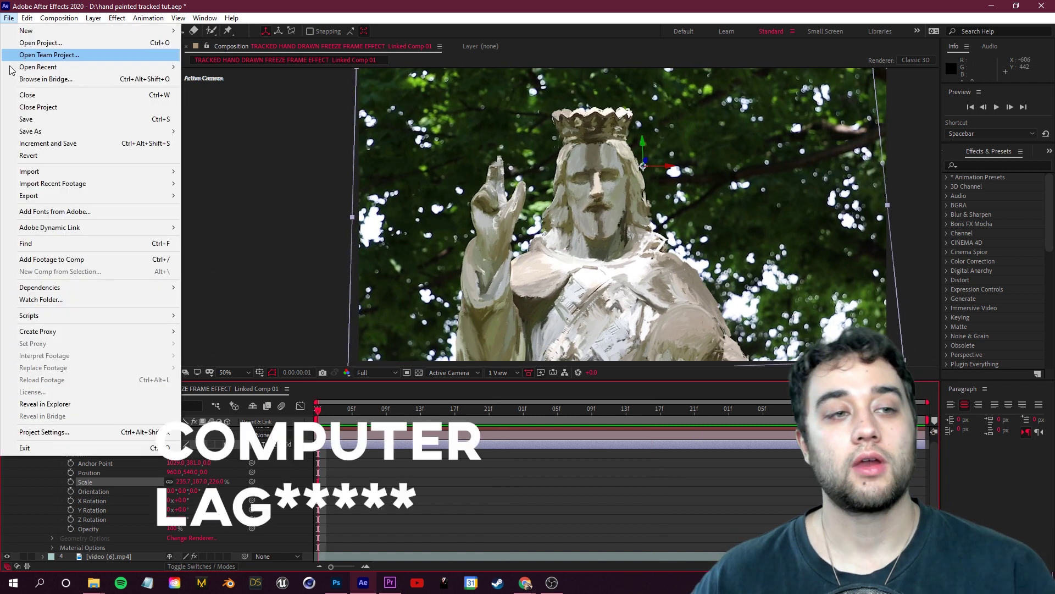
click(22, 119)
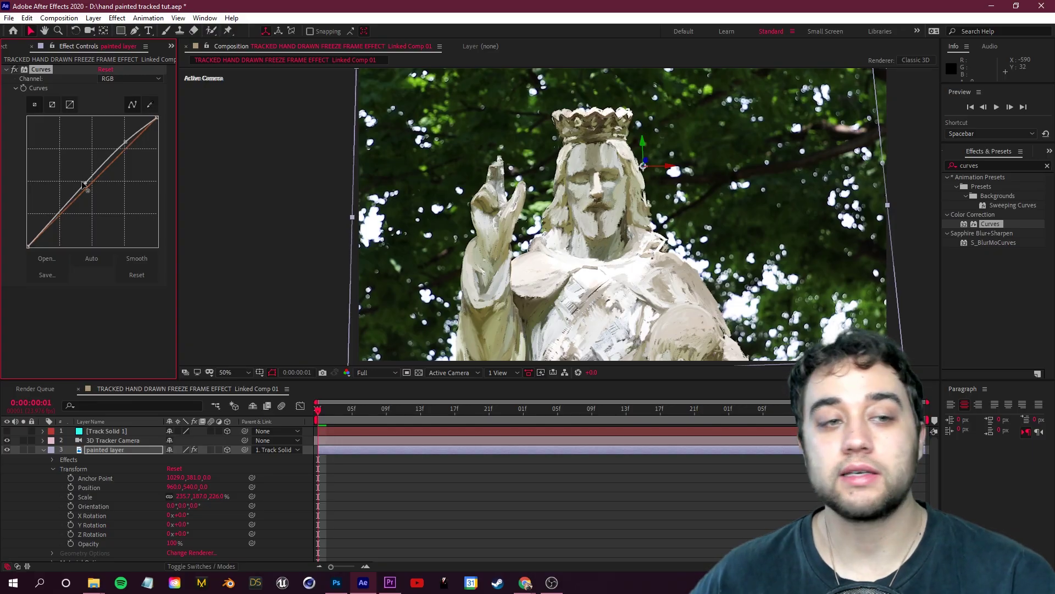
Bend the painted layer's Curves into an S-shape to add contrast.
drag(84, 184, 98, 203)
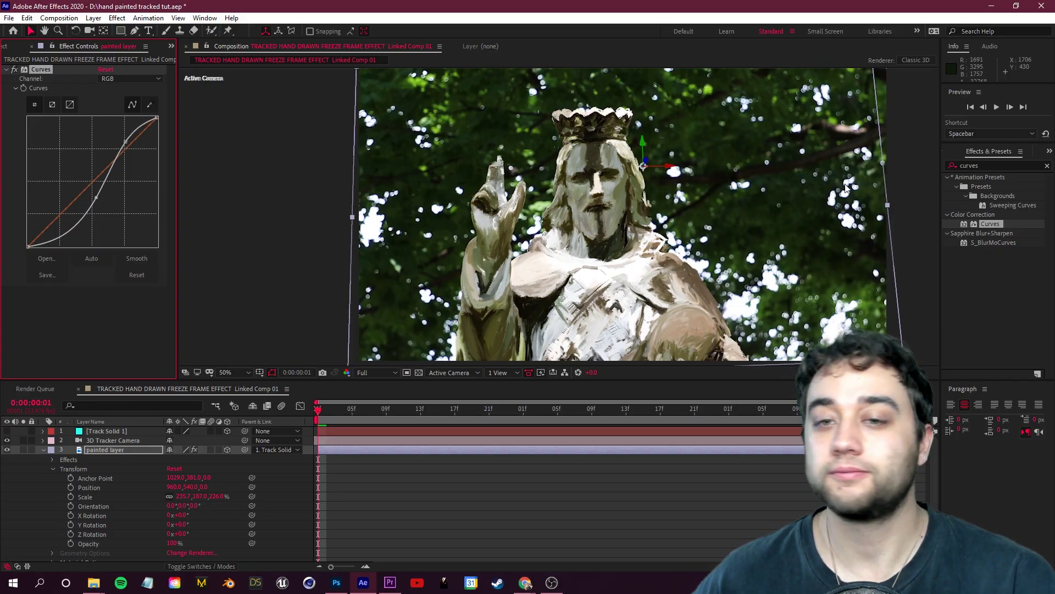